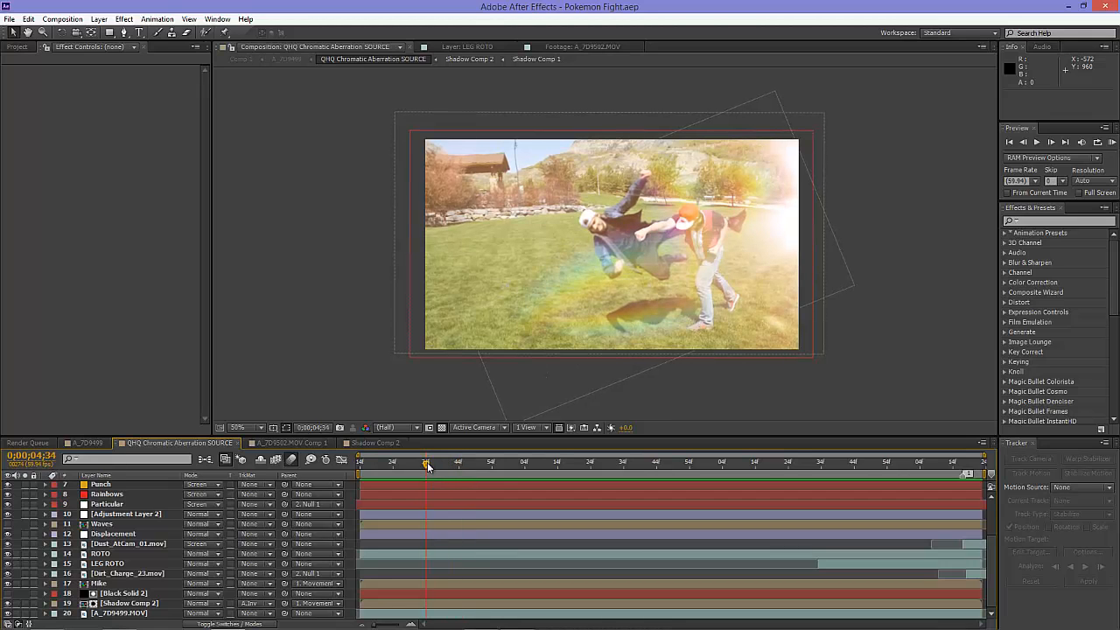
- Play a RAM preview of the QHQ Chromatic Aberration SOURCE composition and return the playhead to its start
{"action": "mouse_move", "coordinate": [428, 465]}
{"action": "left_mouse_down"}
{"action": "mouse_move", "coordinate": [393, 471]}
{"action": "mouse_move", "coordinate": [427, 471]}
{"action": "left_mouse_up"}
{"action": "left_click", "coordinate": [1113, 144]}
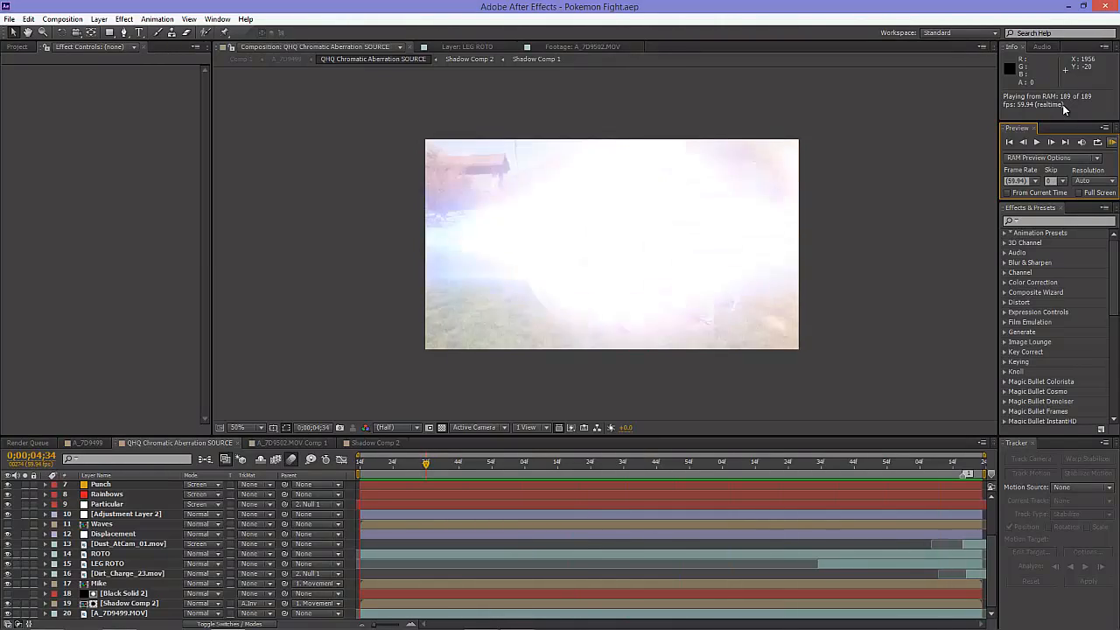
{"action": "key", "text": "space"}
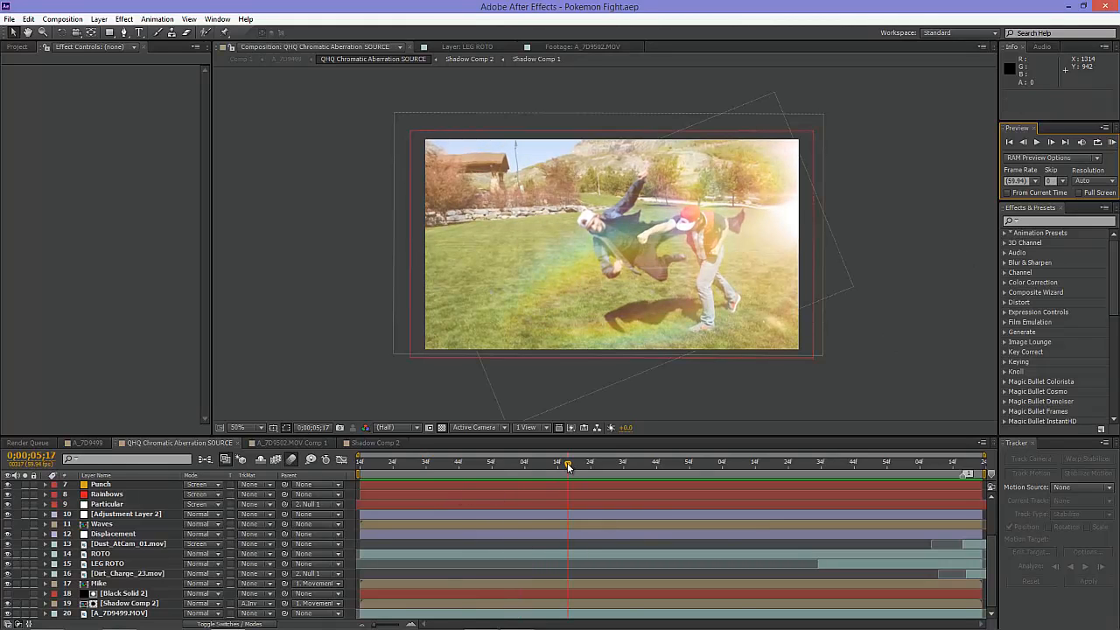
{"action": "left_click_drag", "start_coordinate": [567, 466], "coordinate": [337, 489]}
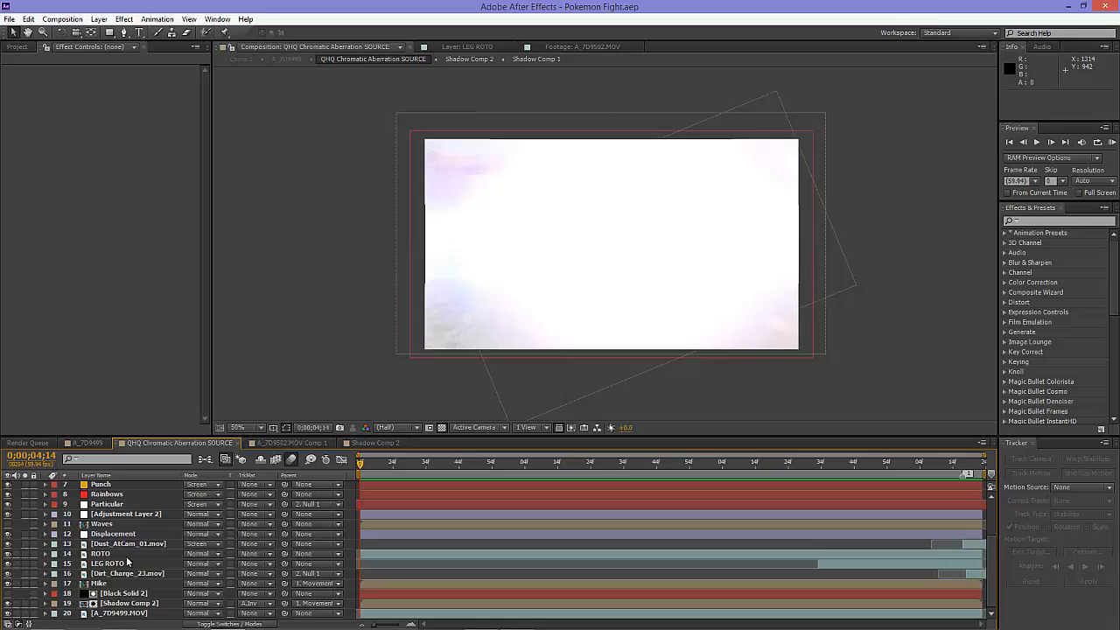
- Solo the A_7D9499.MOV background layer at the start of the composition and save the project
{"action": "left_click", "coordinate": [25, 614]}
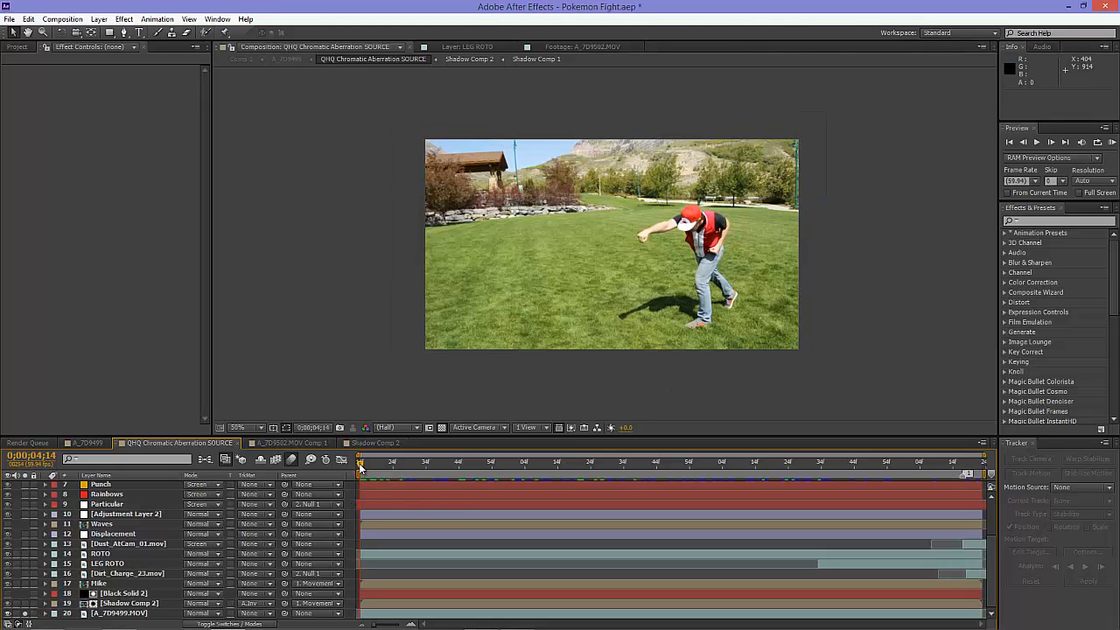
{"action": "left_click_drag", "start_coordinate": [363, 464], "coordinate": [356, 490]}
{"action": "key", "text": "ctrl+s"}
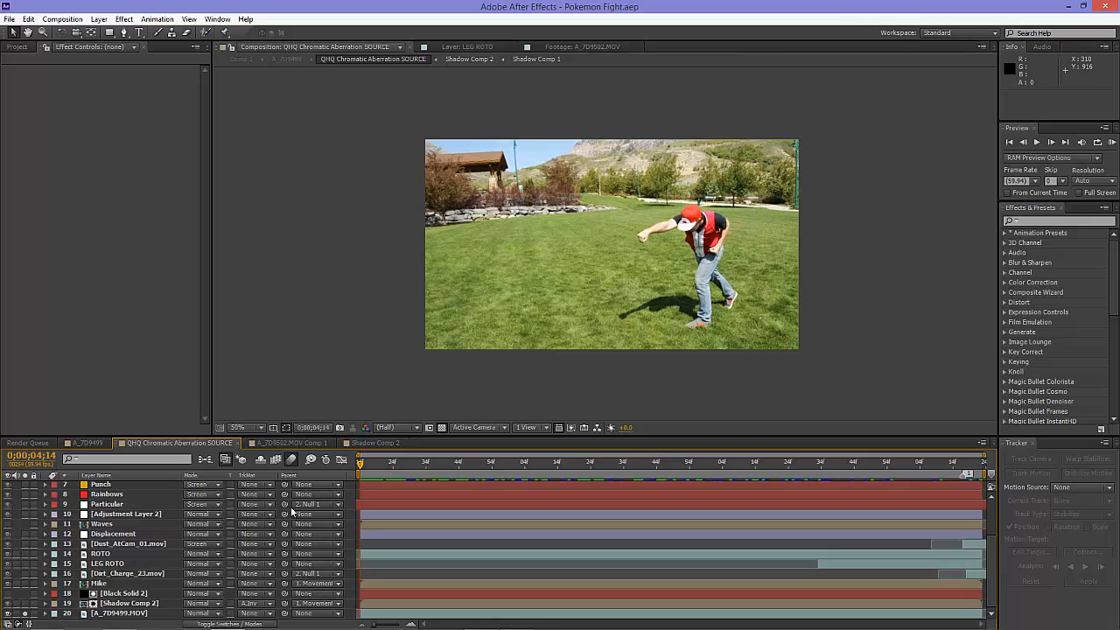
- Scrub through the soloed A_7D9499.MOV footage of the puncher and return the playhead to the start
{"action": "left_click_drag", "start_coordinate": [361, 470], "coordinate": [353, 506]}
{"action": "left_click_drag", "start_coordinate": [362, 464], "coordinate": [675, 481]}
{"action": "left_click_drag", "start_coordinate": [820, 484], "coordinate": [354, 498]}
{"action": "left_click_drag", "start_coordinate": [361, 465], "coordinate": [358, 492]}
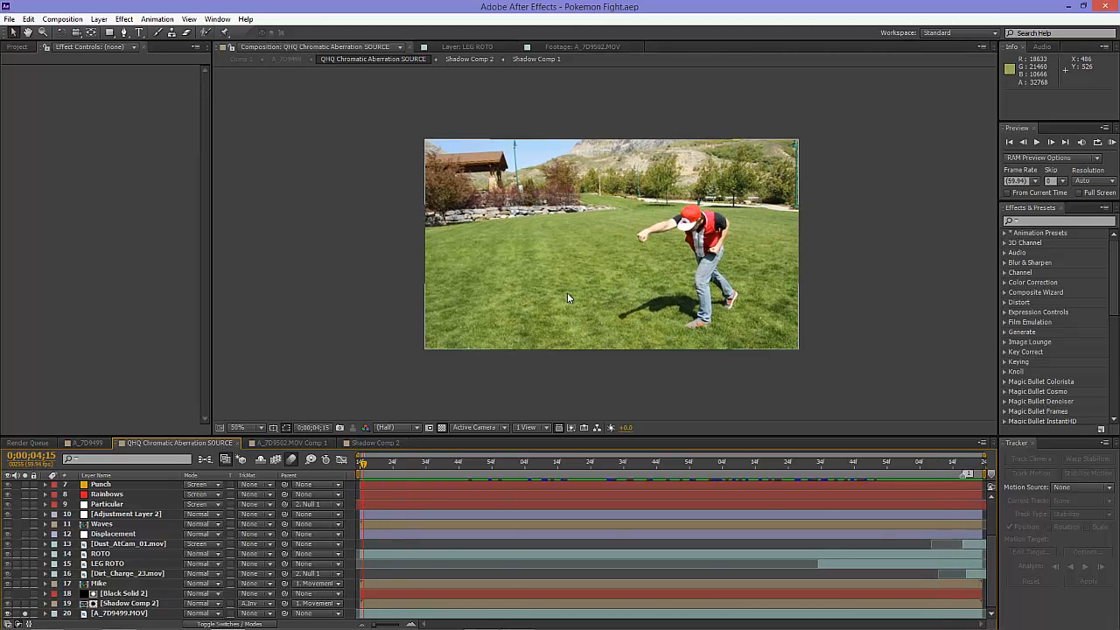
{"action": "left_click", "coordinate": [359, 464]}
{"action": "left_click", "coordinate": [406, 471]}
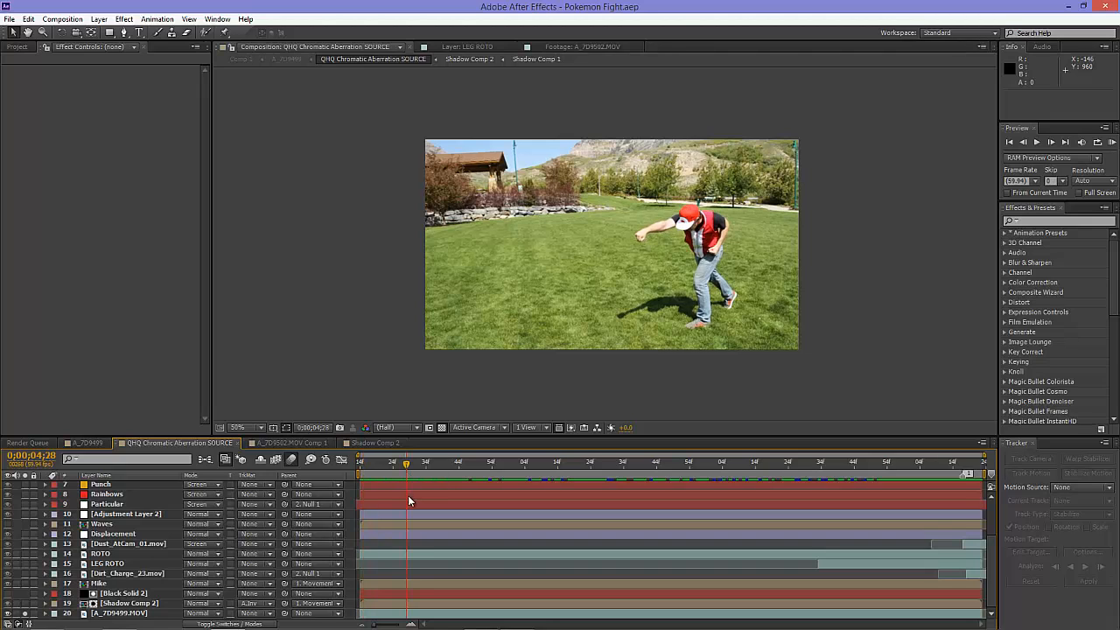
{"action": "left_click_drag", "start_coordinate": [408, 500], "coordinate": [623, 511]}
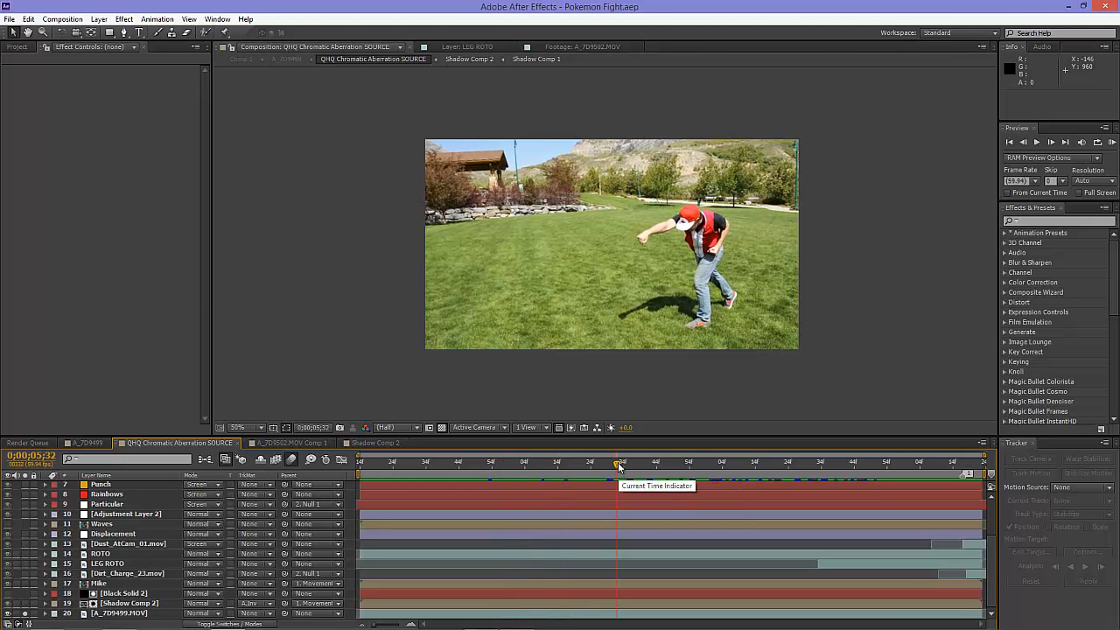
{"action": "left_click_drag", "start_coordinate": [617, 467], "coordinate": [341, 543]}
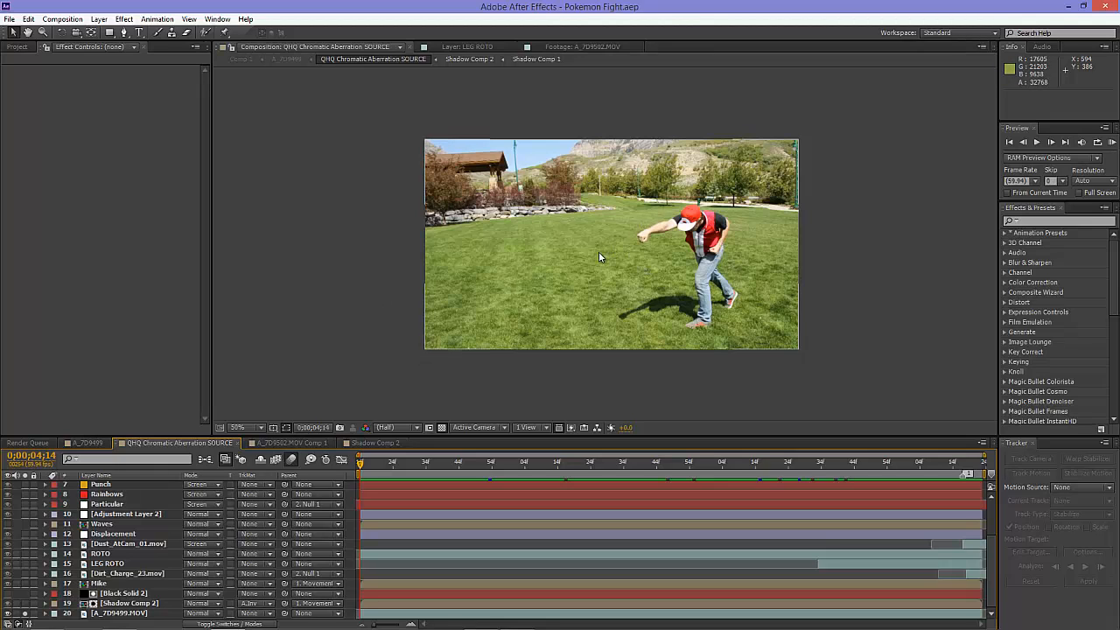
- Solo layer 17, the airborne man's cutout, in place of A_7D9499.MOV and open its nested composition
{"action": "left_click", "coordinate": [26, 615]}
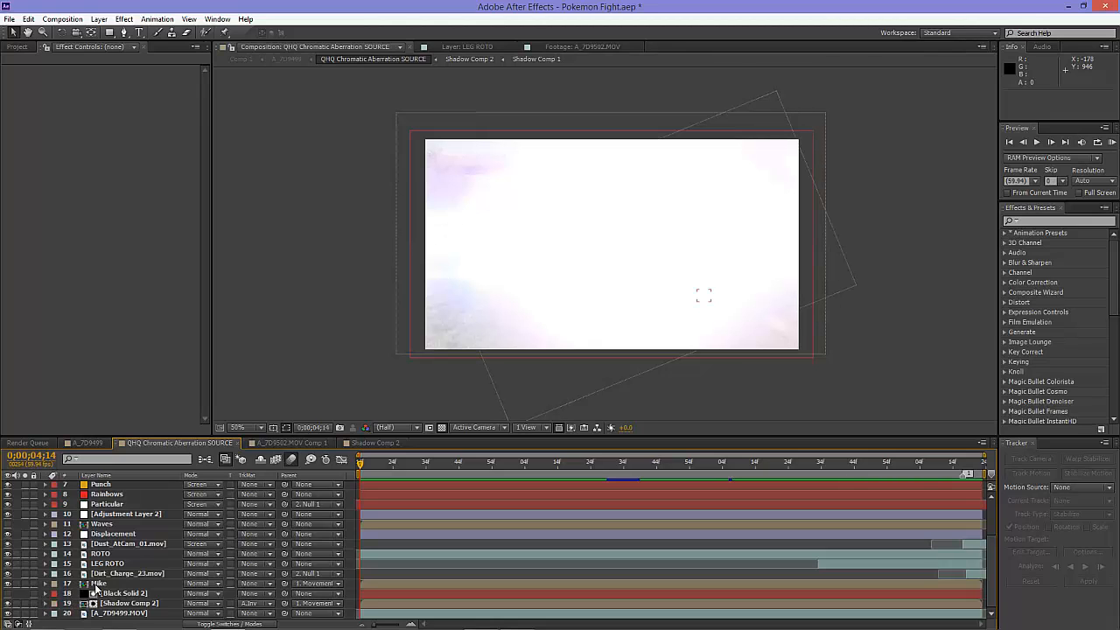
{"action": "left_click", "coordinate": [25, 583]}
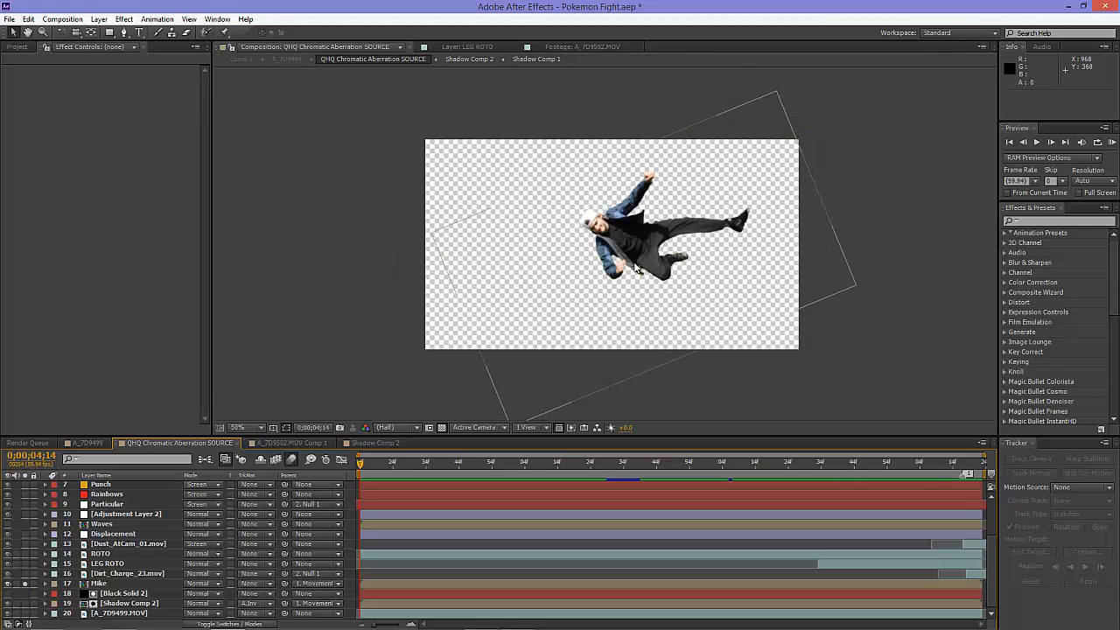
{"action": "double_click", "coordinate": [113, 586]}
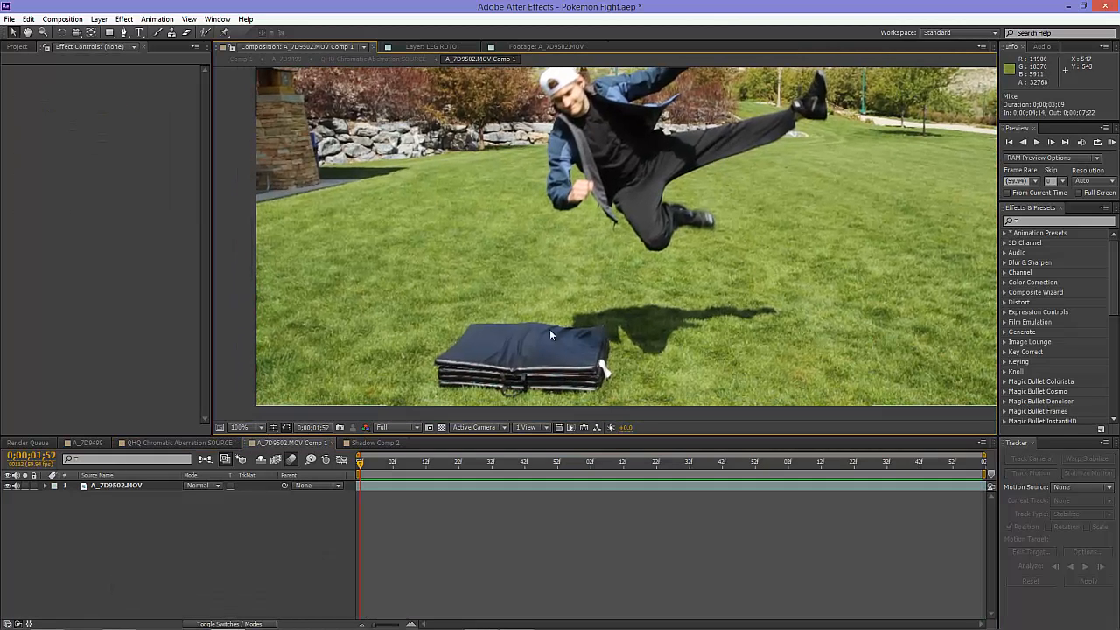
- Examine the jumping man, his shadow and the mat in A_7D9502.MOV Comp 1, scrubbing to 0;00;03;23
{"action": "left_click_drag", "start_coordinate": [840, 166], "coordinate": [833, 206]}
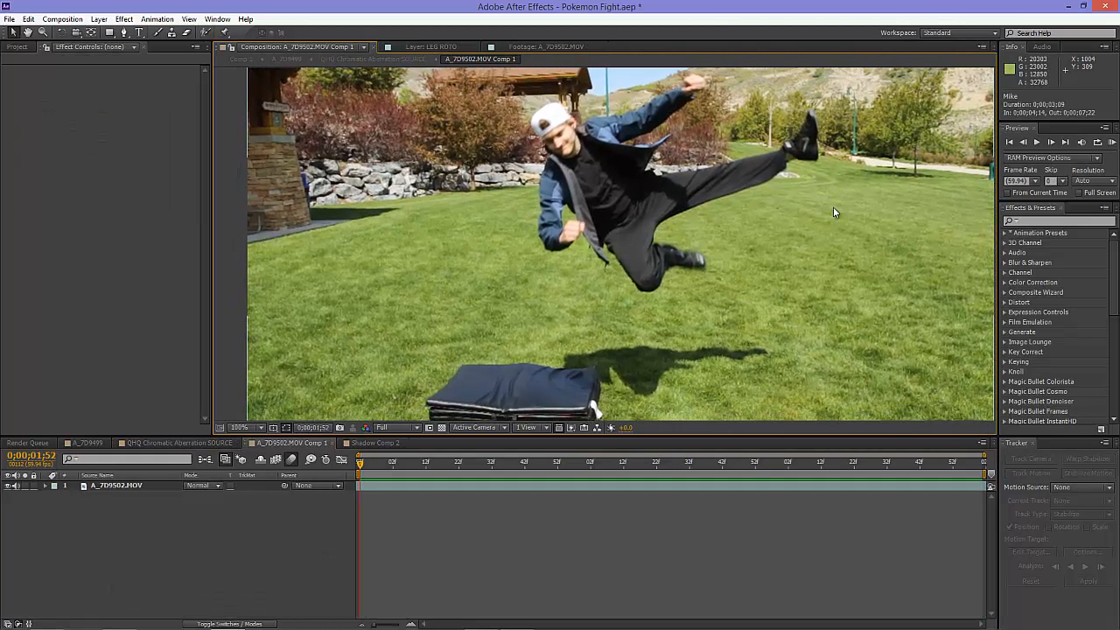
{"action": "left_click_drag", "start_coordinate": [667, 329], "coordinate": [654, 325]}
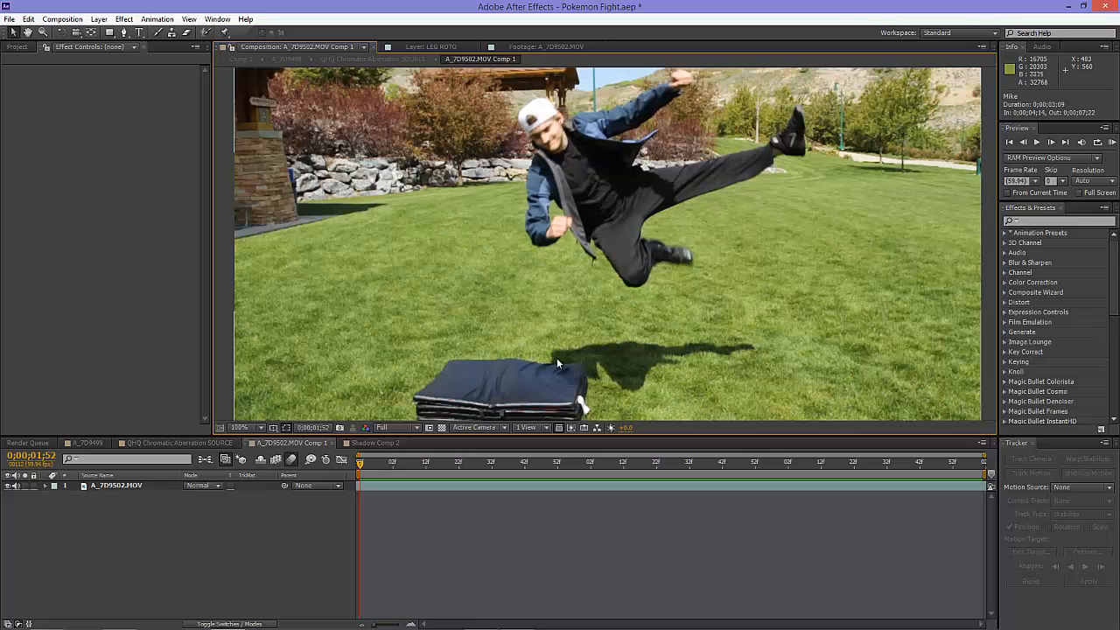
{"action": "left_click_drag", "start_coordinate": [567, 356], "coordinate": [567, 351]}
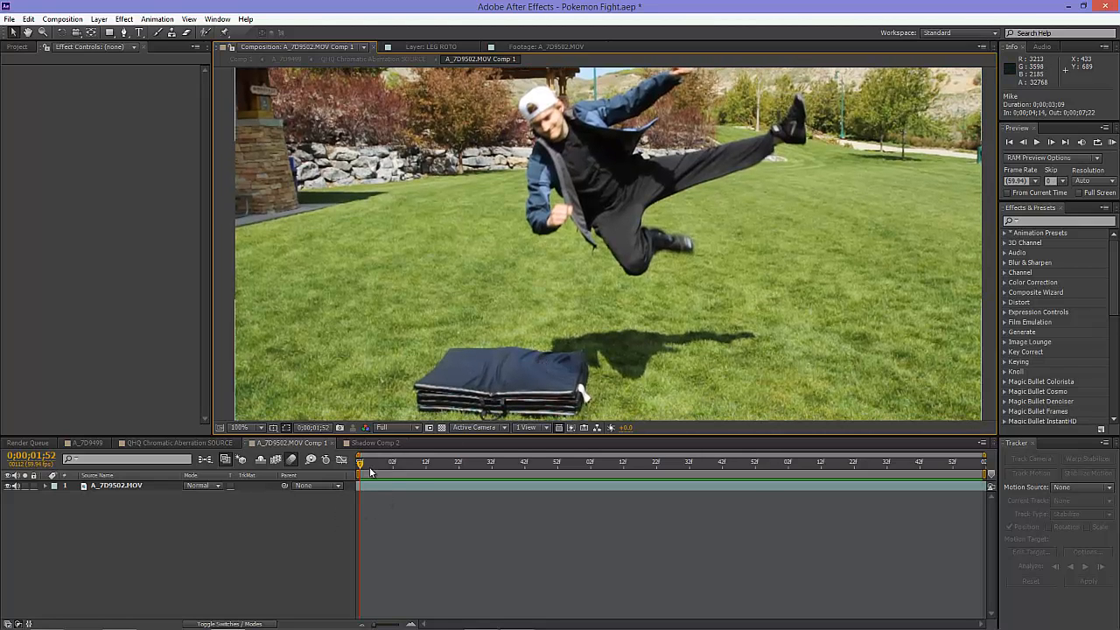
{"action": "left_click_drag", "start_coordinate": [360, 465], "coordinate": [658, 483]}
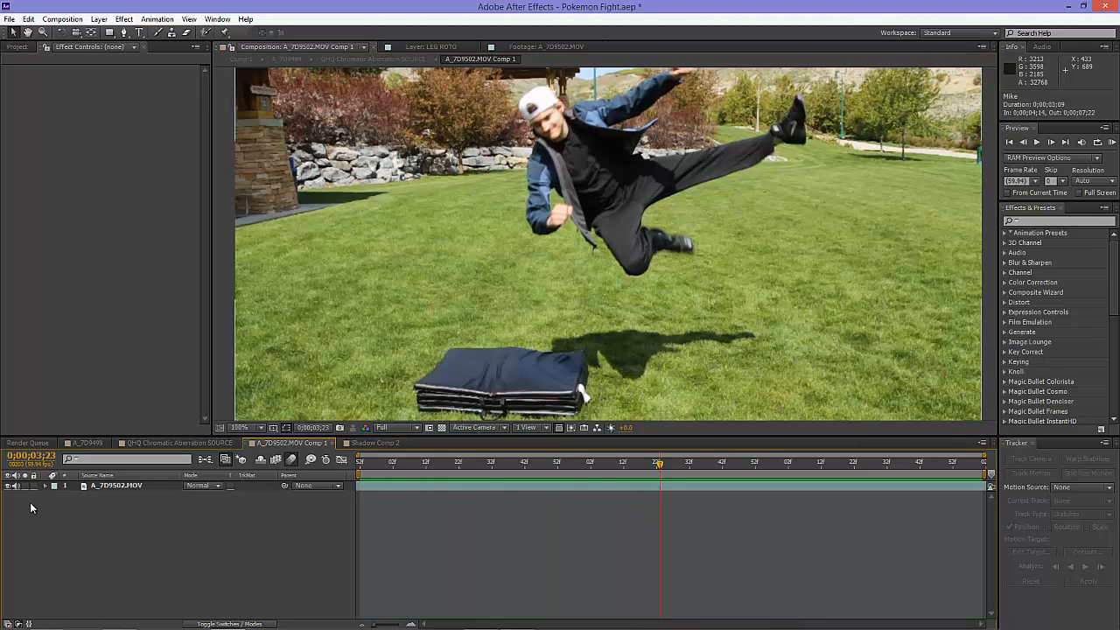
- Open the A_7D9502.MOV layer and its source footage in their viewers and scrub through the jump
{"action": "left_click", "coordinate": [145, 486]}
{"action": "double_click", "coordinate": [145, 484]}
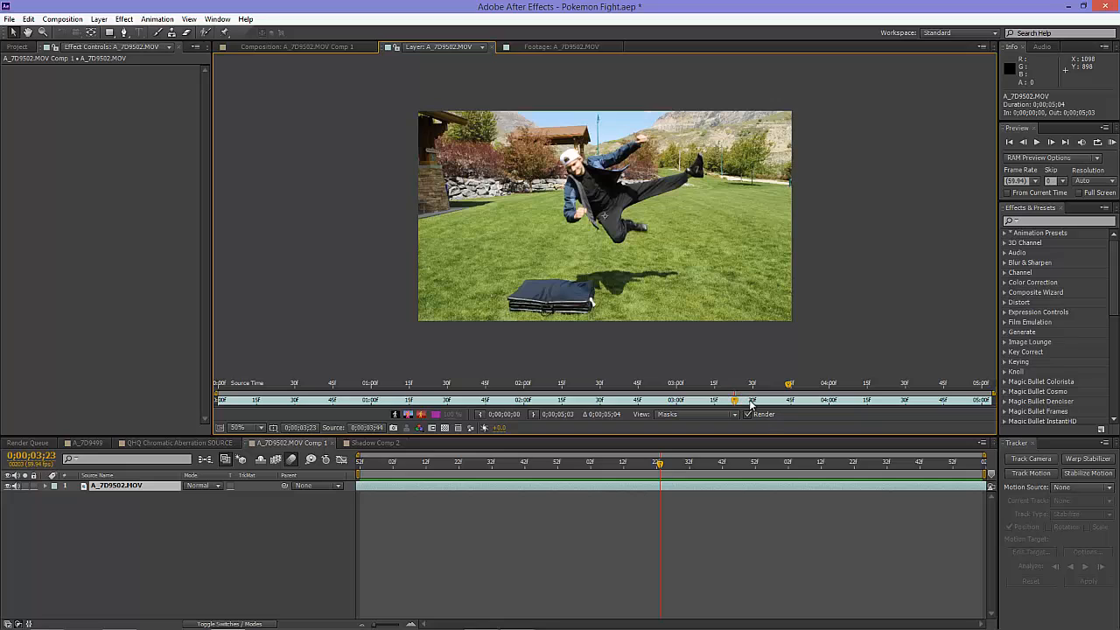
{"action": "mouse_move", "coordinate": [734, 404]}
{"action": "left_mouse_down"}
{"action": "mouse_move", "coordinate": [651, 404]}
{"action": "mouse_move", "coordinate": [845, 434]}
{"action": "mouse_move", "coordinate": [531, 434]}
{"action": "left_mouse_up"}
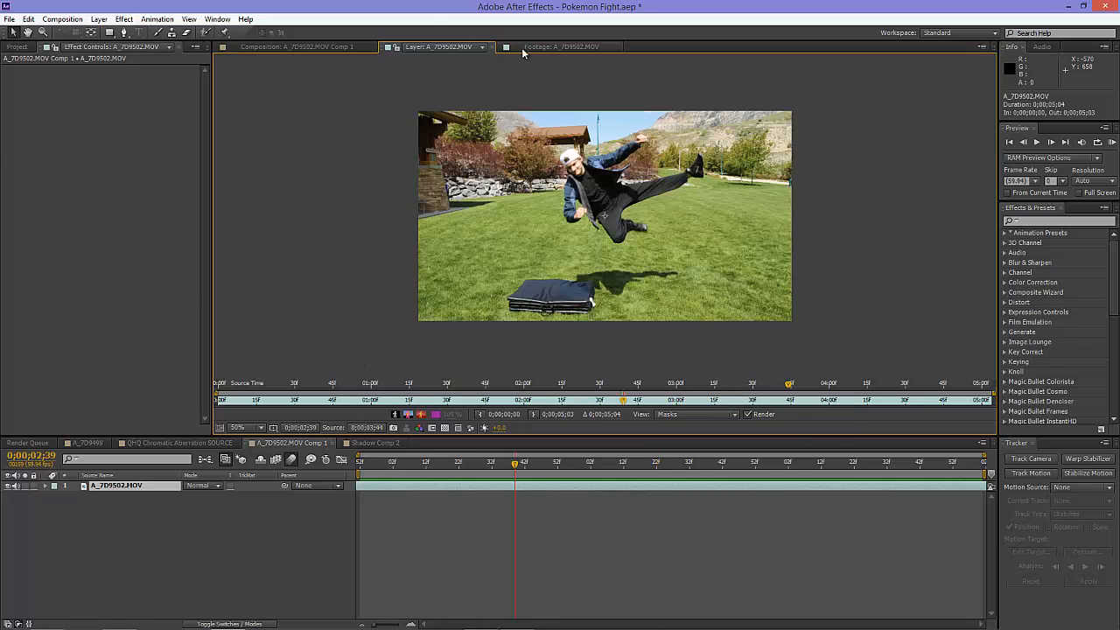
{"action": "left_click", "coordinate": [505, 49]}
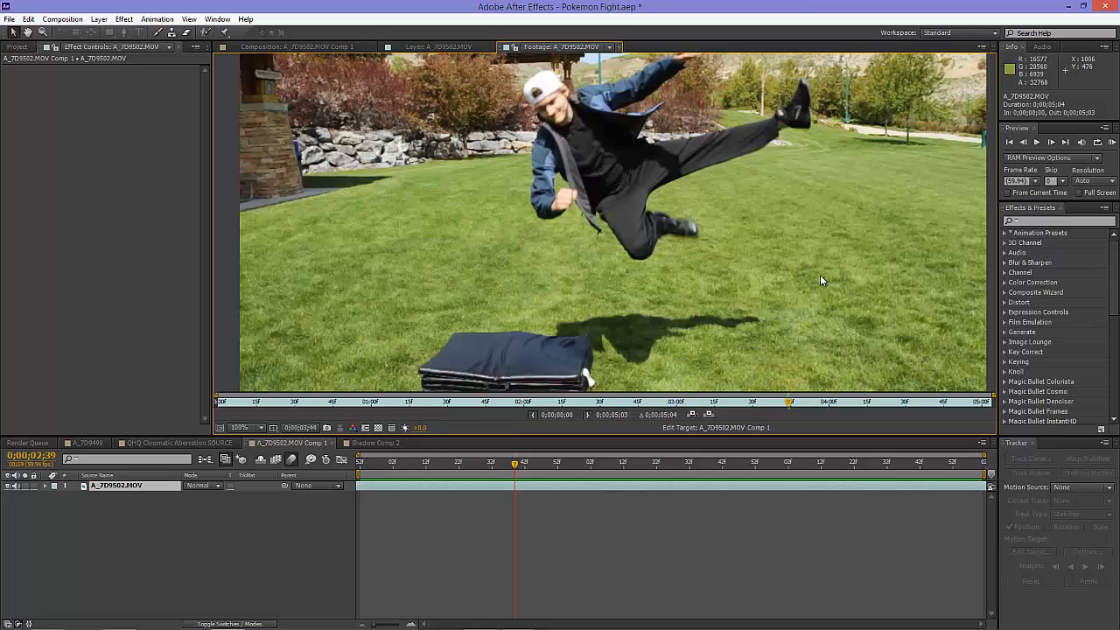
{"action": "mouse_move", "coordinate": [788, 408]}
{"action": "left_mouse_down"}
{"action": "mouse_move", "coordinate": [678, 403]}
{"action": "mouse_move", "coordinate": [745, 381]}
{"action": "mouse_move", "coordinate": [832, 376]}
{"action": "mouse_move", "coordinate": [789, 403]}
{"action": "mouse_move", "coordinate": [803, 403]}
{"action": "mouse_move", "coordinate": [783, 404]}
{"action": "left_mouse_up"}
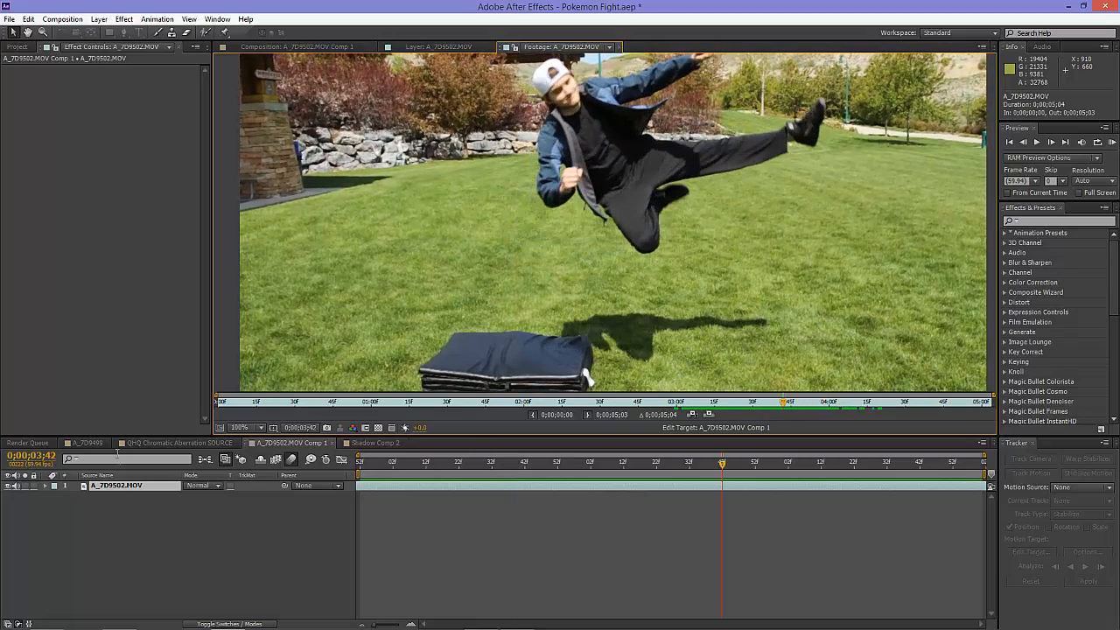
- Return to the A_7D9502.MOV layer view and examine the layer's Time options, including Freeze Frame
{"action": "left_click", "coordinate": [268, 446]}
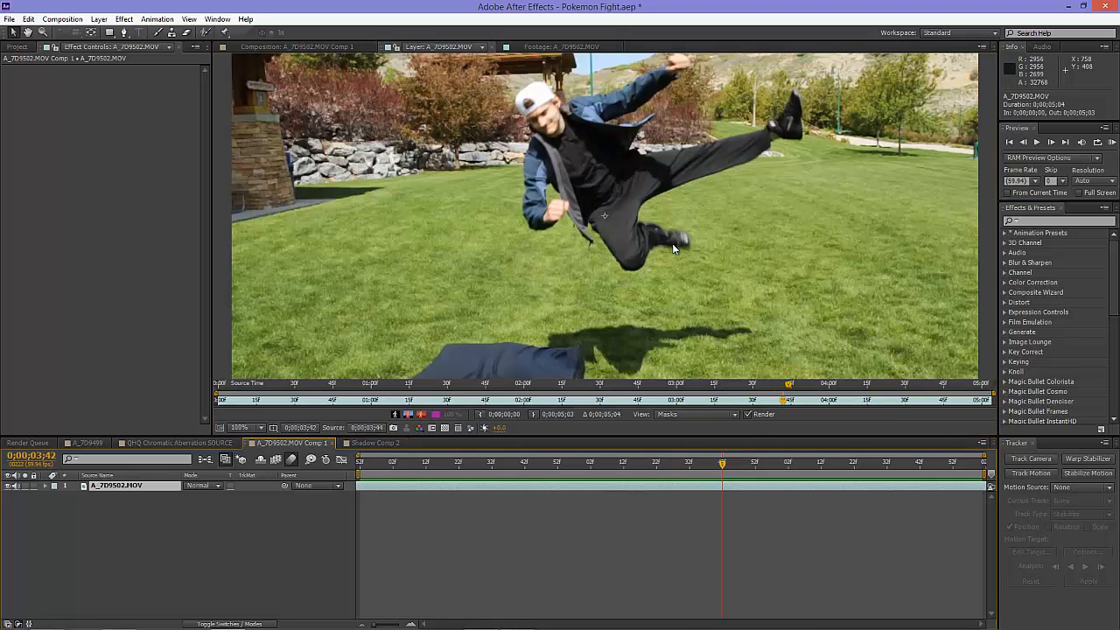
{"action": "scroll", "coordinate": [635, 187], "scroll_direction": "up", "scroll_amount": 2}
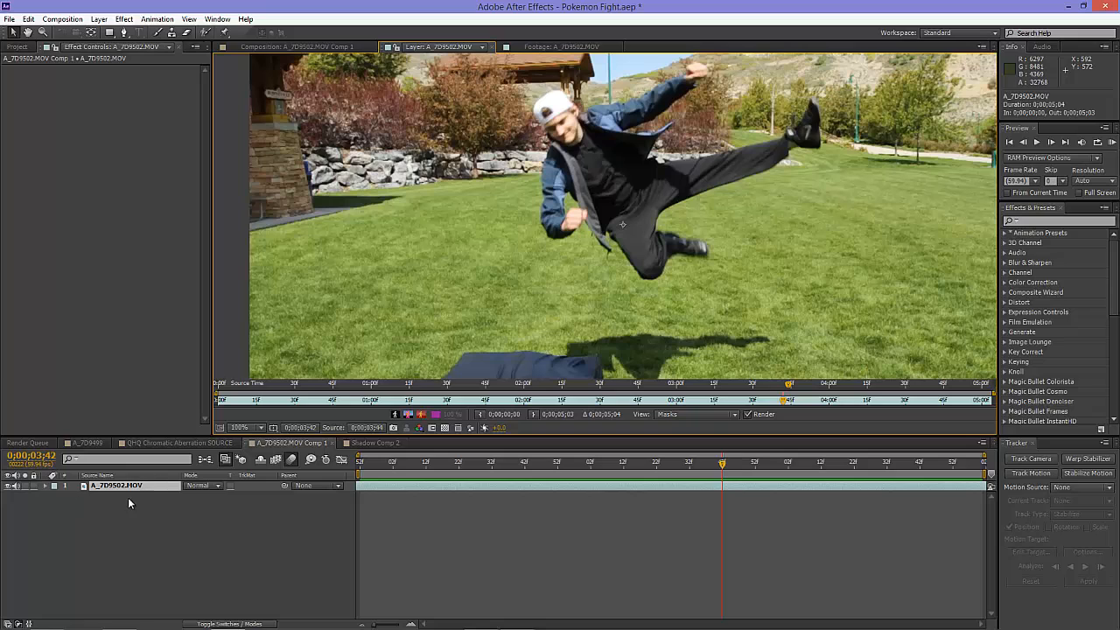
{"action": "right_click", "coordinate": [128, 488]}
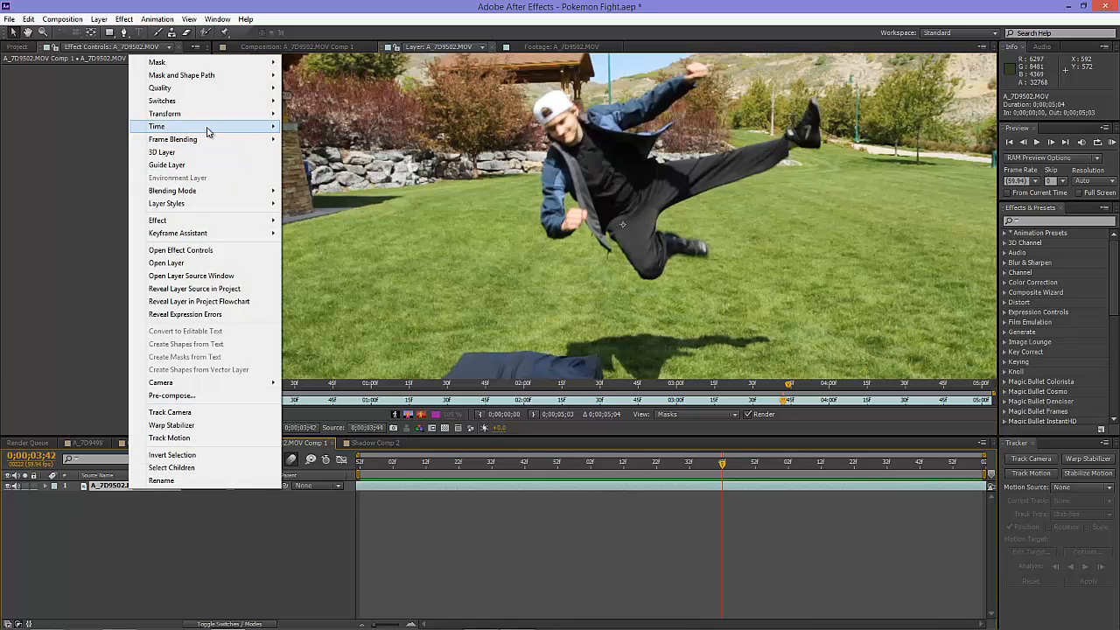
{"action": "mouse_move", "coordinate": [208, 131]}
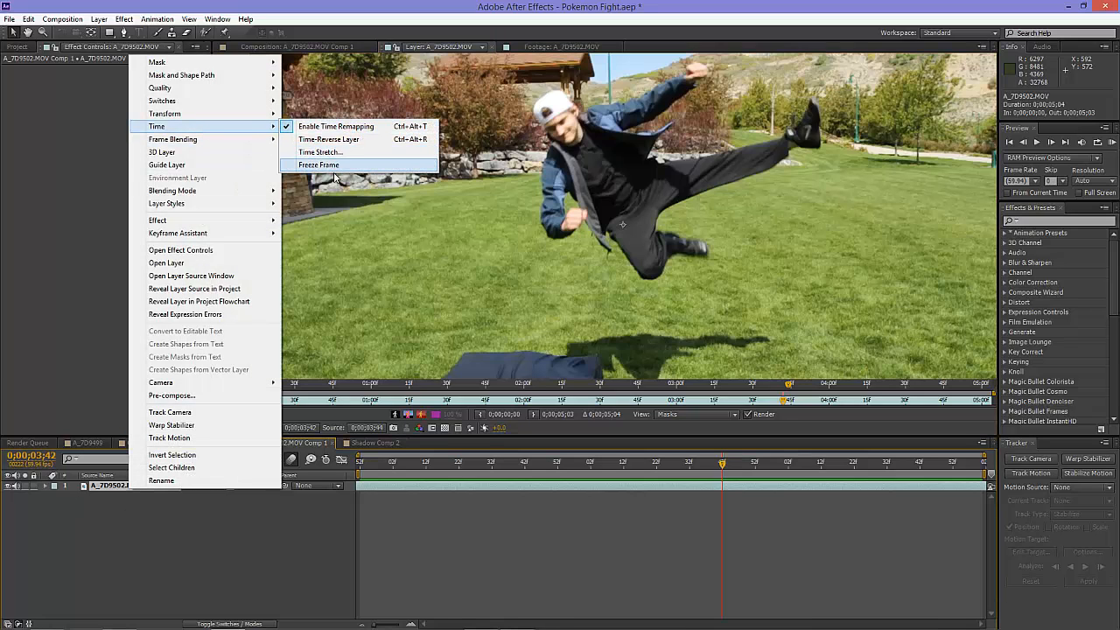
{"action": "left_click", "coordinate": [244, 548]}
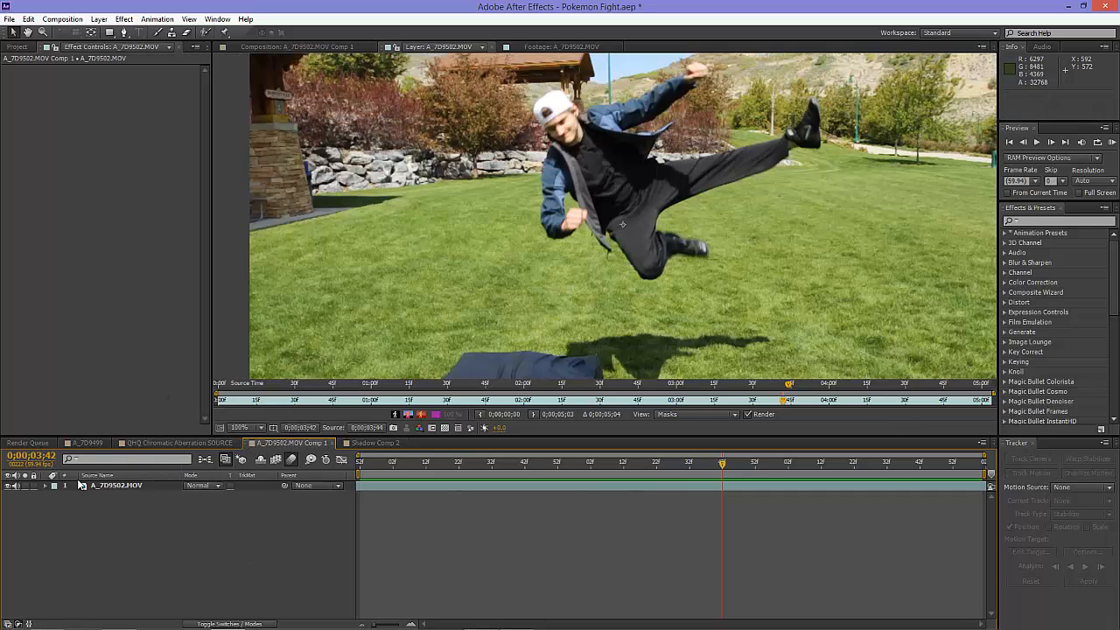
- Return to the QHQ Chromatic Aberration SOURCE composition view and display the Puppet effect's pins on layer 17
{"action": "left_click", "coordinate": [151, 442]}
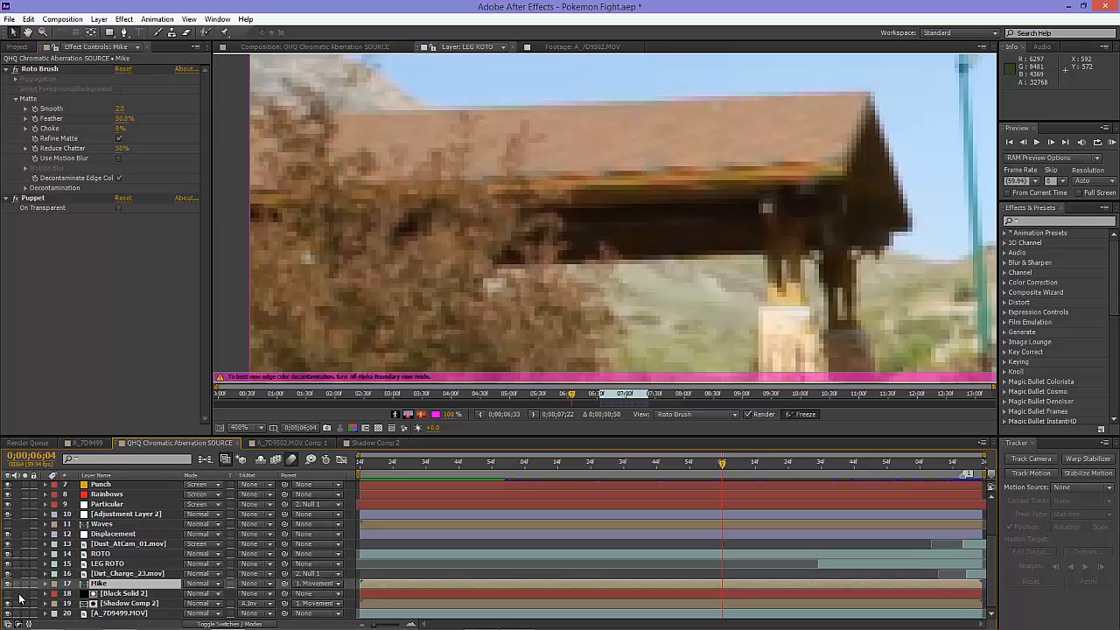
{"action": "left_click", "coordinate": [229, 47]}
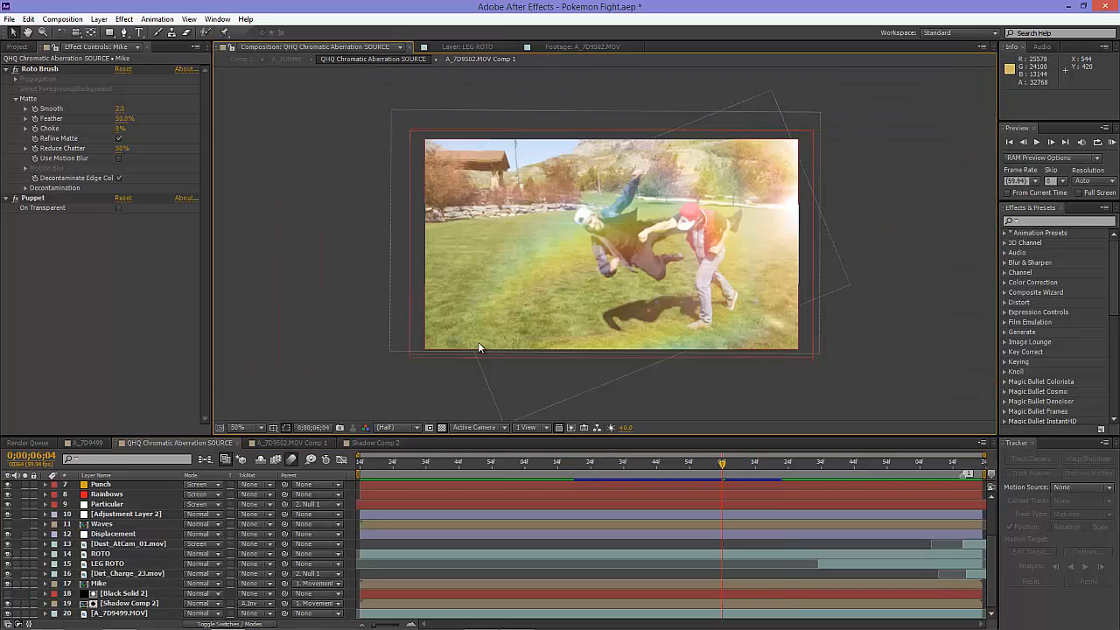
{"action": "left_click", "coordinate": [99, 584]}
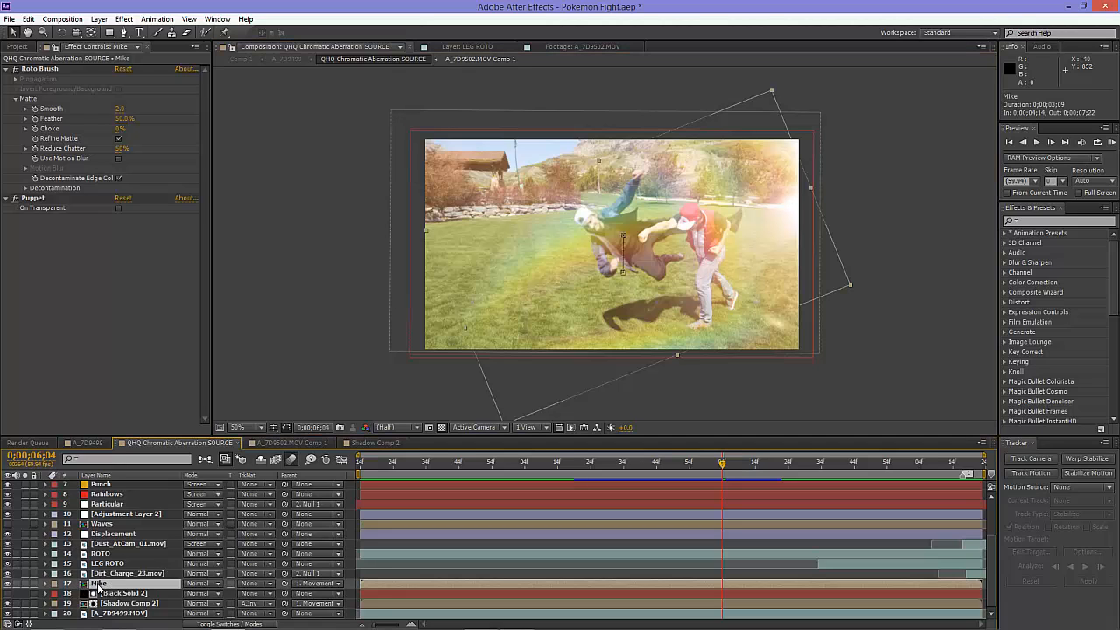
{"action": "left_click", "coordinate": [33, 198]}
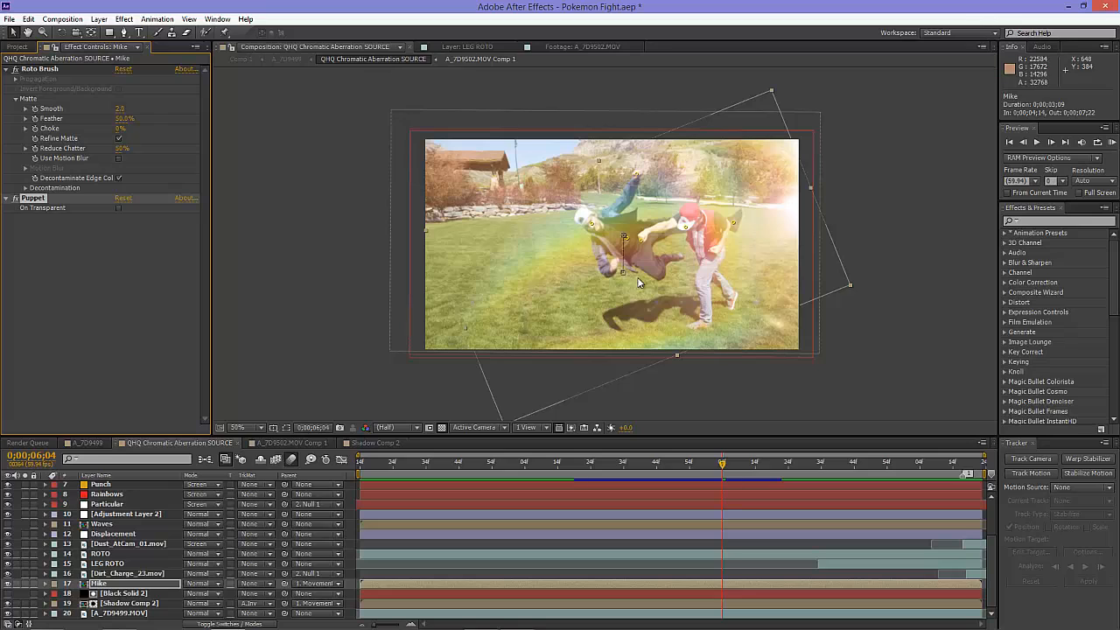
{"action": "left_click", "coordinate": [95, 584]}
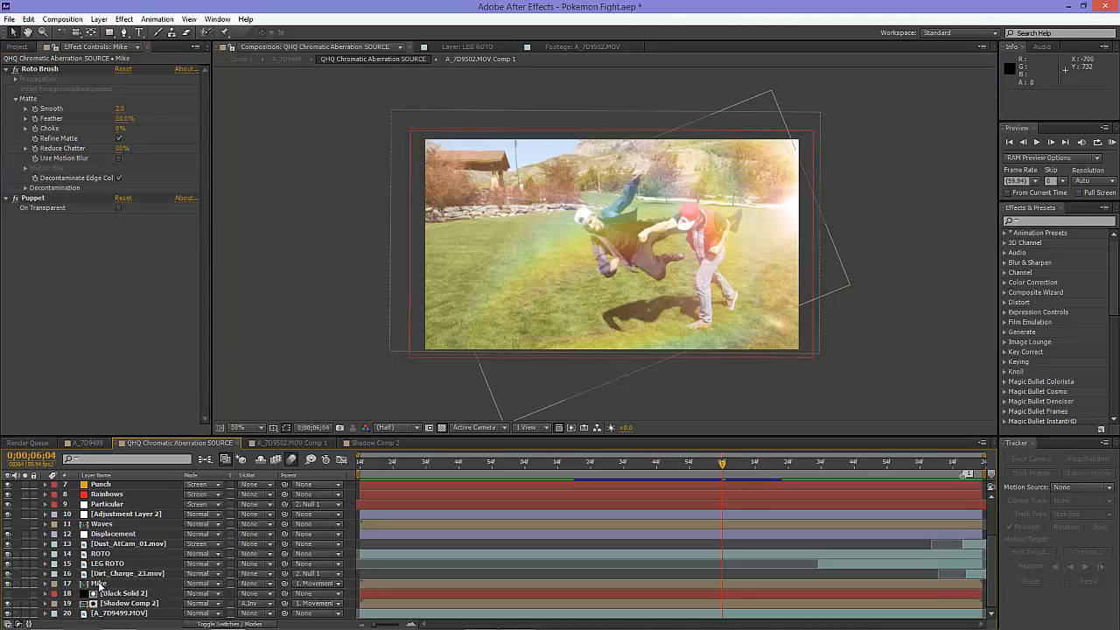
{"action": "left_click", "coordinate": [33, 199]}
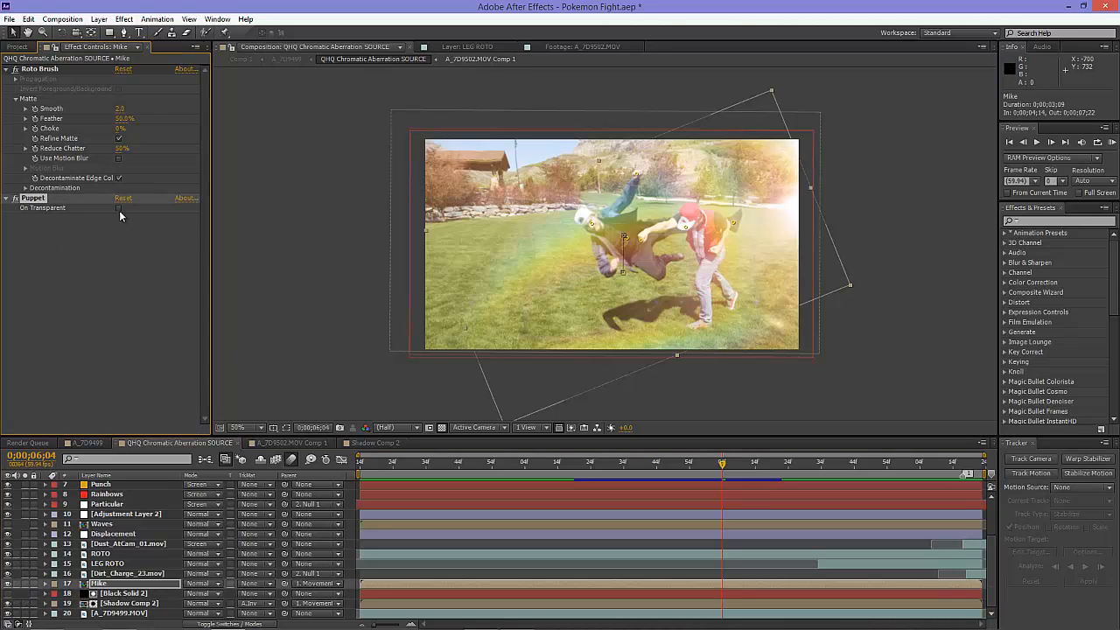
{"action": "left_click_drag", "start_coordinate": [691, 284], "coordinate": [674, 276]}
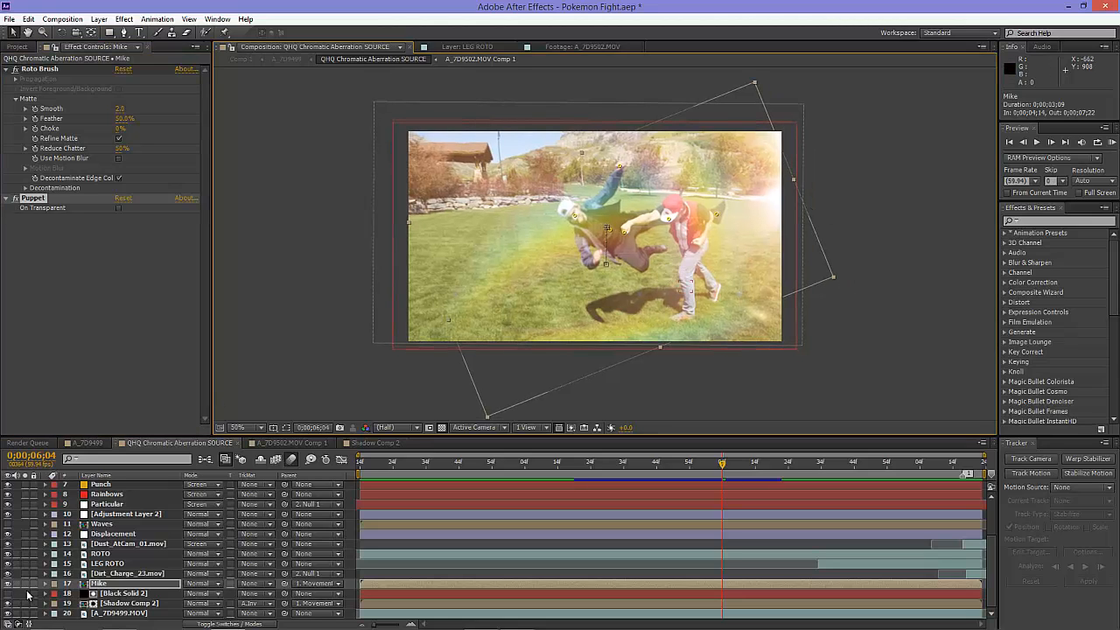
- Solo layer 17, the airborne man's cutout, and scrub its puppet animation up to 0;00;07;14
{"action": "left_click", "coordinate": [24, 583]}
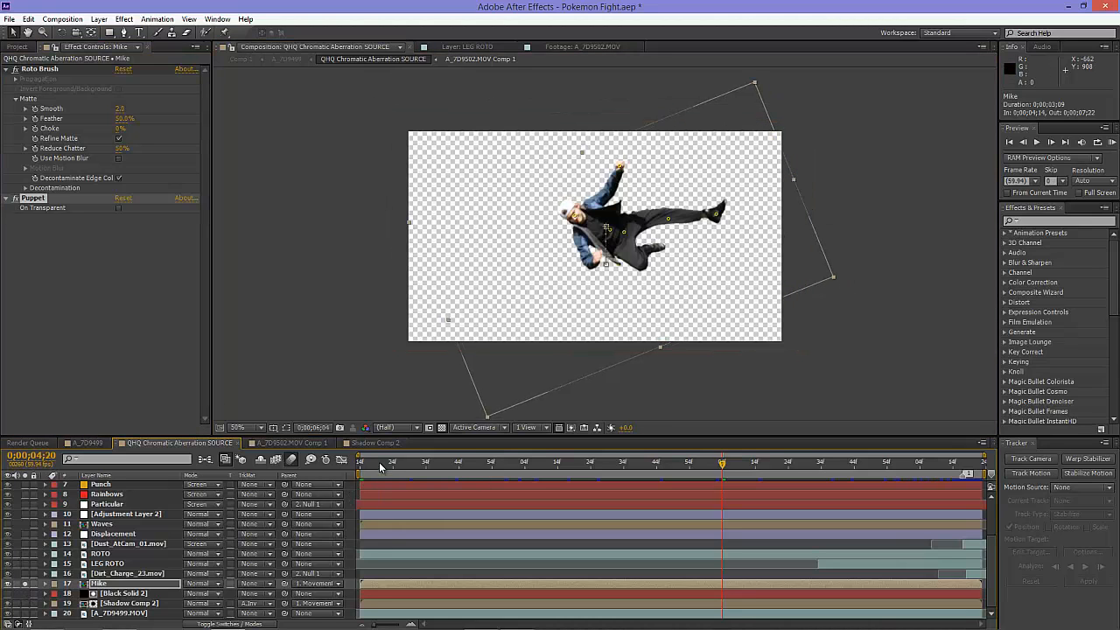
{"action": "left_click_drag", "start_coordinate": [380, 466], "coordinate": [662, 480]}
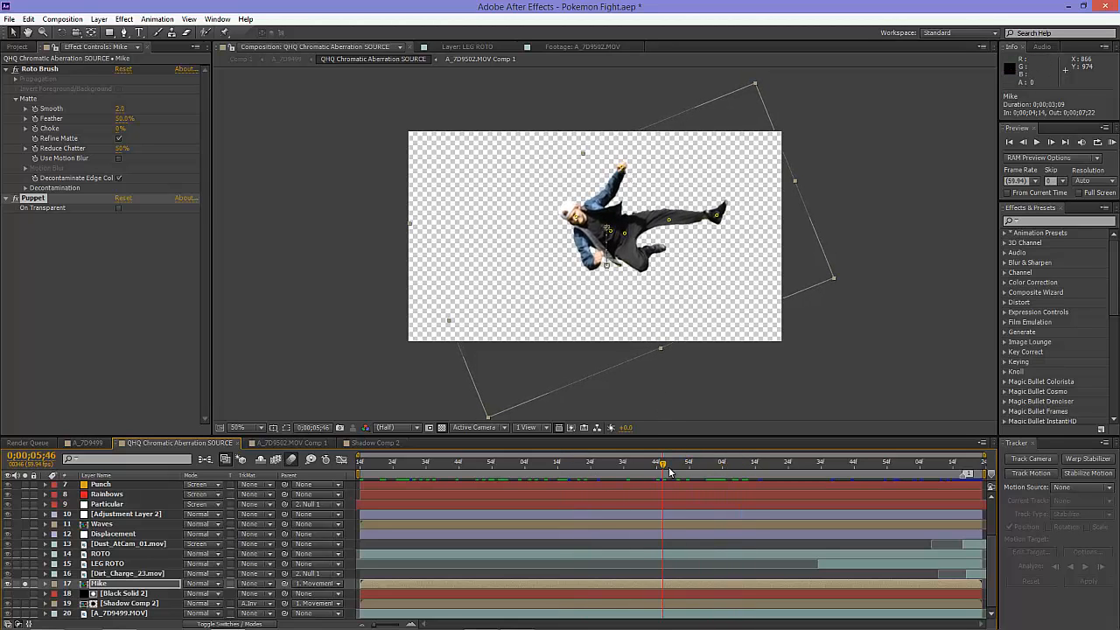
{"action": "left_click_drag", "start_coordinate": [670, 470], "coordinate": [952, 467]}
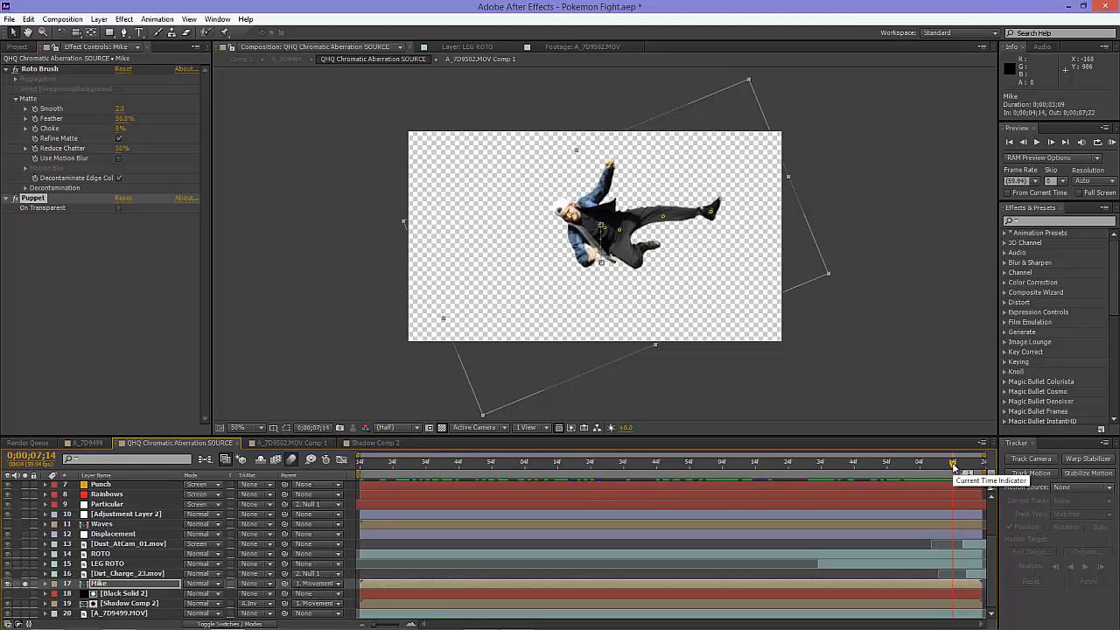
- Return to layer 17's in point at 0;00;04;14, solo the Shadow Comp 2 layer and open its composition
{"action": "key", "text": "i"}
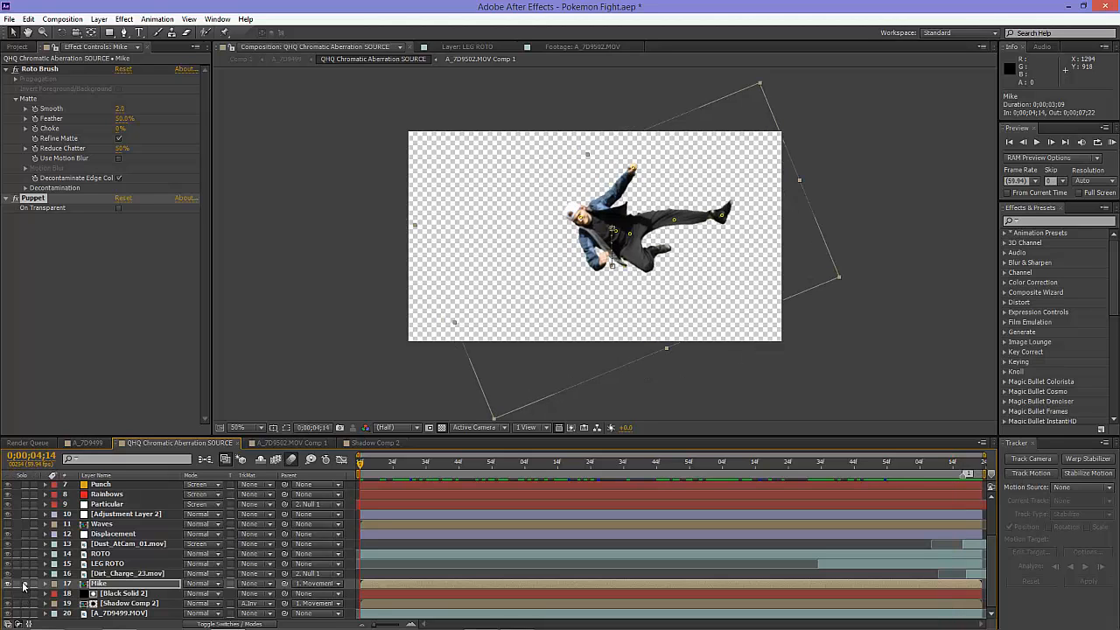
{"action": "left_click", "coordinate": [104, 603]}
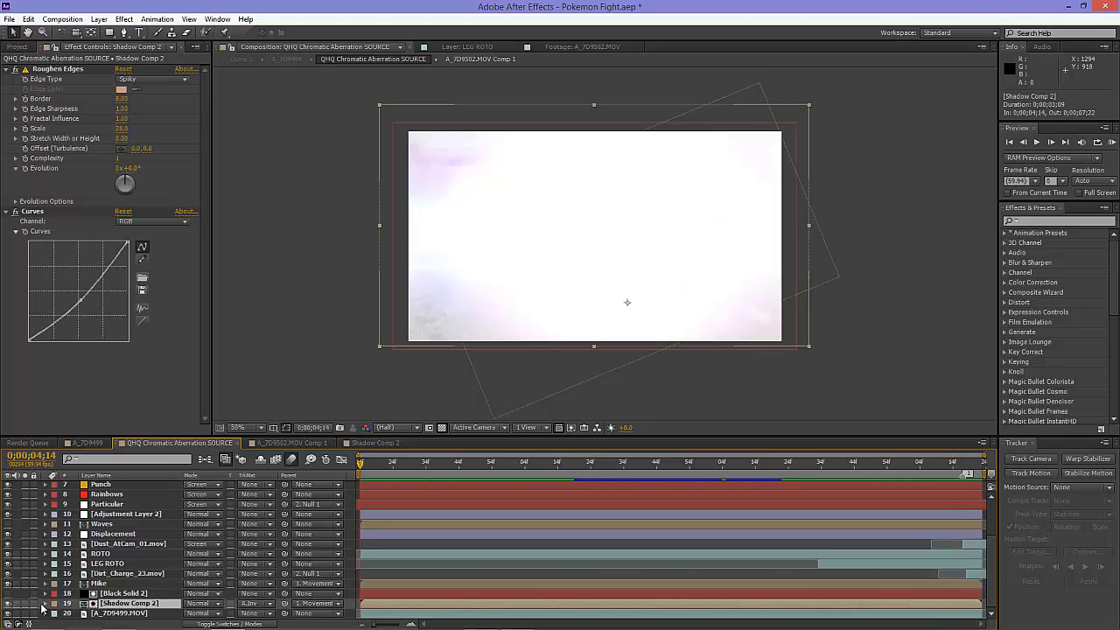
{"action": "left_click", "coordinate": [26, 604]}
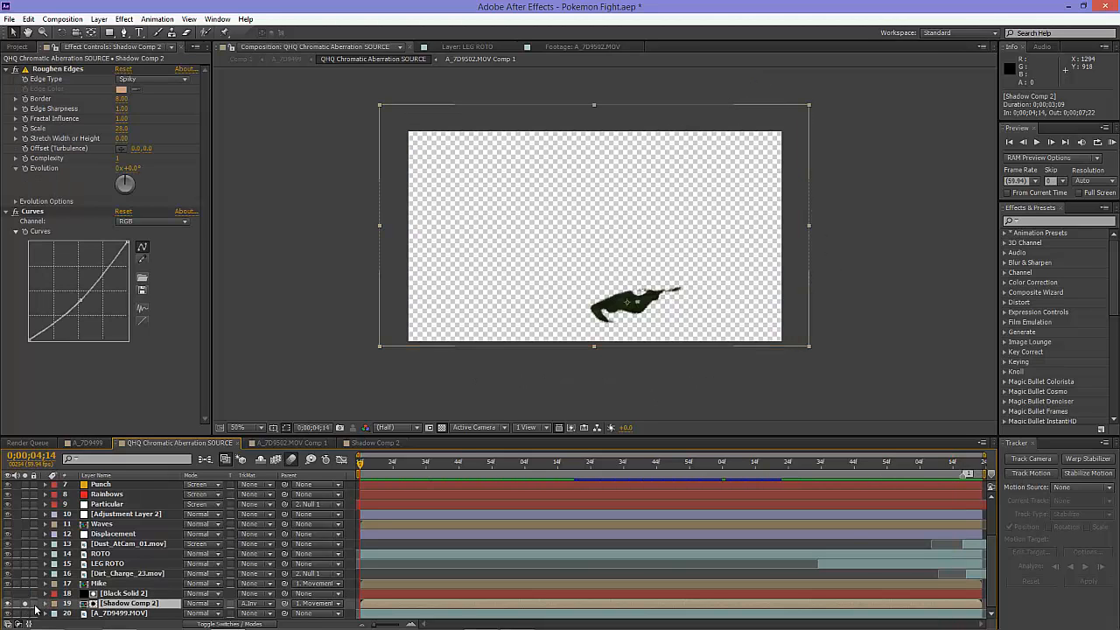
{"action": "double_click", "coordinate": [105, 603]}
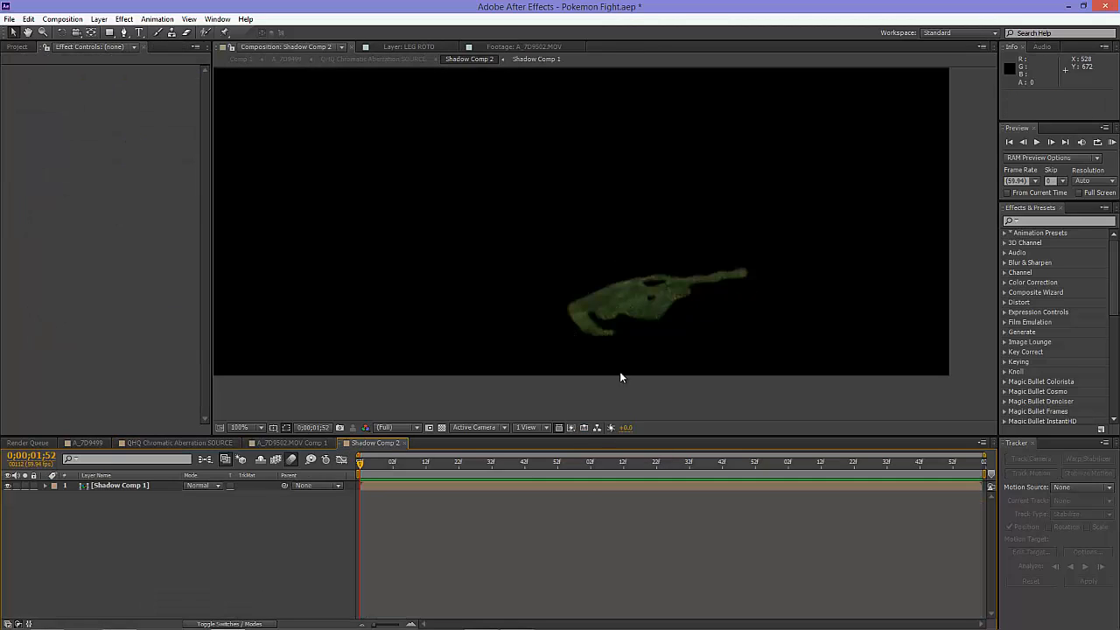
- Select the Shadow Comp 1 layer to display its mask outlines, then deselect it and examine the cut-out shadow
{"action": "left_click", "coordinate": [123, 485]}
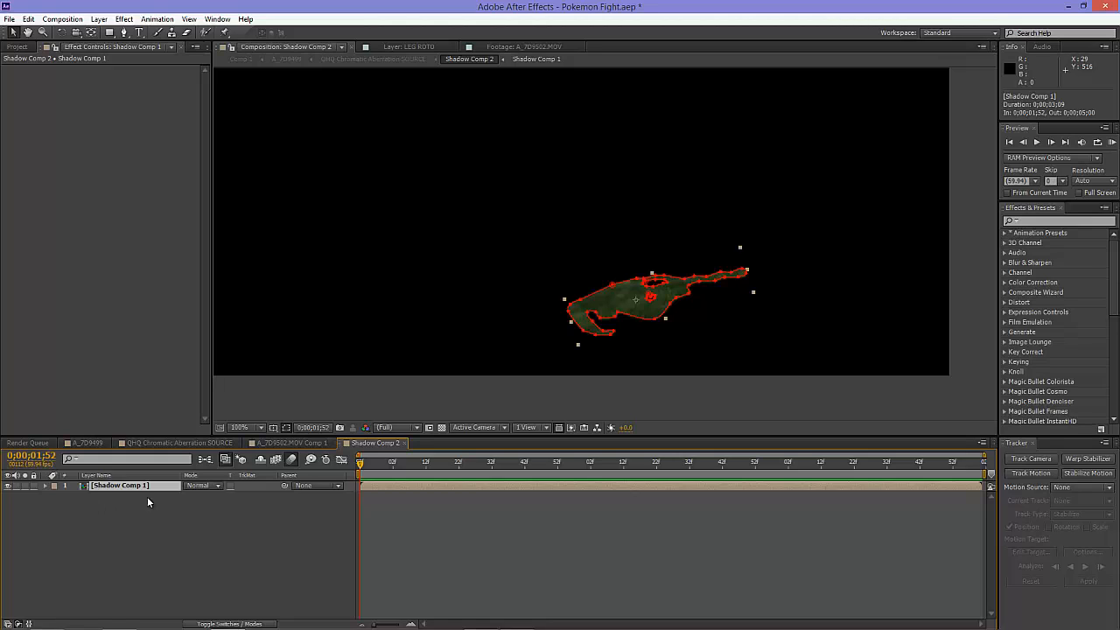
{"action": "key", "text": "m"}
{"action": "key", "text": "m"}
{"action": "key", "text": "m"}
{"action": "key", "text": "m"}
{"action": "left_click", "coordinate": [46, 486]}
{"action": "left_click", "coordinate": [133, 567]}
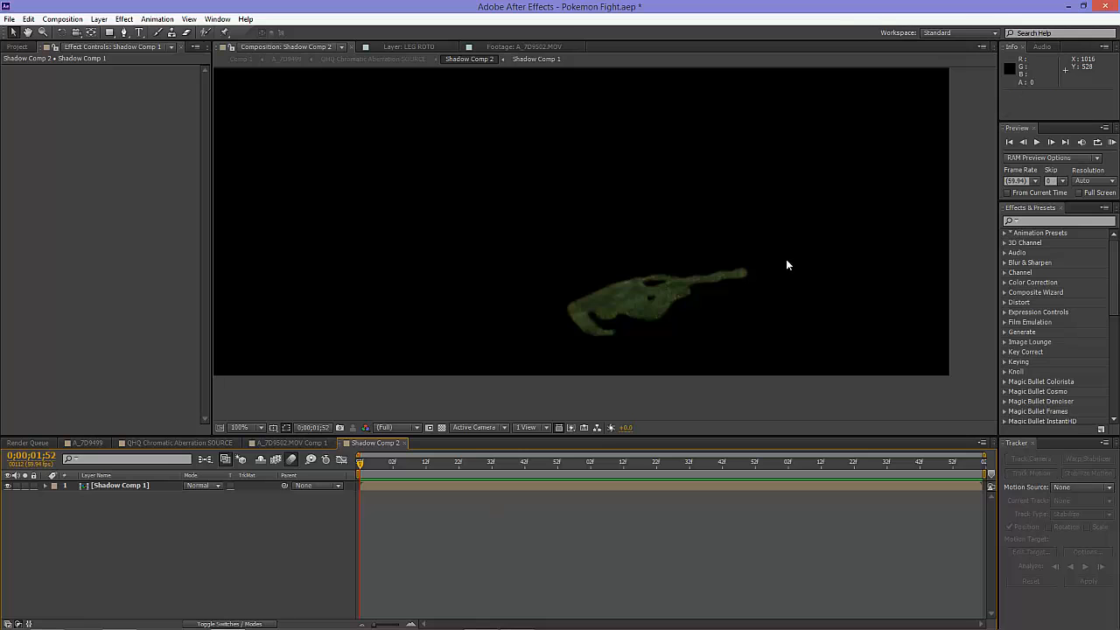
{"action": "left_click", "coordinate": [647, 288]}
{"action": "left_click", "coordinate": [699, 213]}
{"action": "left_click_drag", "start_coordinate": [698, 213], "coordinate": [708, 228]}
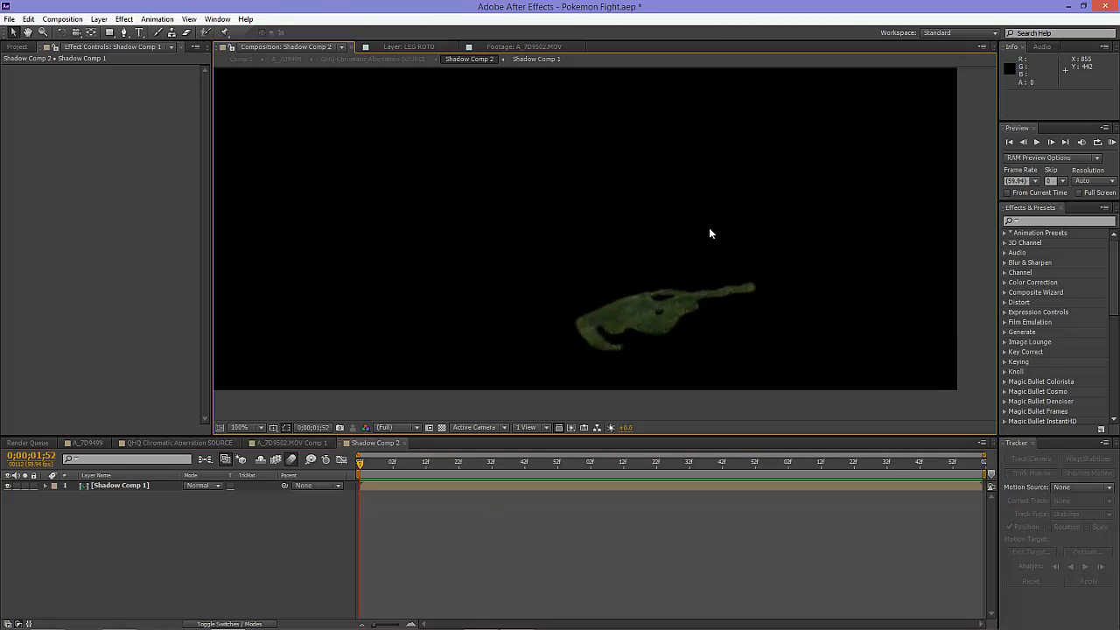
- View the original shadow in A_7D9502.MOV Comp 1, then inspect Shadow Comp 2's Roughen Edges effect in QHQ Chromatic Aberration SOURCE
{"action": "left_click", "coordinate": [287, 443]}
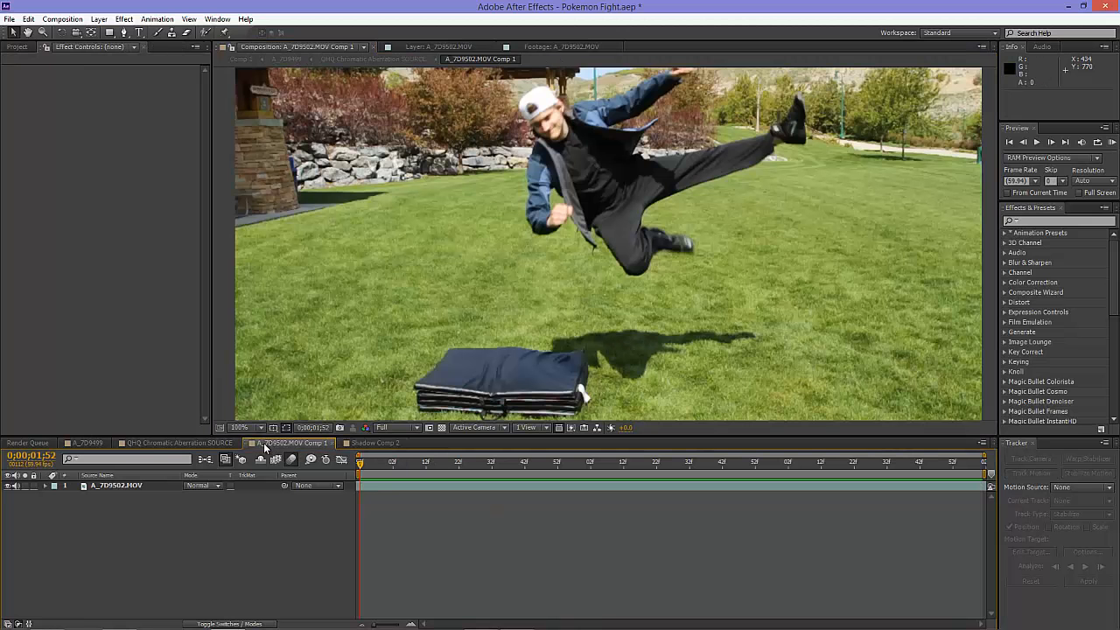
{"action": "left_click", "coordinate": [146, 443]}
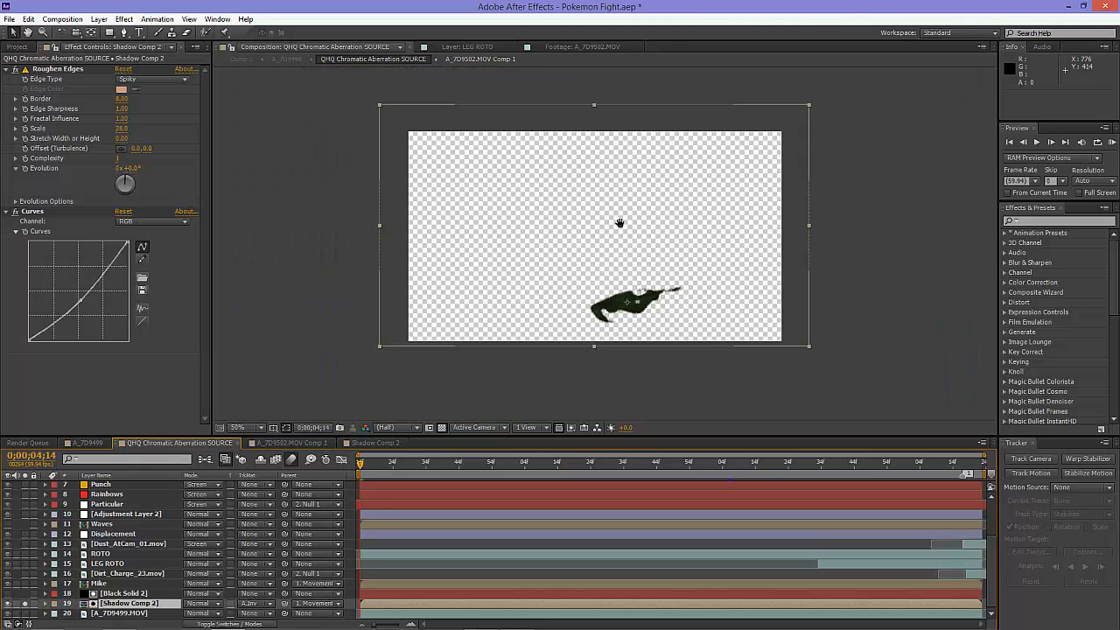
{"action": "left_click_drag", "start_coordinate": [619, 223], "coordinate": [603, 192]}
{"action": "left_click", "coordinate": [52, 70]}
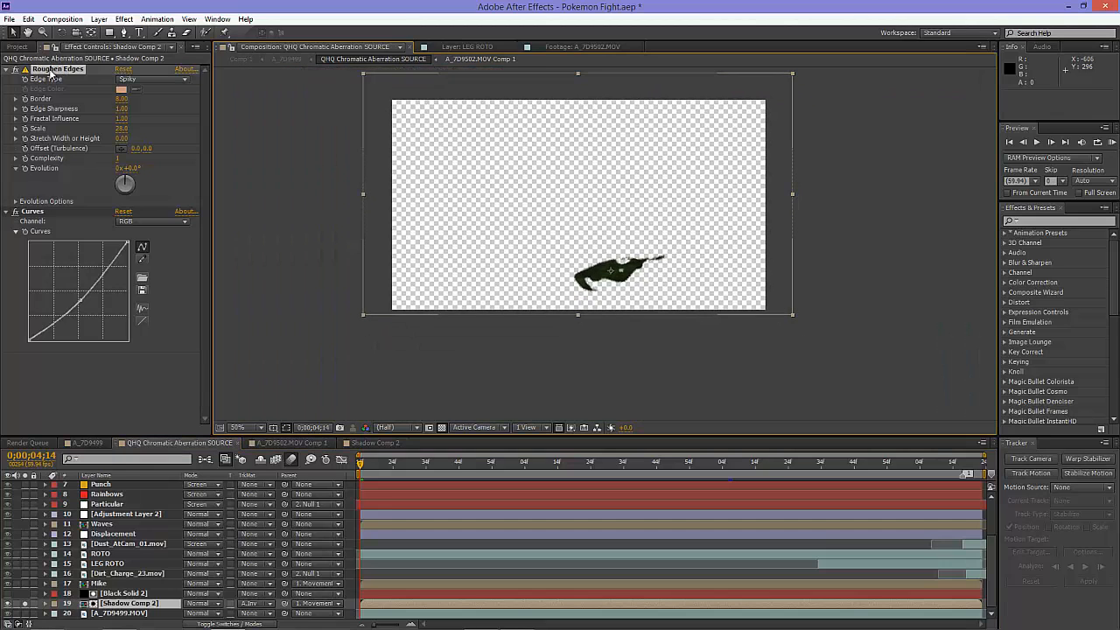
{"action": "scroll", "coordinate": [583, 263], "scroll_direction": "up", "scroll_amount": 1}
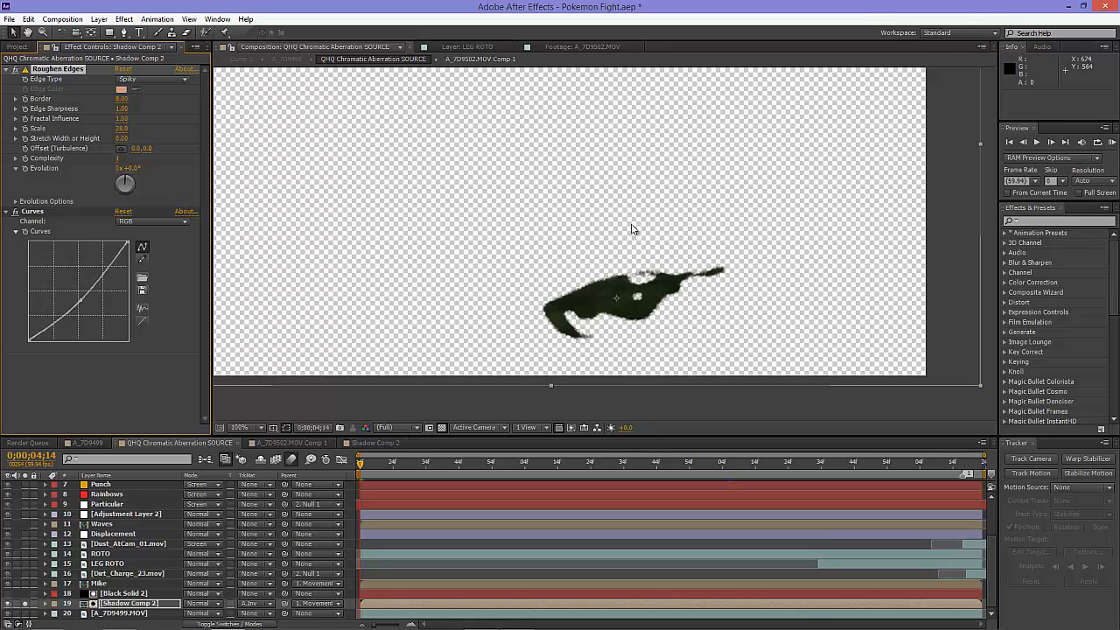
{"action": "left_click_drag", "start_coordinate": [583, 247], "coordinate": [610, 222]}
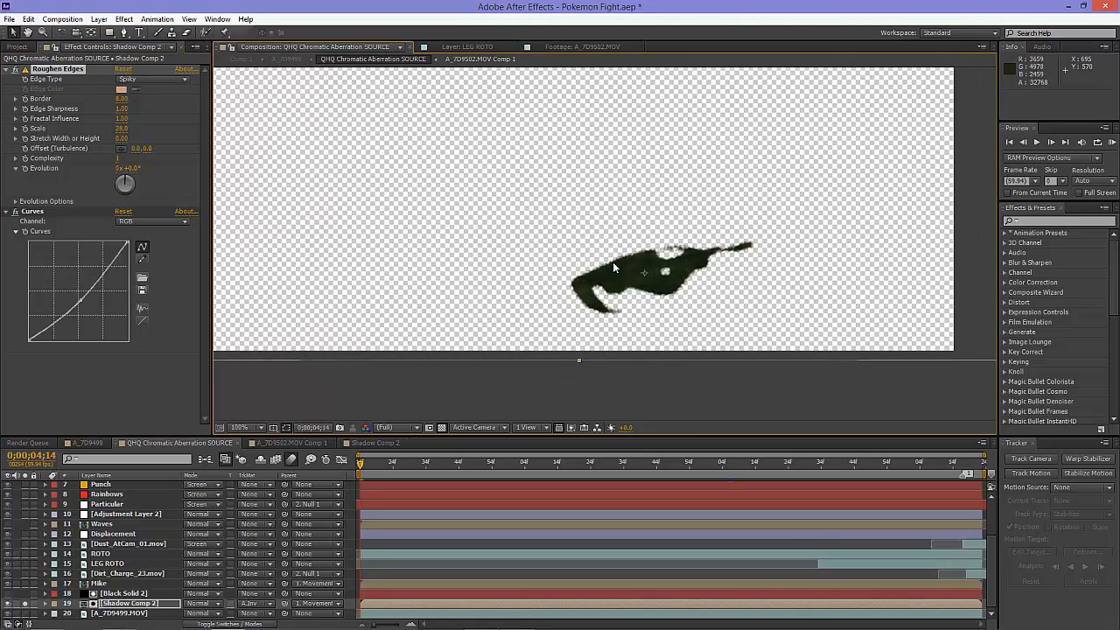
- Unsolo Shadow Comp 2, go to 0;00;05;10 and examine the shadow on the grass up close
{"action": "left_click", "coordinate": [25, 604]}
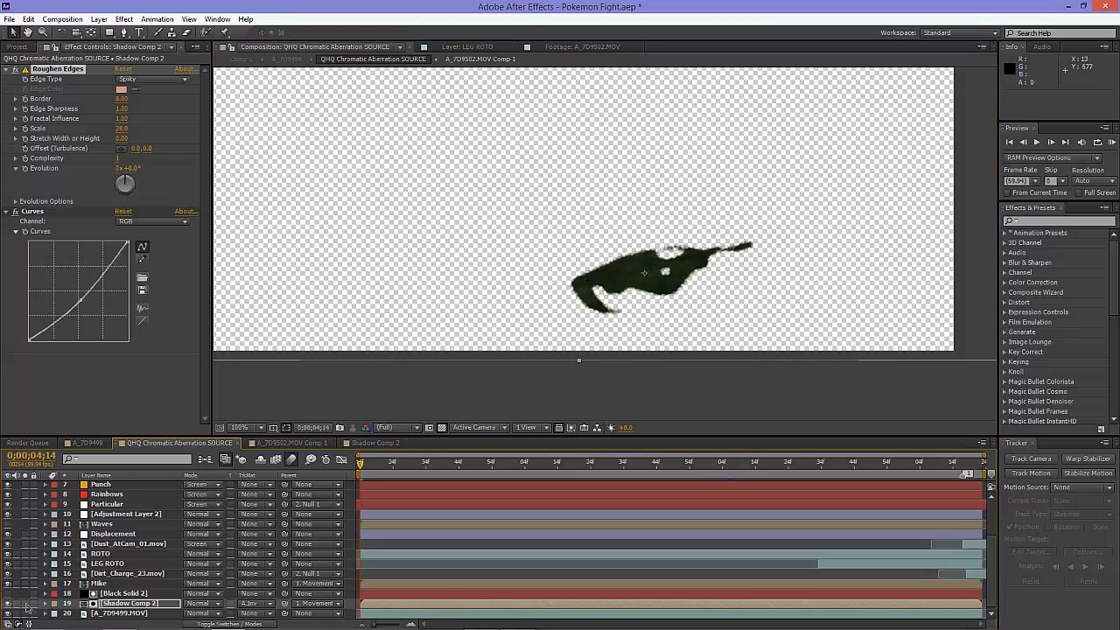
{"action": "left_click", "coordinate": [544, 465]}
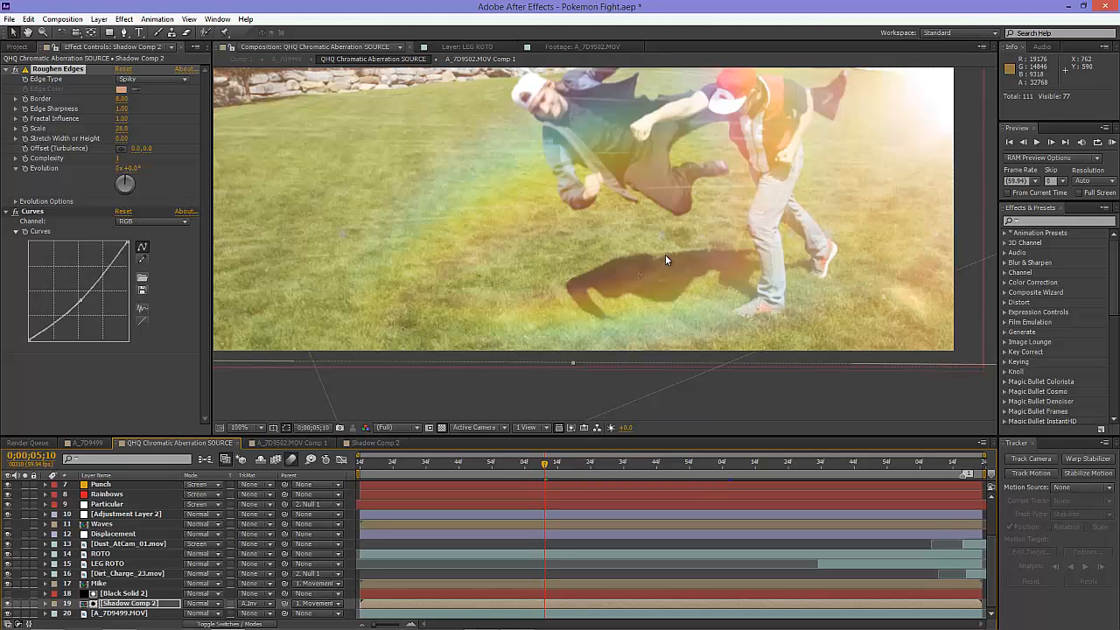
{"action": "scroll", "coordinate": [680, 271], "scroll_direction": "up", "scroll_amount": 2}
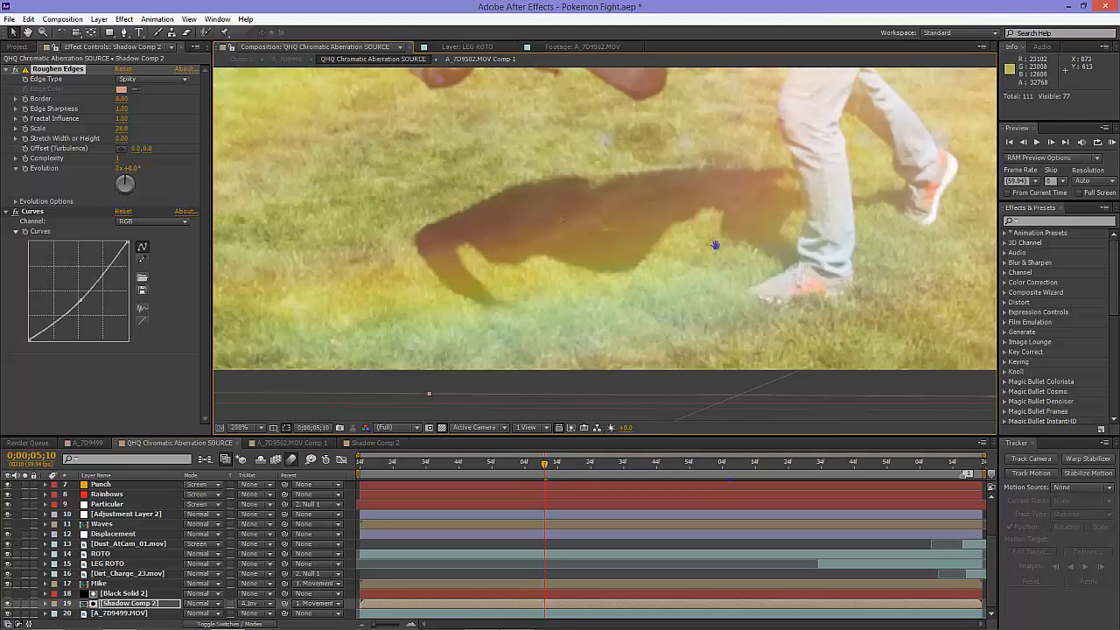
{"action": "left_click_drag", "start_coordinate": [717, 245], "coordinate": [630, 275]}
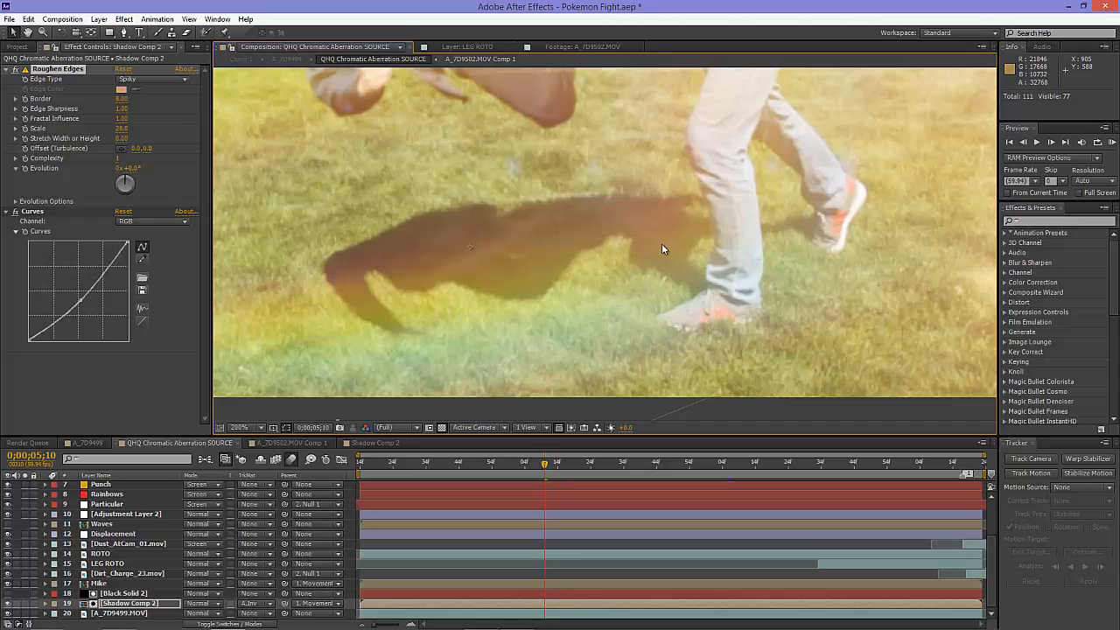
- Switch Shadow Comp 2's Roughen Edges effect off and back on to compare the shadow's edge, then deselect the layer
{"action": "left_click", "coordinate": [15, 70]}
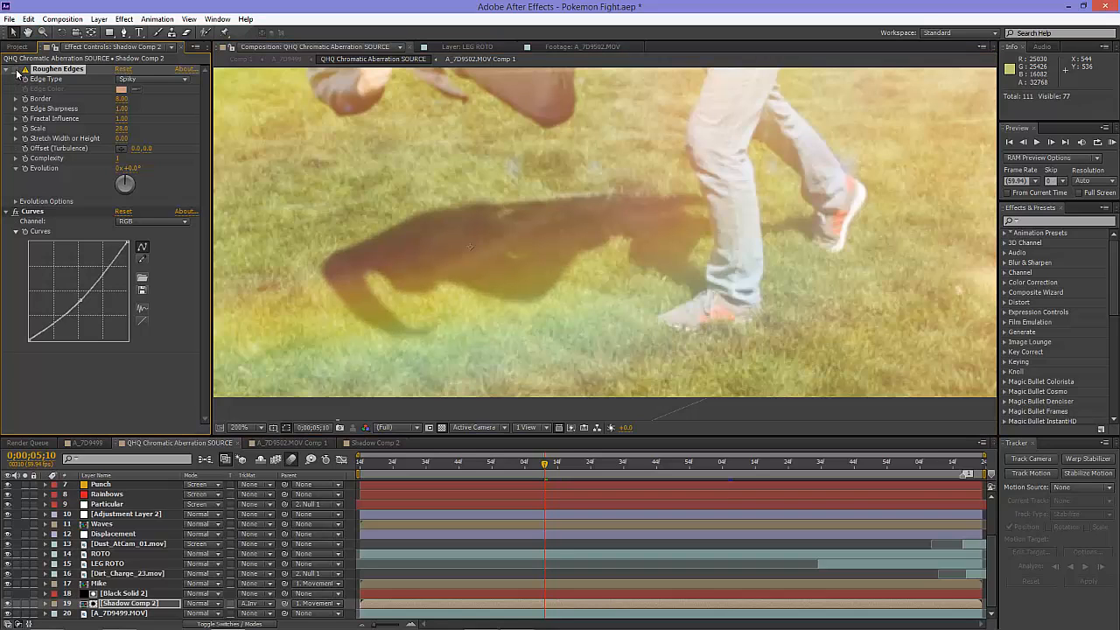
{"action": "left_click_drag", "start_coordinate": [438, 272], "coordinate": [572, 275]}
{"action": "scroll", "coordinate": [488, 255], "scroll_direction": "down", "scroll_amount": 2}
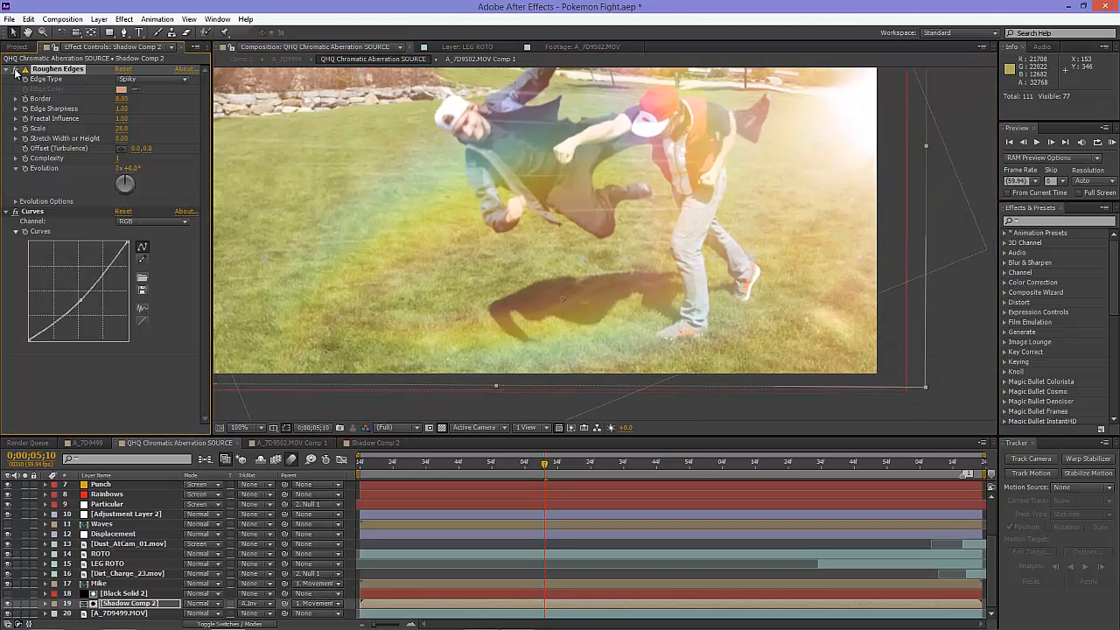
{"action": "mouse_move", "coordinate": [705, 276]}
{"action": "left_mouse_down"}
{"action": "mouse_move", "coordinate": [670, 307]}
{"action": "mouse_move", "coordinate": [692, 265]}
{"action": "left_mouse_up"}
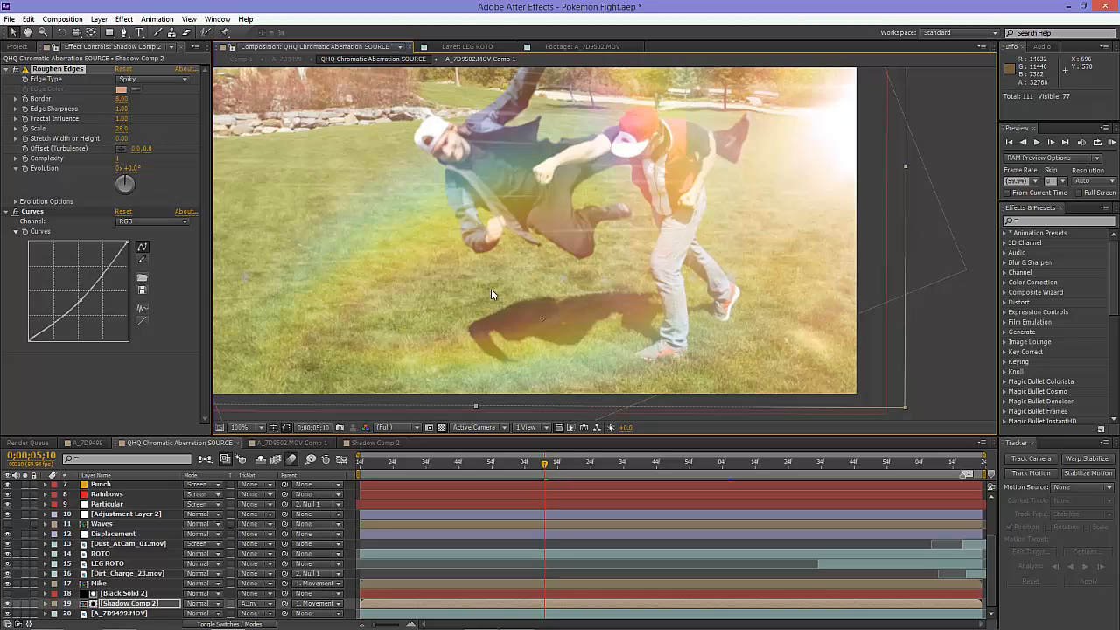
{"action": "left_click_drag", "start_coordinate": [491, 289], "coordinate": [559, 311]}
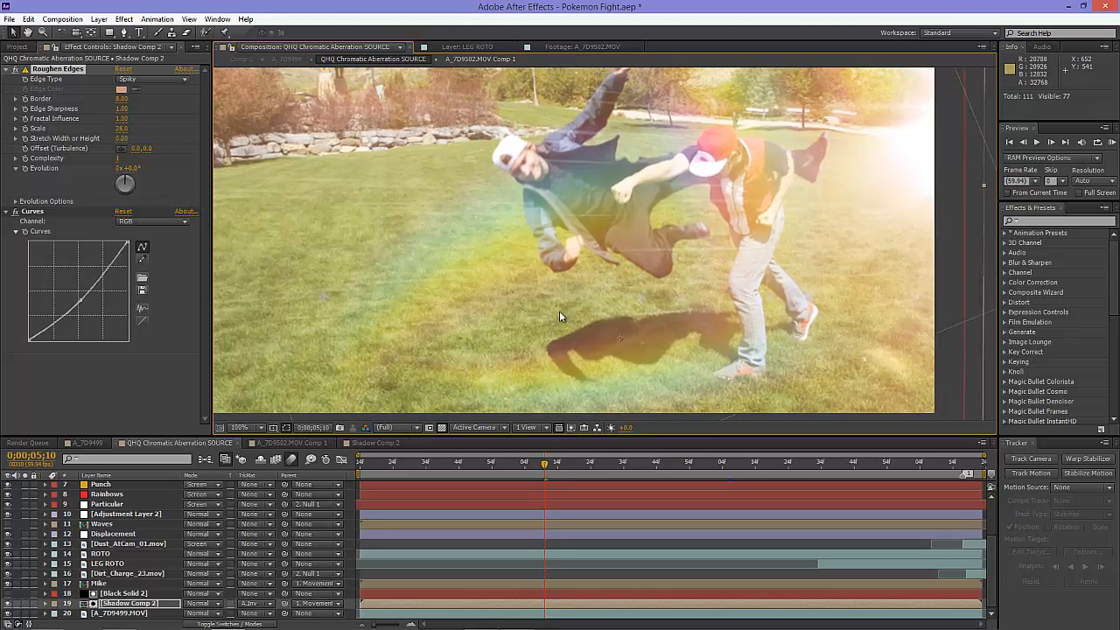
{"action": "left_click", "coordinate": [38, 591]}
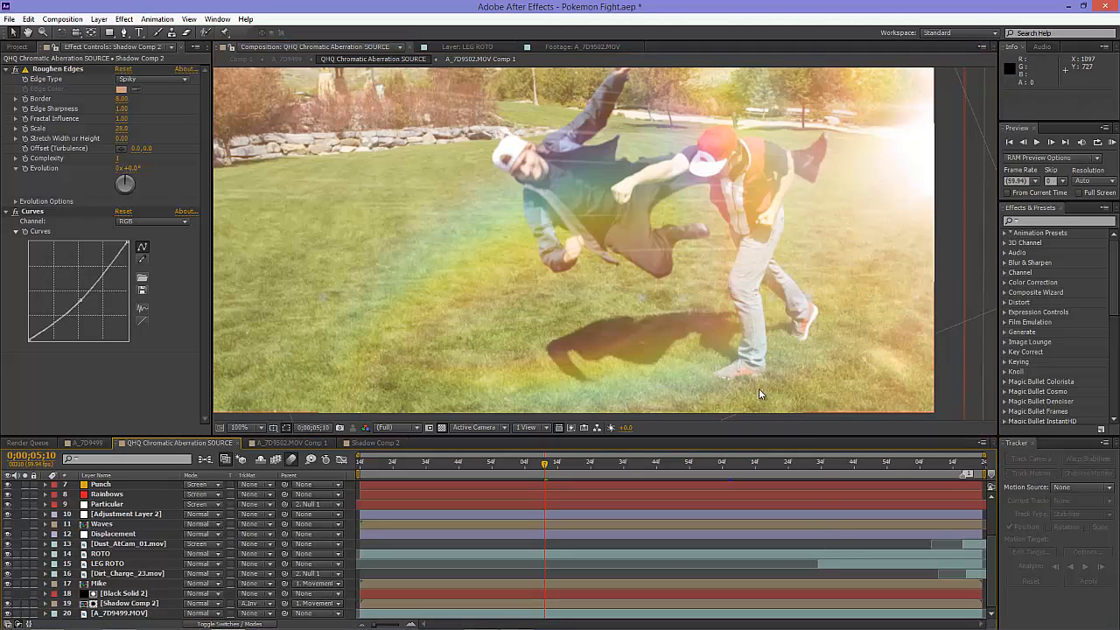
{"action": "left_click_drag", "start_coordinate": [664, 183], "coordinate": [654, 210]}
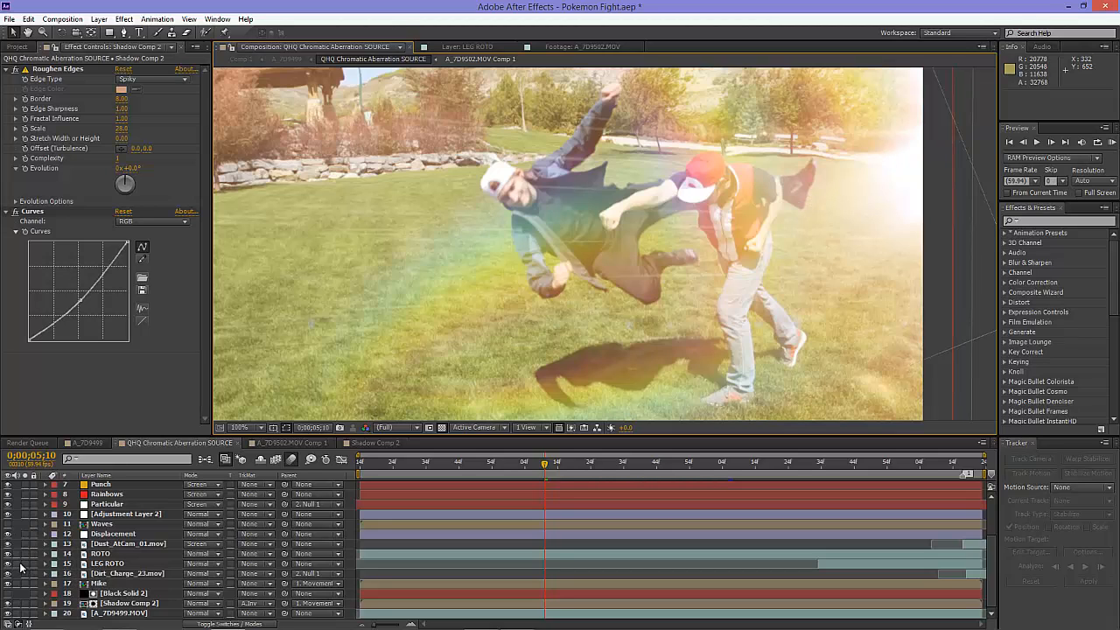
- Solo the ROTO layer and step through the punching man's cutout up to 0;00;07;05
{"action": "left_click", "coordinate": [25, 553]}
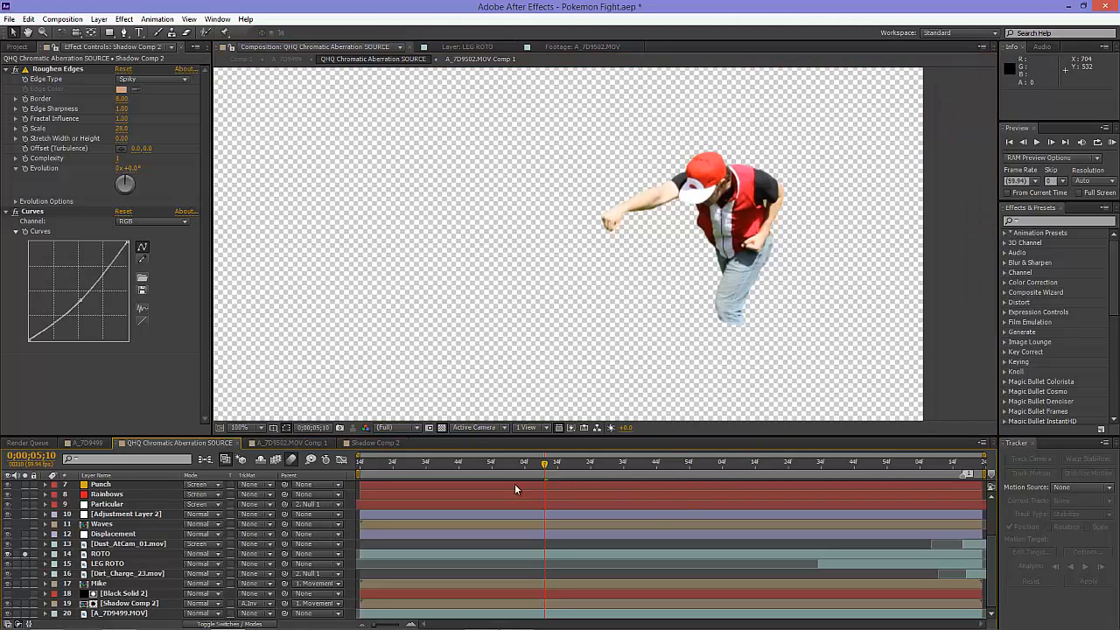
{"action": "left_click_drag", "start_coordinate": [544, 470], "coordinate": [446, 471]}
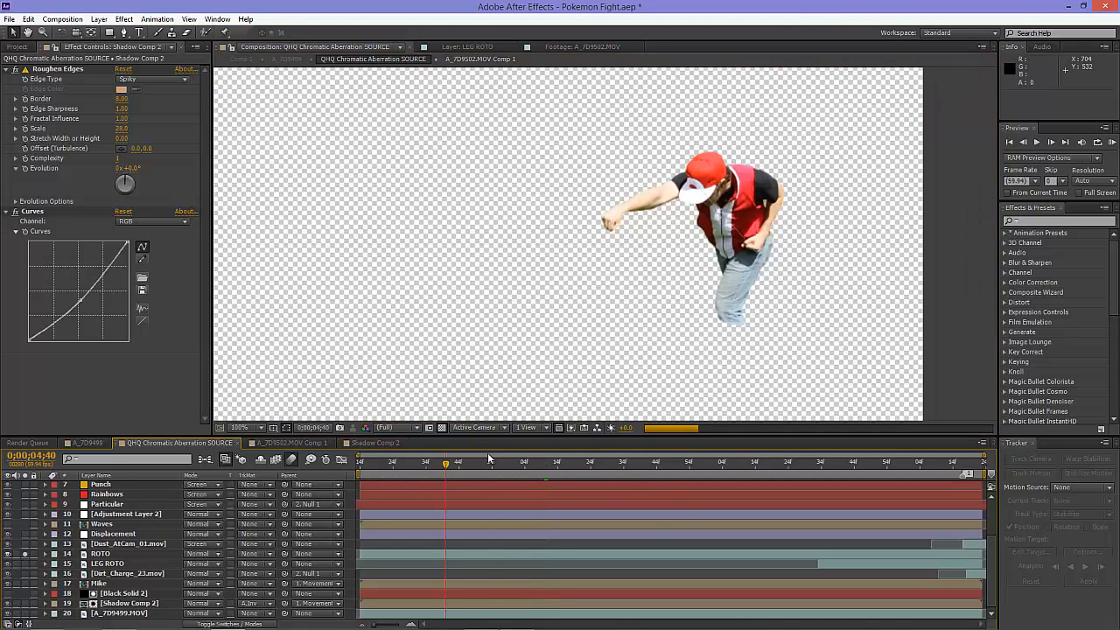
{"action": "left_click", "coordinate": [621, 464]}
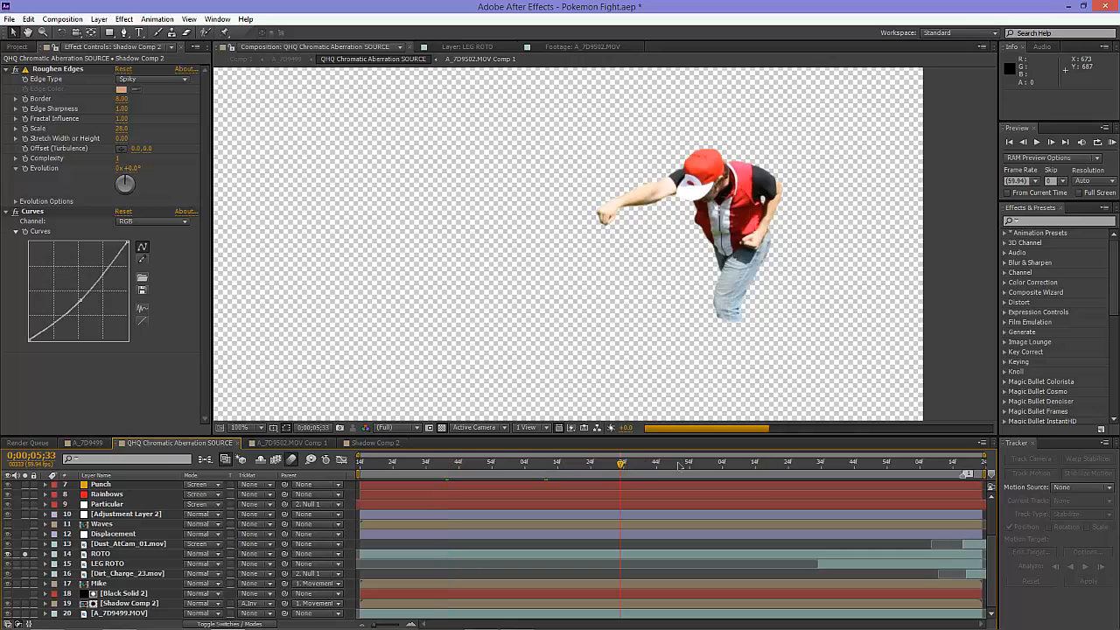
{"action": "left_click", "coordinate": [855, 464]}
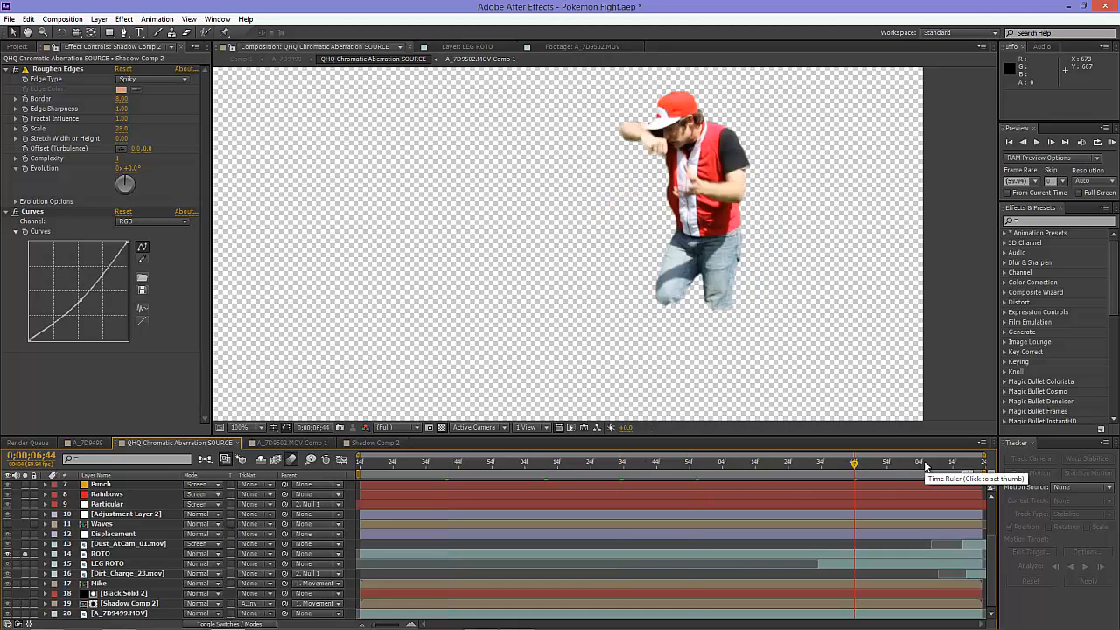
{"action": "left_click", "coordinate": [923, 461]}
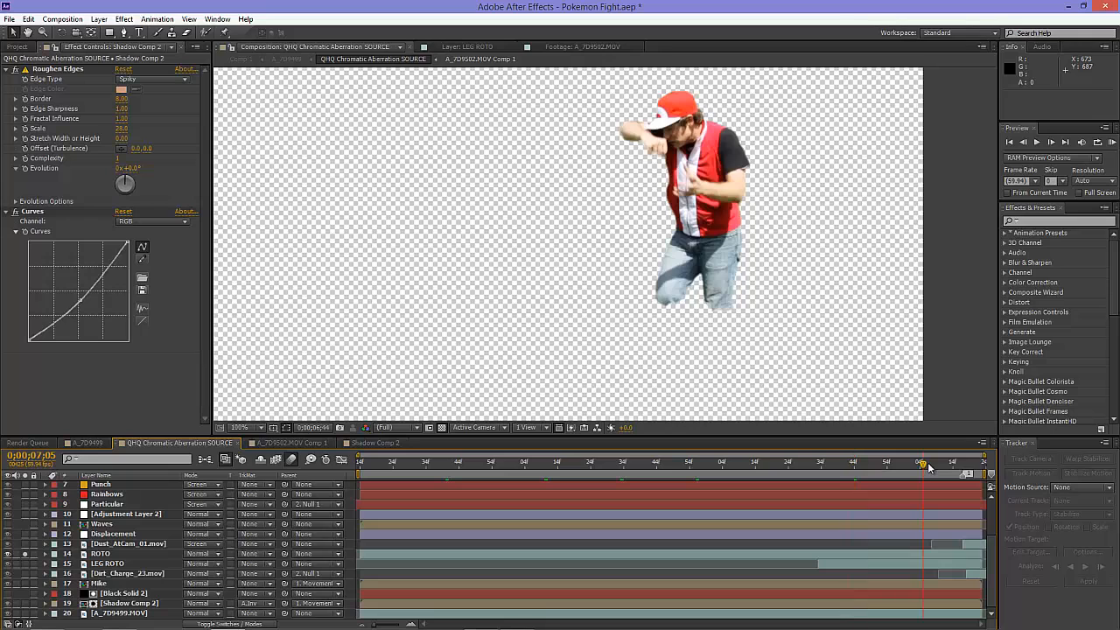
- Display the ROTO layer's Roto Brush settings, unsolo the layer and examine how its cutout overlaps the airborne man
{"action": "left_click", "coordinate": [102, 554]}
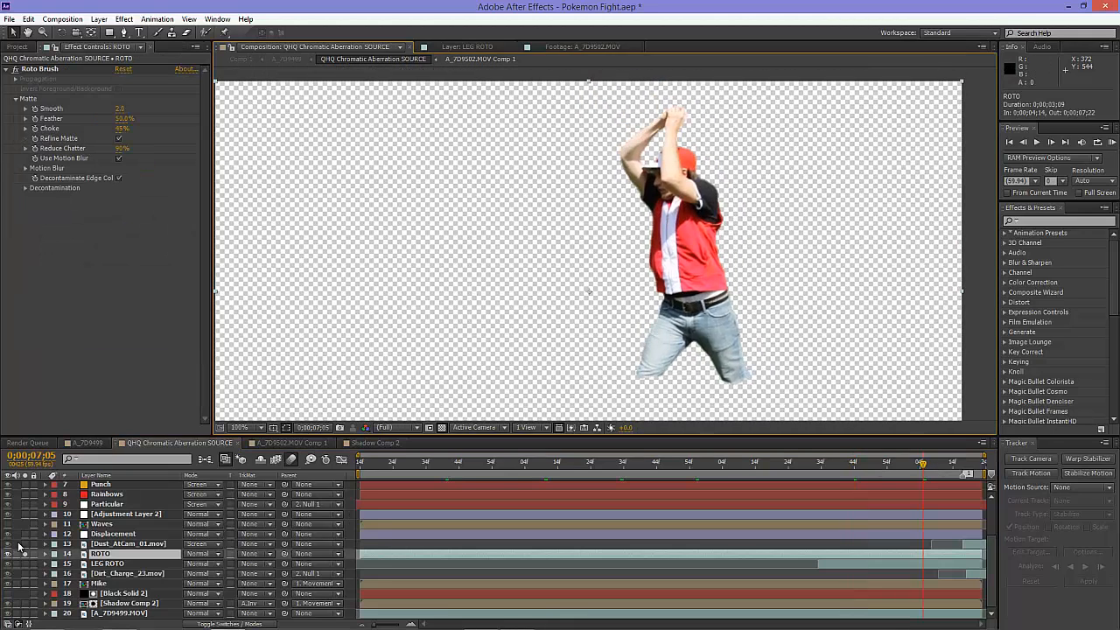
{"action": "left_click", "coordinate": [25, 555]}
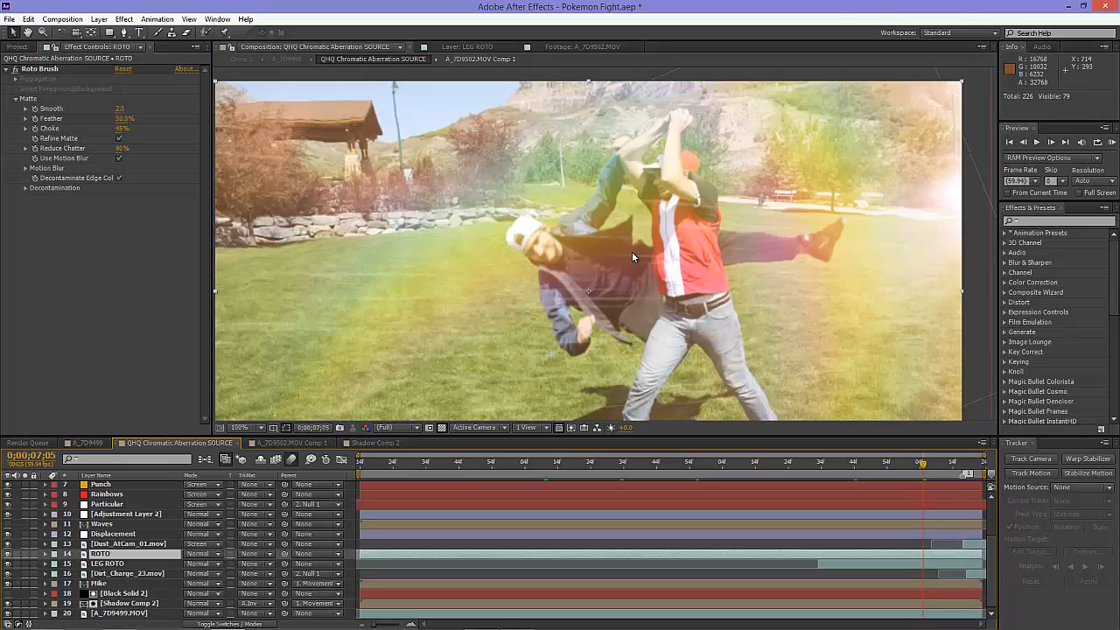
{"action": "left_click_drag", "start_coordinate": [791, 382], "coordinate": [766, 324]}
{"action": "mouse_move", "coordinate": [667, 212]}
{"action": "left_mouse_down"}
{"action": "mouse_move", "coordinate": [740, 331]}
{"action": "mouse_move", "coordinate": [663, 205]}
{"action": "left_mouse_up"}
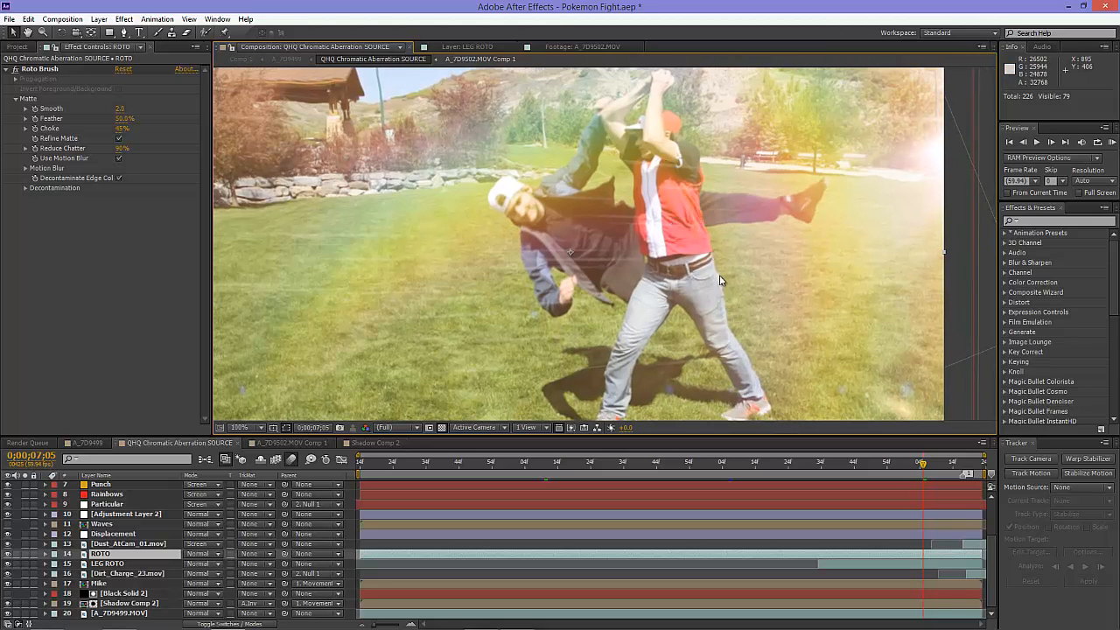
{"action": "left_click_drag", "start_coordinate": [629, 169], "coordinate": [586, 205]}
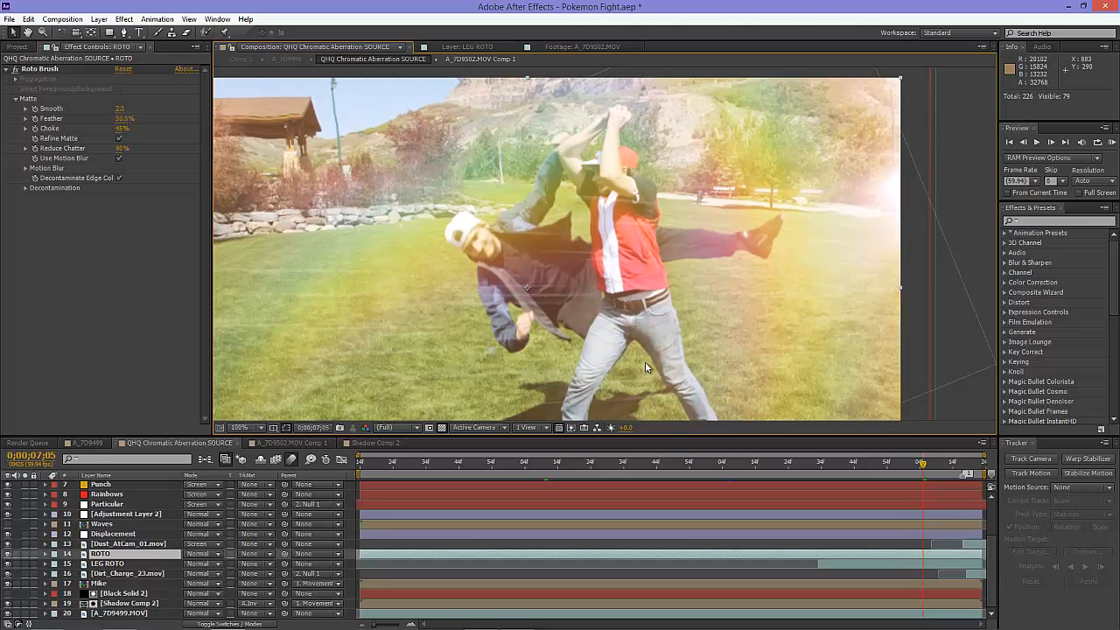
{"action": "left_click_drag", "start_coordinate": [733, 312], "coordinate": [727, 307]}
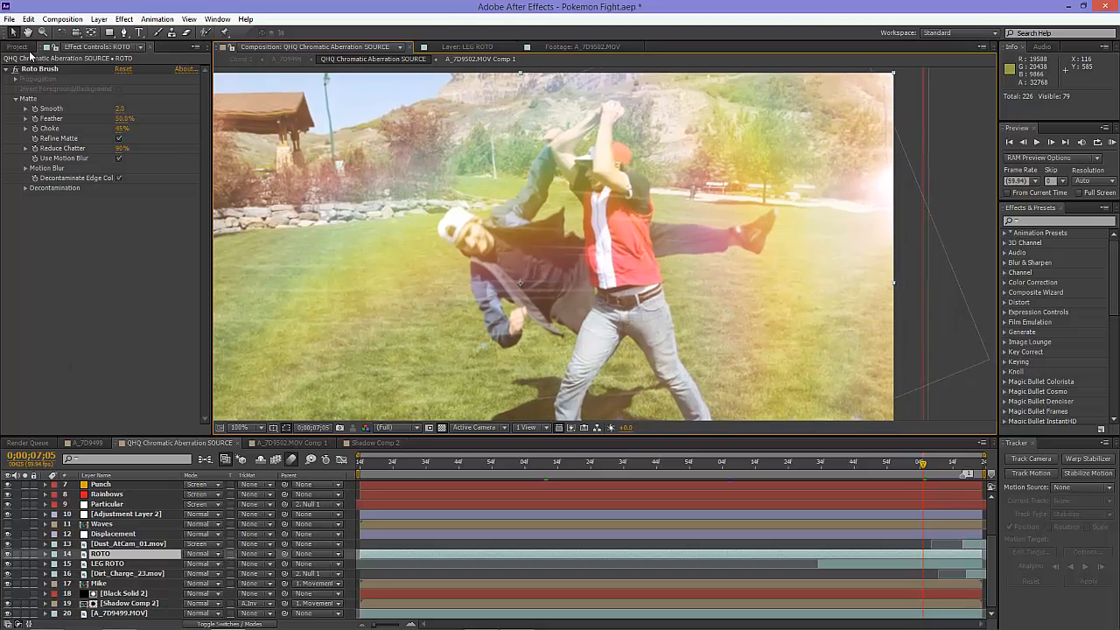
{"action": "left_click_drag", "start_coordinate": [707, 279], "coordinate": [726, 237]}
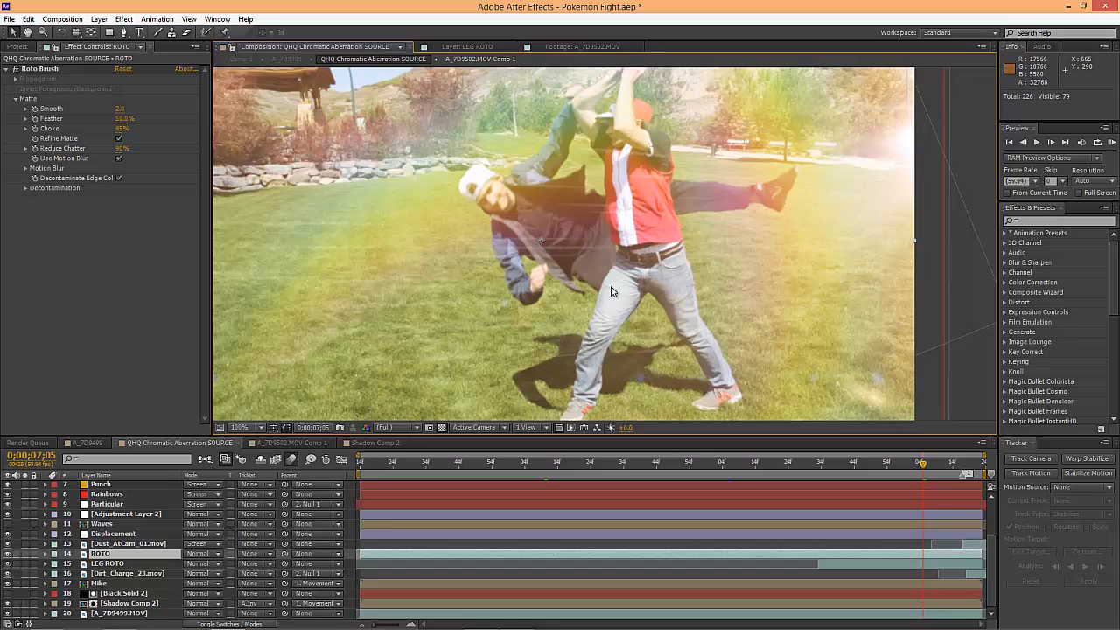
{"action": "left_click_drag", "start_coordinate": [614, 287], "coordinate": [616, 285]}
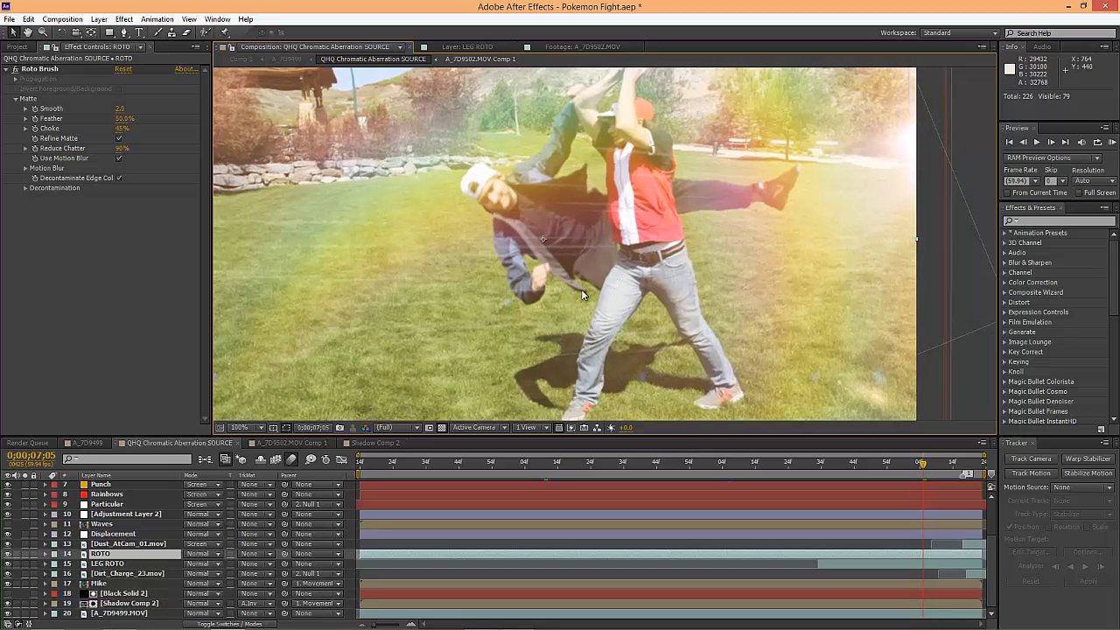
{"action": "left_click", "coordinate": [18, 547]}
{"action": "left_click_drag", "start_coordinate": [533, 294], "coordinate": [544, 280]}
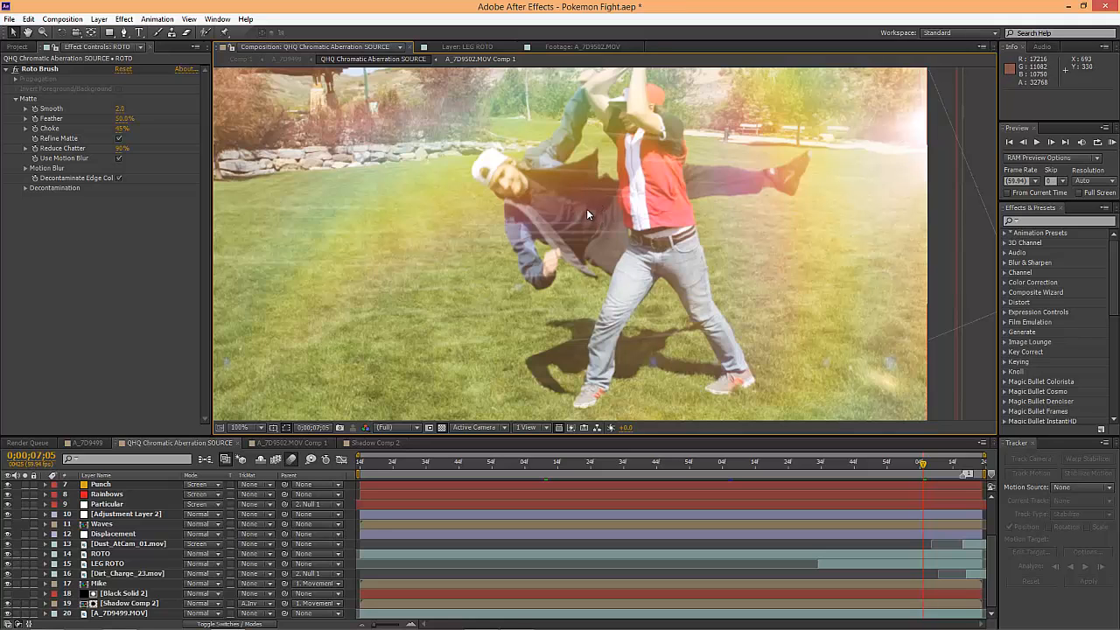
- Compare the ROTO layer's overlap with the airborne man at 0;00;05;38 and at 0;00;07;12, leaving the layer deselected
{"action": "left_click_drag", "start_coordinate": [701, 180], "coordinate": [730, 155]}
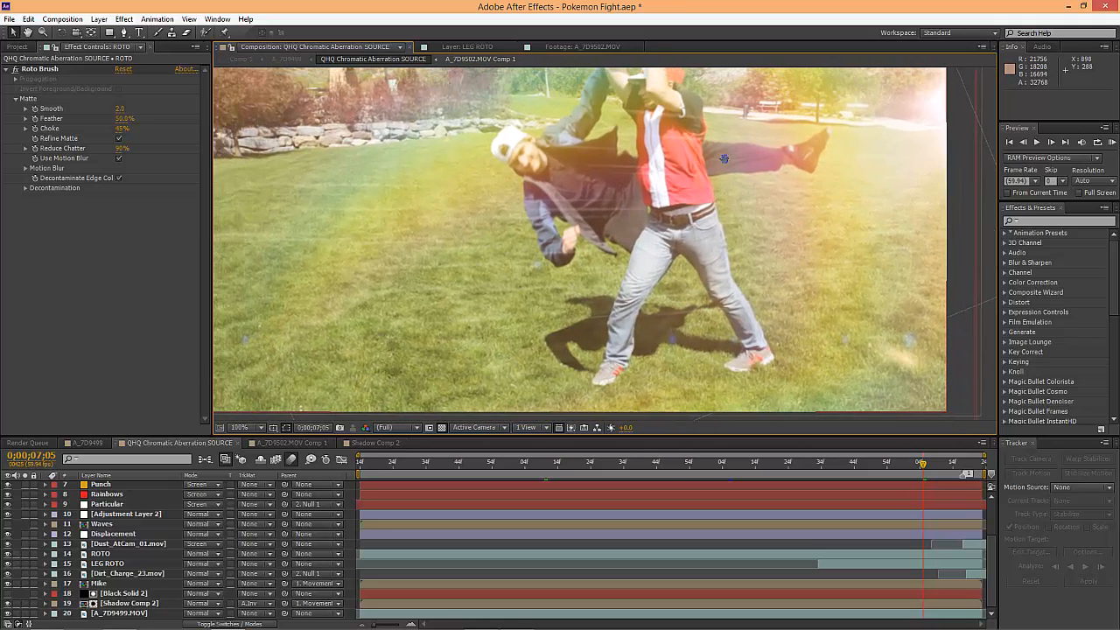
{"action": "left_click", "coordinate": [102, 554]}
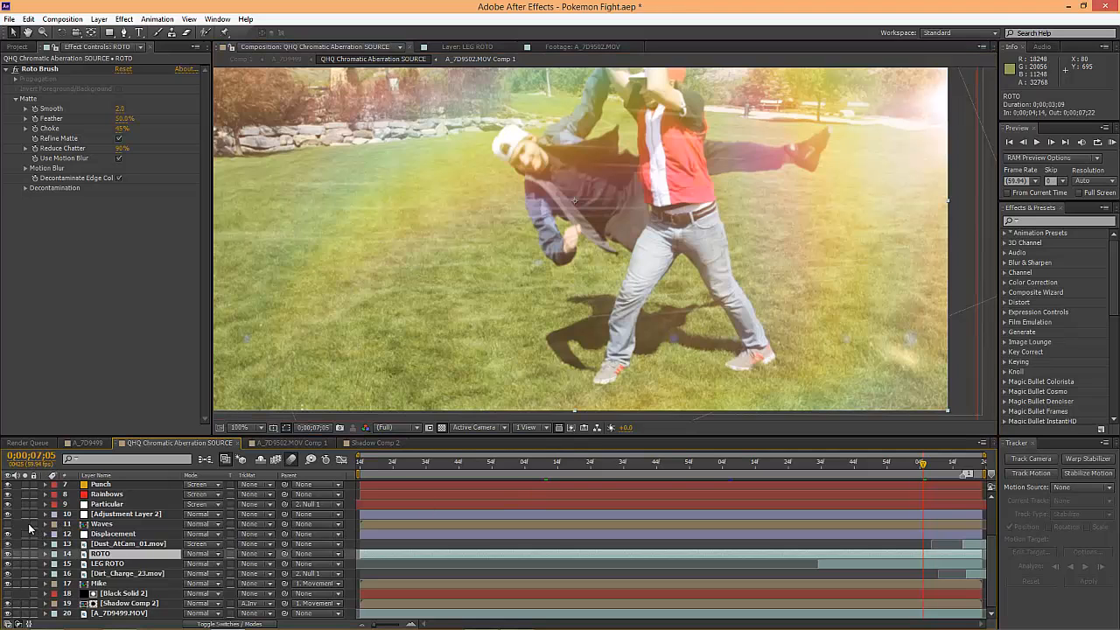
{"action": "key", "text": "F2"}
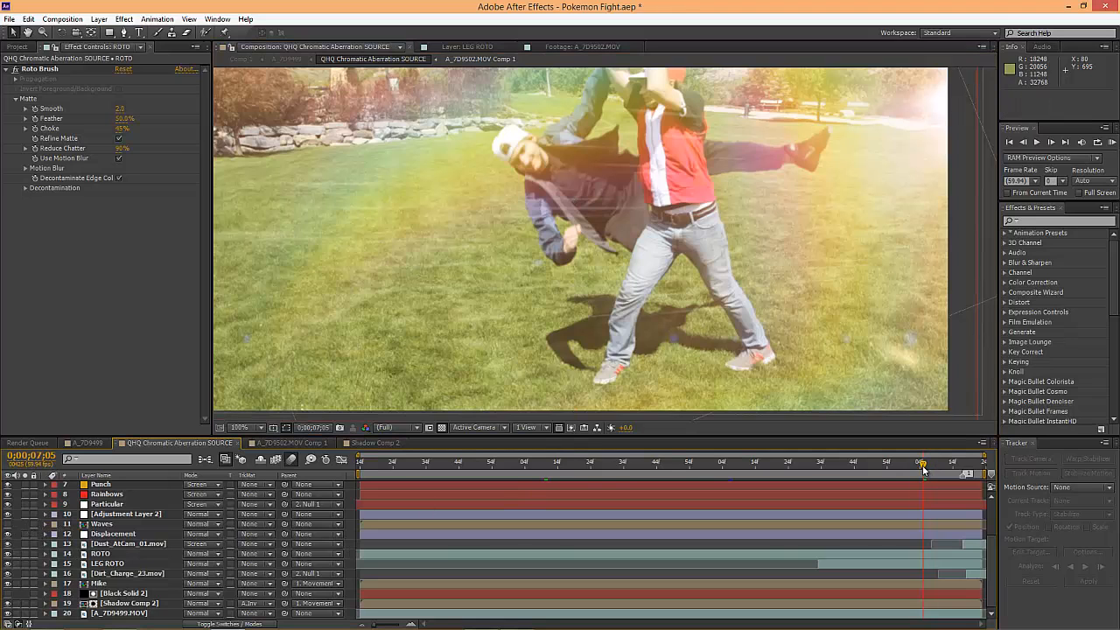
{"action": "left_click_drag", "start_coordinate": [922, 470], "coordinate": [620, 472]}
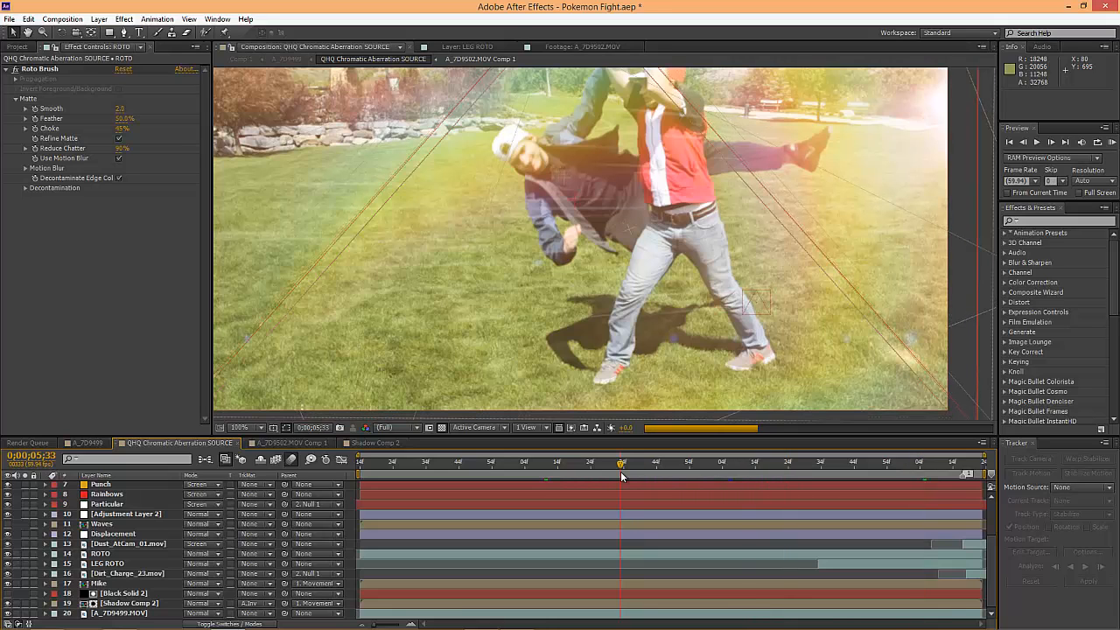
{"action": "left_click", "coordinate": [635, 476]}
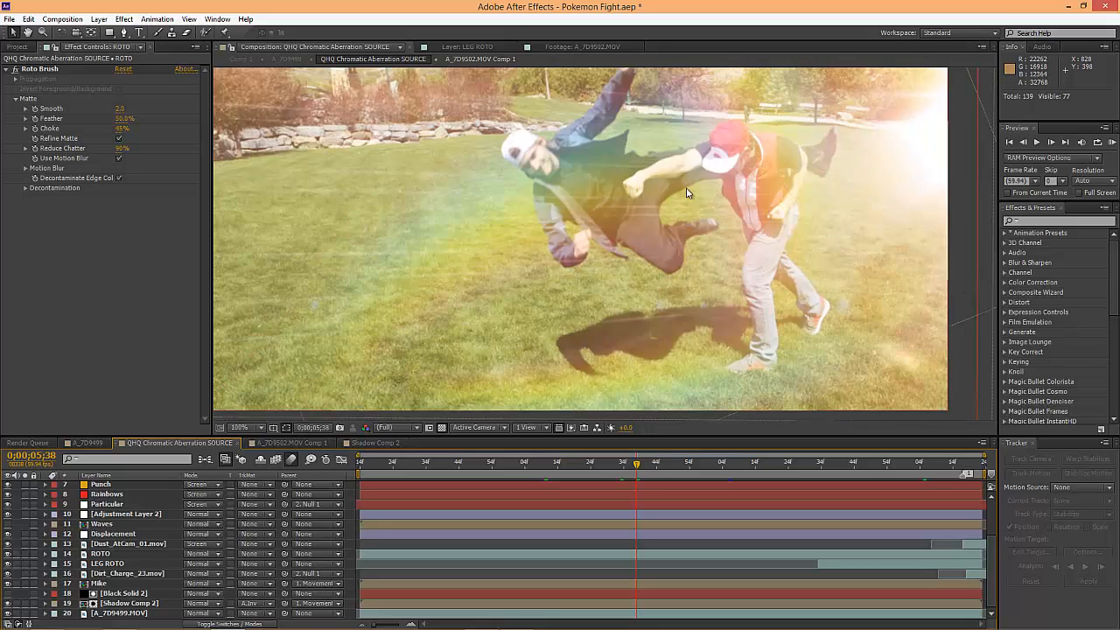
{"action": "left_click", "coordinate": [948, 466]}
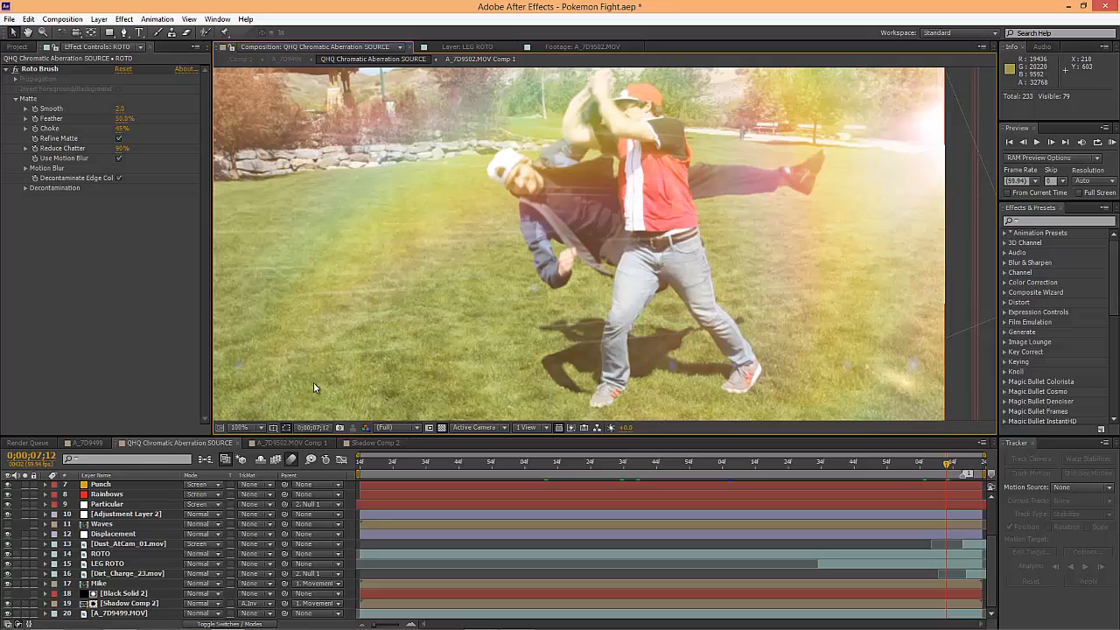
- Fit the whole frame in view, solo the Flare 2 layer to examine it alone, and unsolo it
{"action": "scroll", "coordinate": [155, 530], "scroll_direction": "up", "scroll_amount": 3}
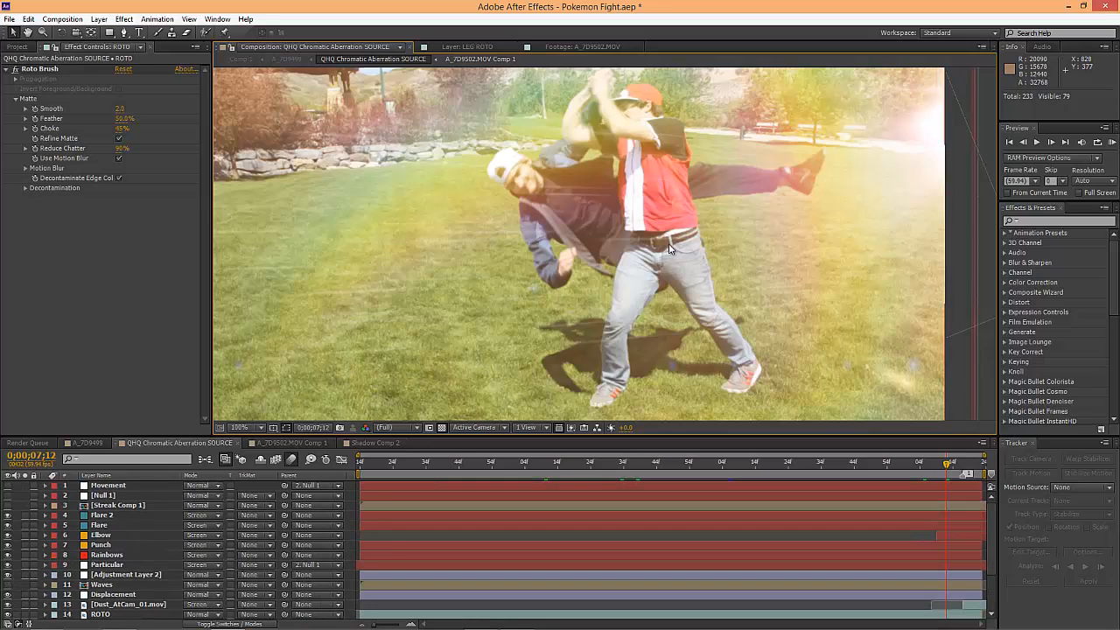
{"action": "scroll", "coordinate": [565, 332], "scroll_direction": "down", "scroll_amount": 4}
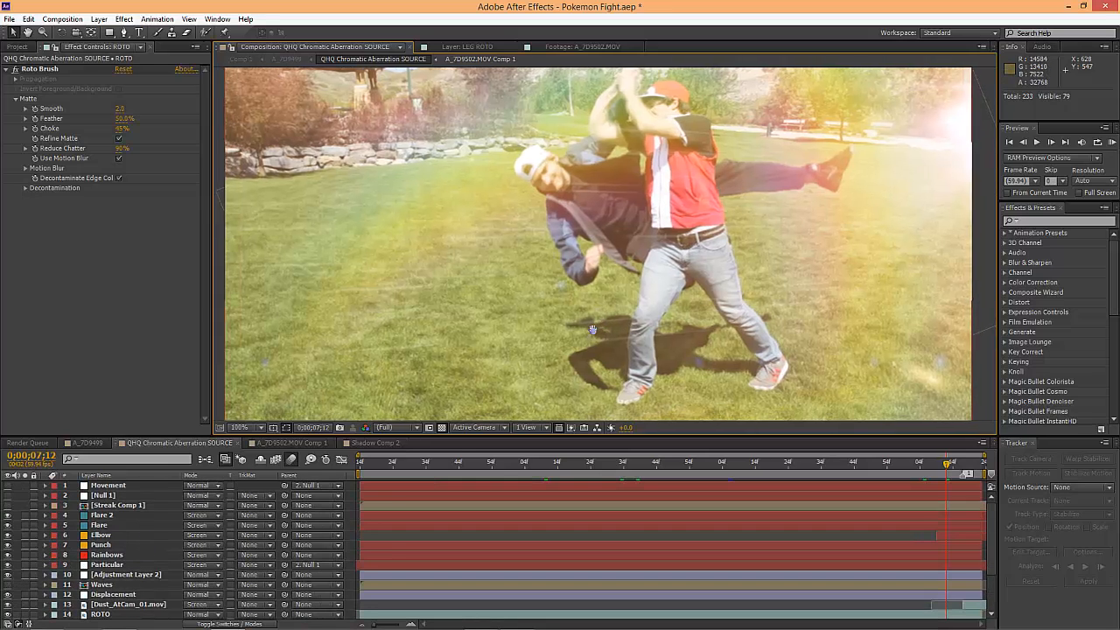
{"action": "scroll", "coordinate": [640, 300], "scroll_direction": "up", "scroll_amount": 2}
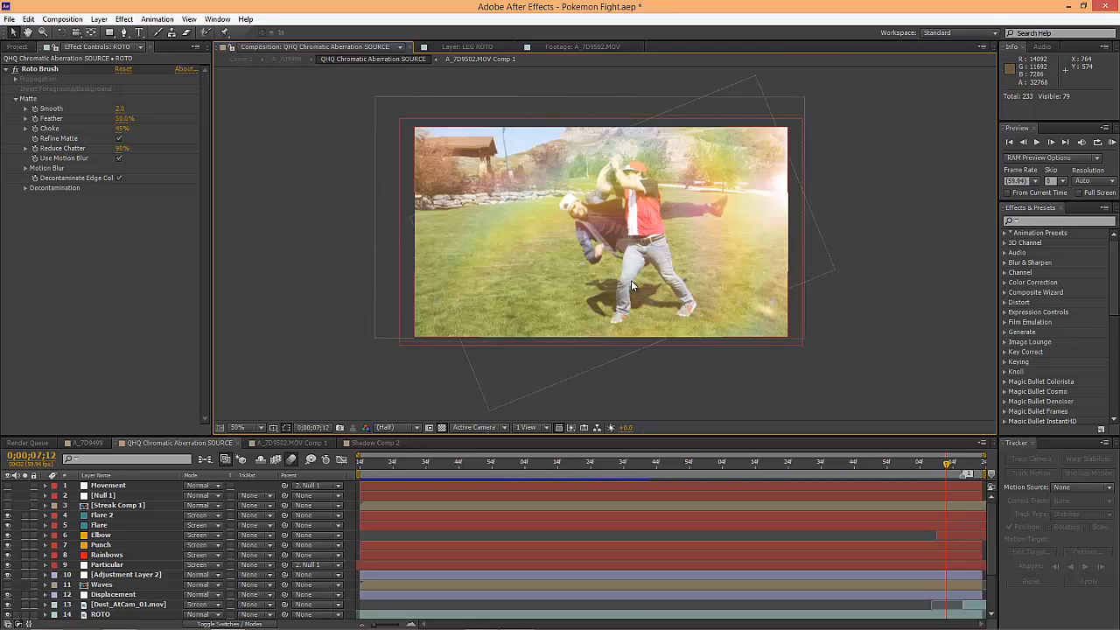
{"action": "left_click", "coordinate": [26, 516]}
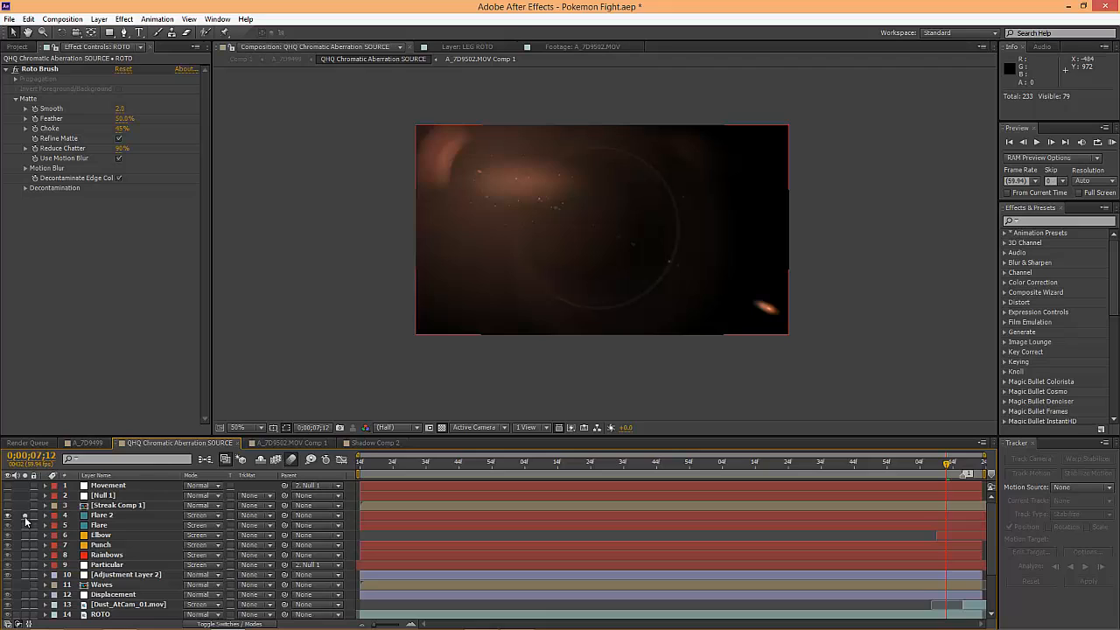
{"action": "left_click", "coordinate": [25, 516]}
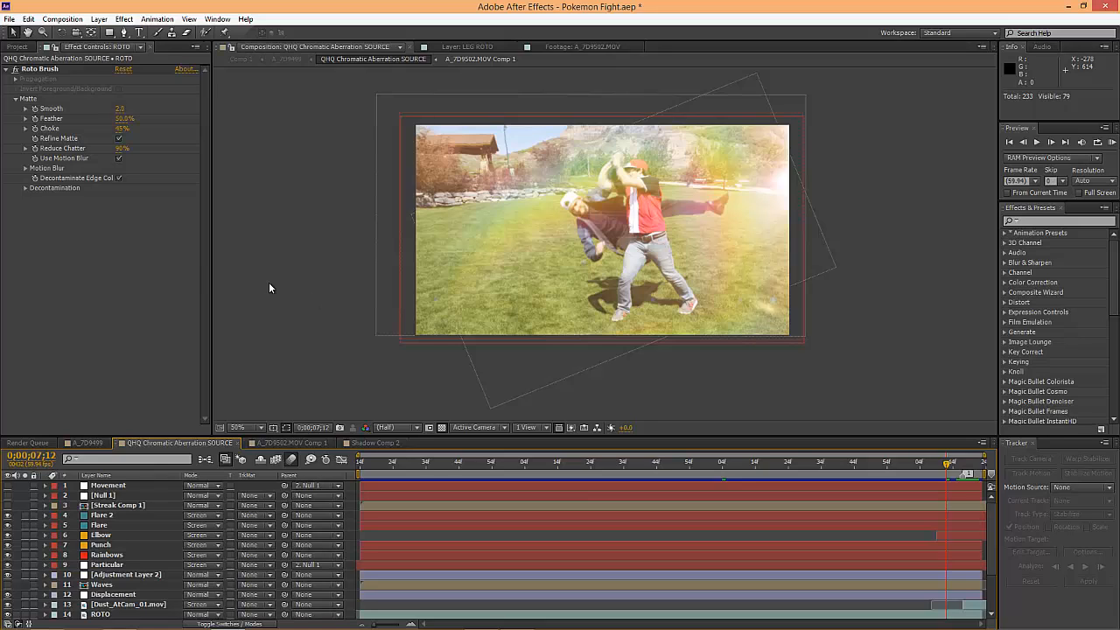
- Solo the Flare layer, display its Optical Flares settings, and unsolo it
{"action": "left_click", "coordinate": [24, 525]}
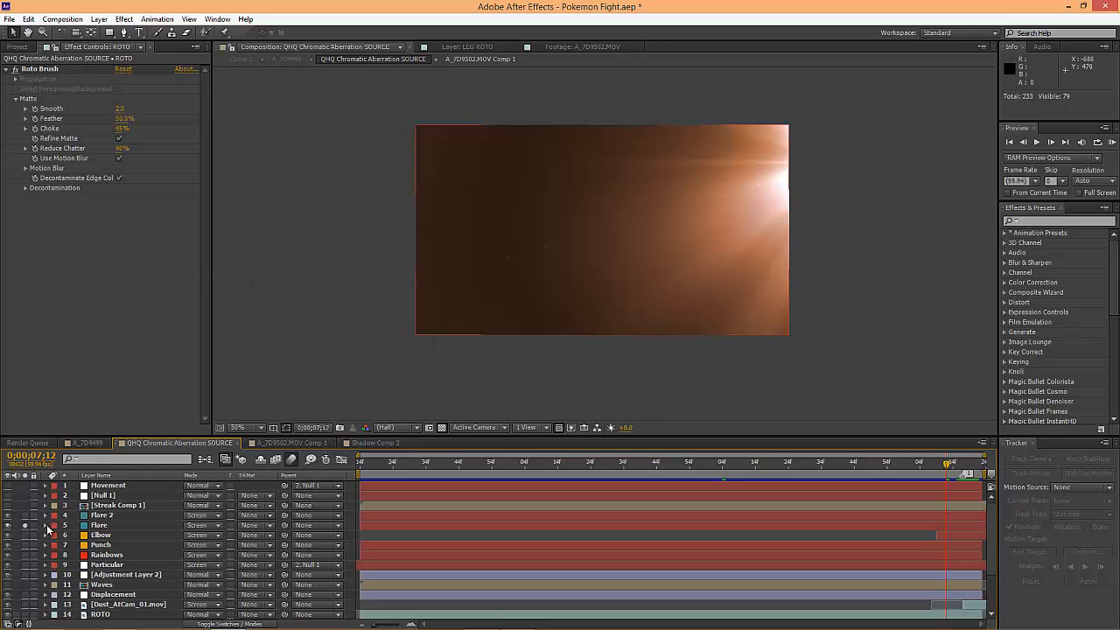
{"action": "left_click", "coordinate": [107, 525]}
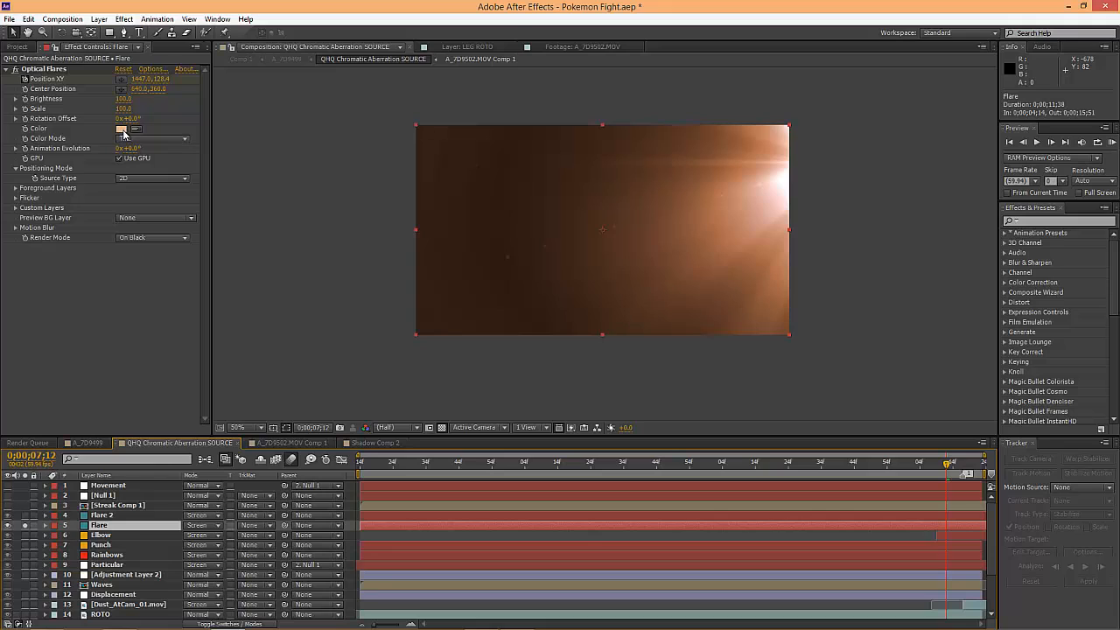
{"action": "left_click", "coordinate": [26, 526]}
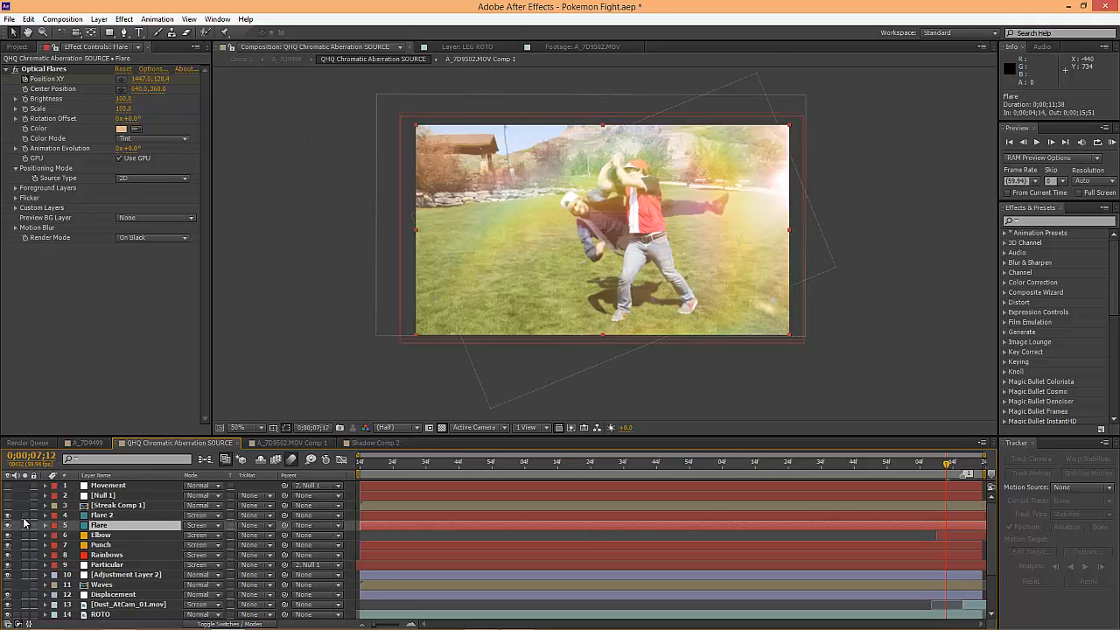
- Solo Flare and Flare 2 together to examine their combined light, and unsolo both layers
{"action": "left_click", "coordinate": [24, 516]}
{"action": "left_click", "coordinate": [25, 516]}
{"action": "left_click", "coordinate": [24, 524]}
{"action": "left_click", "coordinate": [25, 515]}
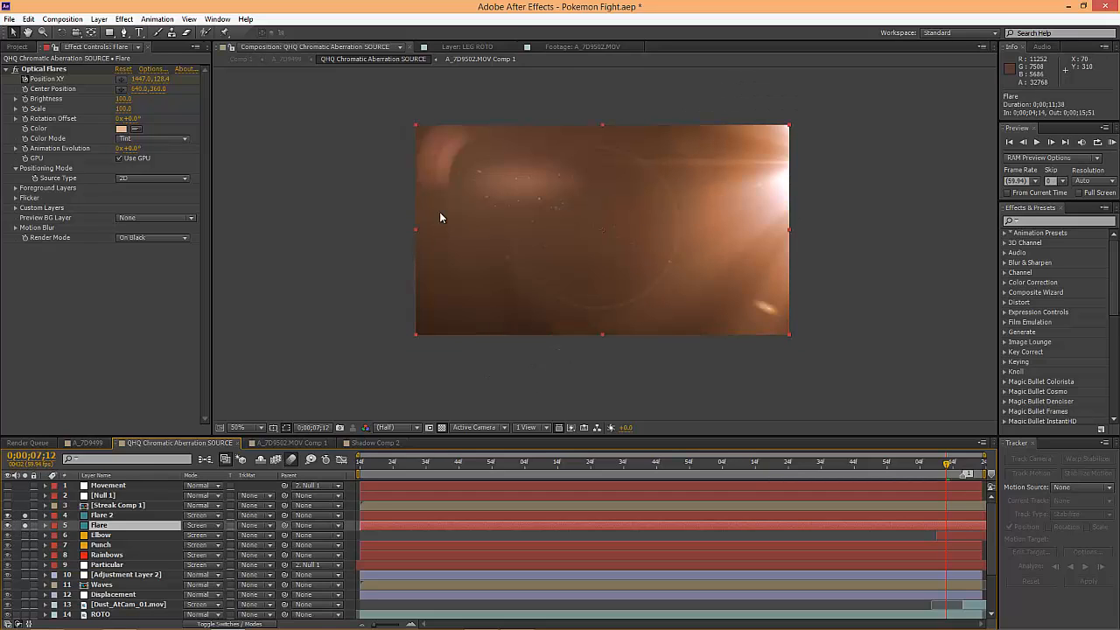
{"action": "left_click", "coordinate": [24, 516]}
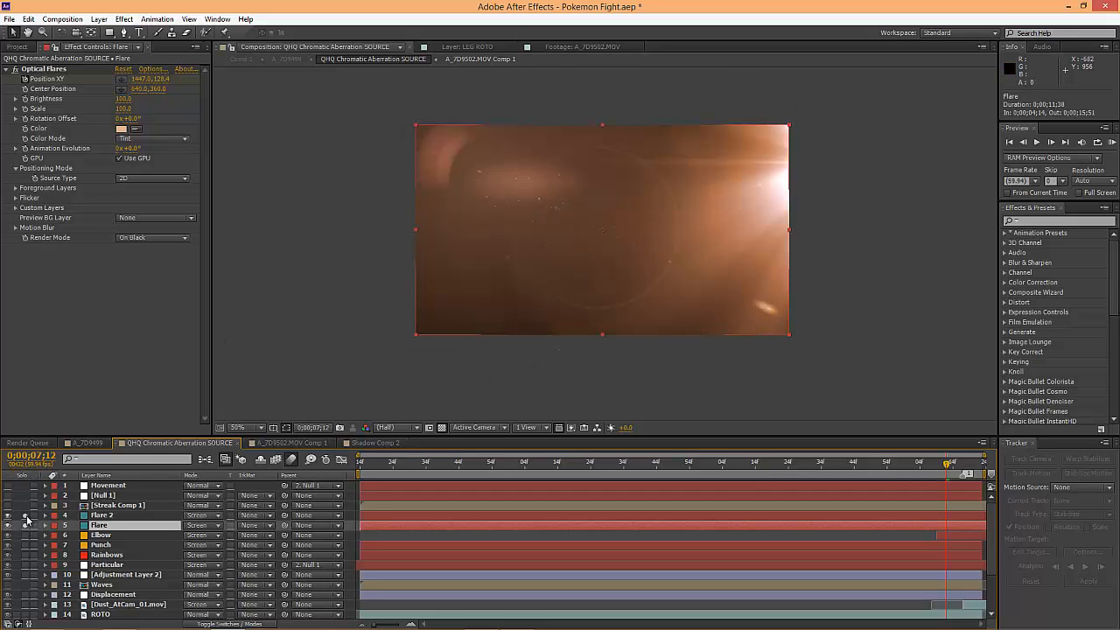
{"action": "left_click", "coordinate": [25, 525]}
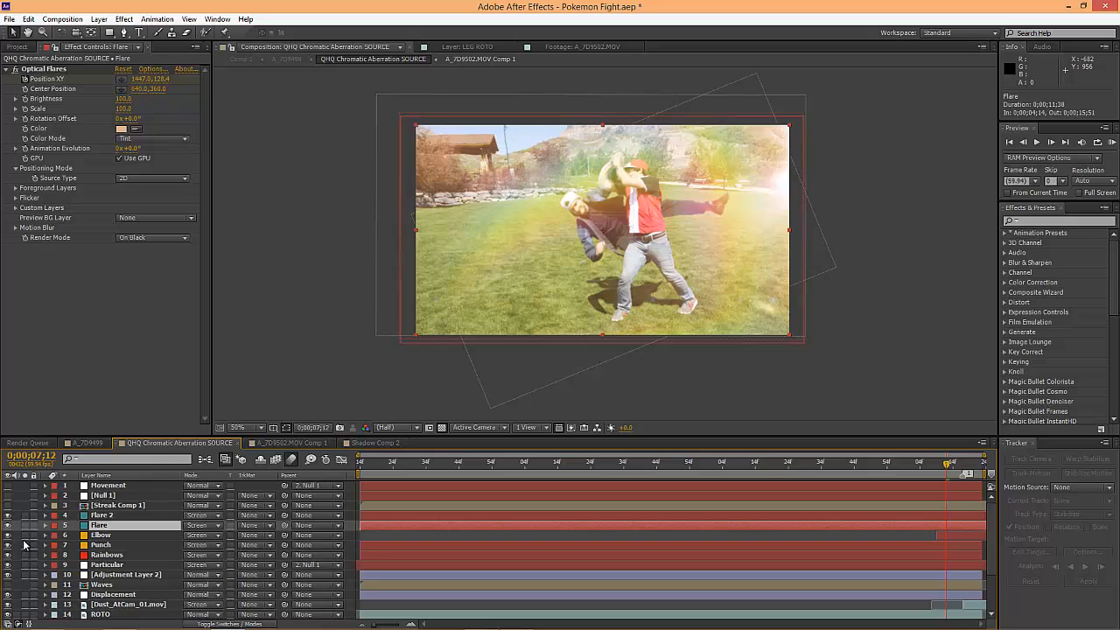
- Solo and unsolo the Elbow and Punch layers one after the other to check each on its own
{"action": "left_click", "coordinate": [25, 535]}
{"action": "left_click", "coordinate": [25, 536]}
{"action": "left_click", "coordinate": [25, 545]}
{"action": "left_click", "coordinate": [25, 545]}
- Solo the Rainbows layer, go back to 0;00;04;14, and display its Optical Flares effect and control points
{"action": "left_click", "coordinate": [24, 556]}
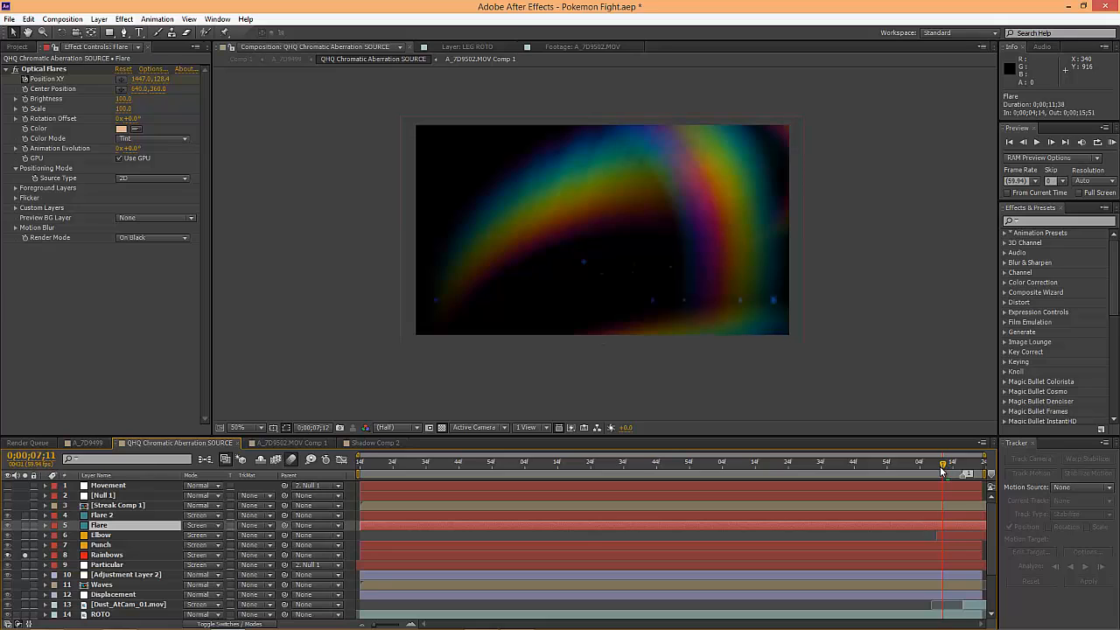
{"action": "left_click_drag", "start_coordinate": [948, 463], "coordinate": [340, 475]}
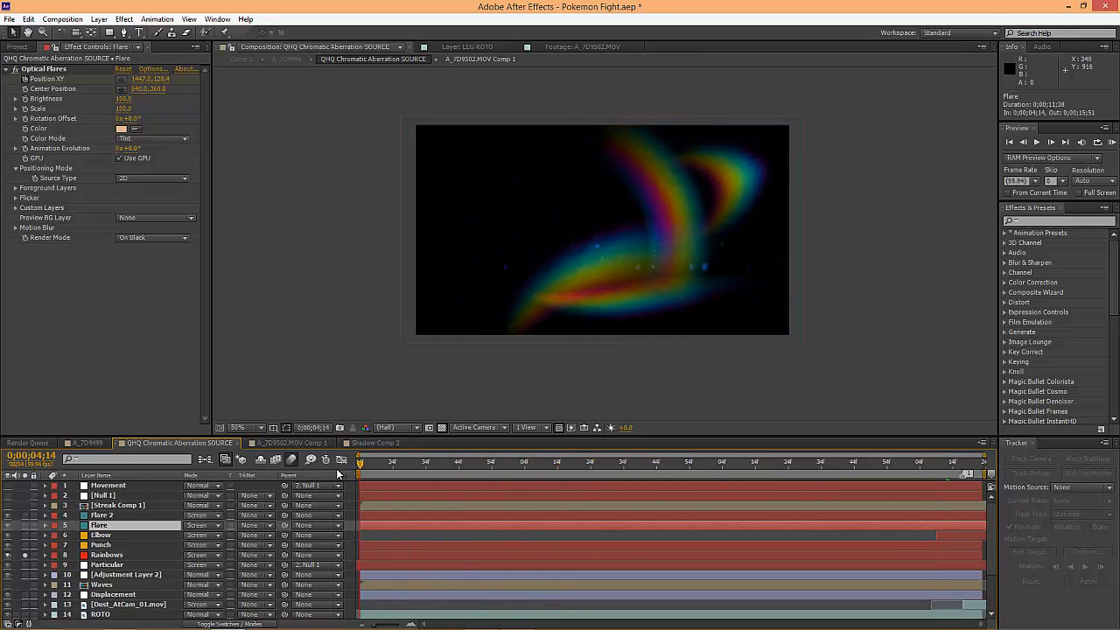
{"action": "left_click", "coordinate": [115, 554]}
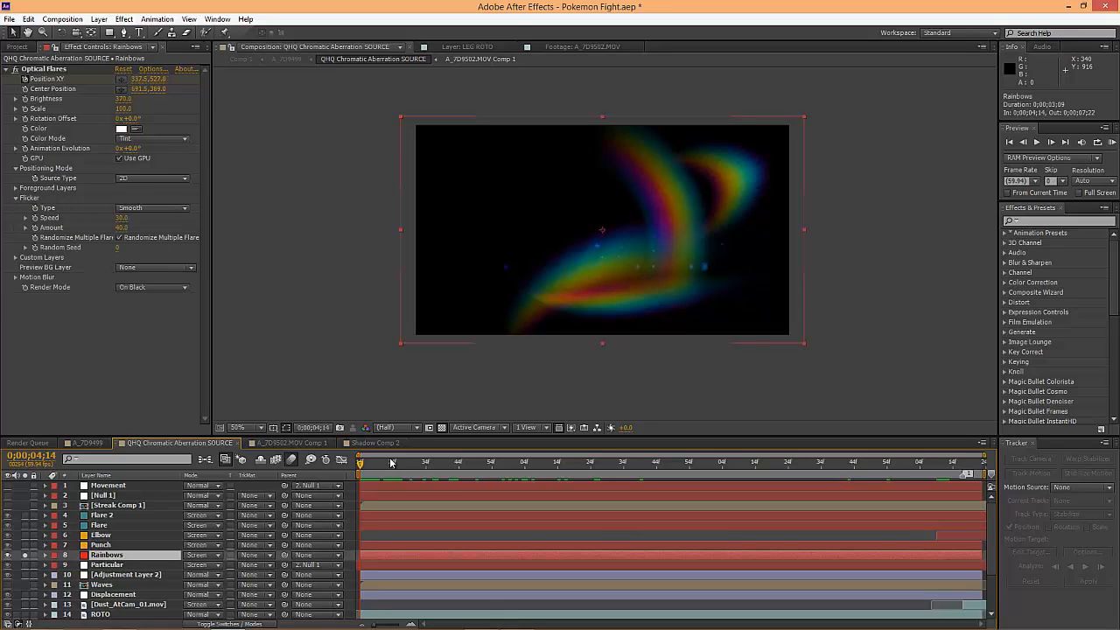
{"action": "left_click_drag", "start_coordinate": [361, 471], "coordinate": [349, 516]}
{"action": "left_click", "coordinate": [57, 77]}
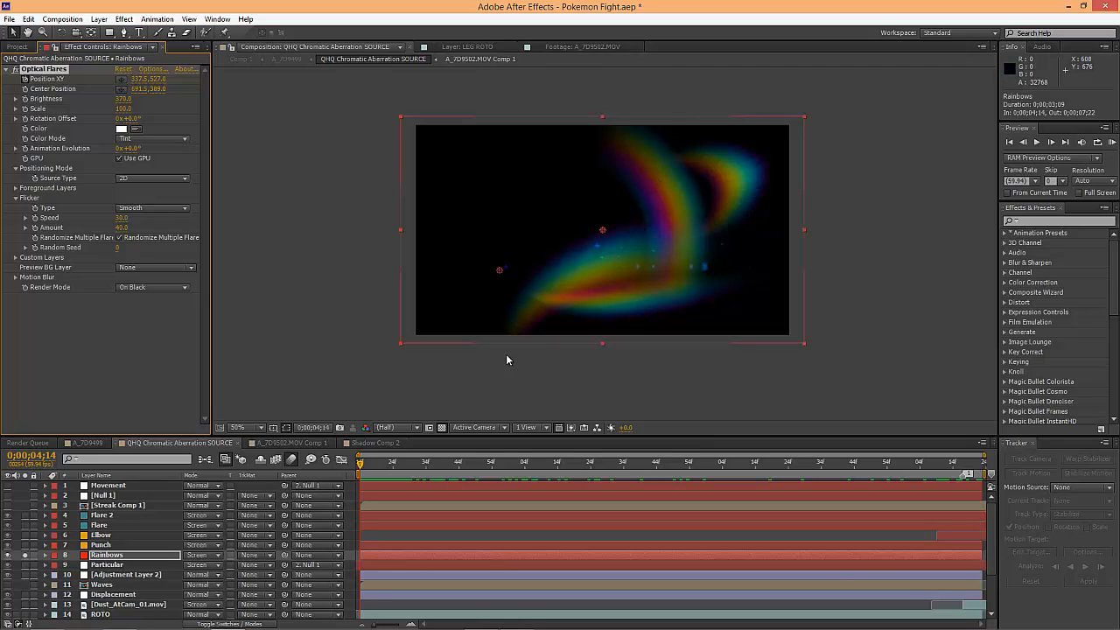
- Play and scrub the rainbow flare's motion forward to 0;00;06;22, and unsolo the Rainbows layer
{"action": "key", "text": "space"}
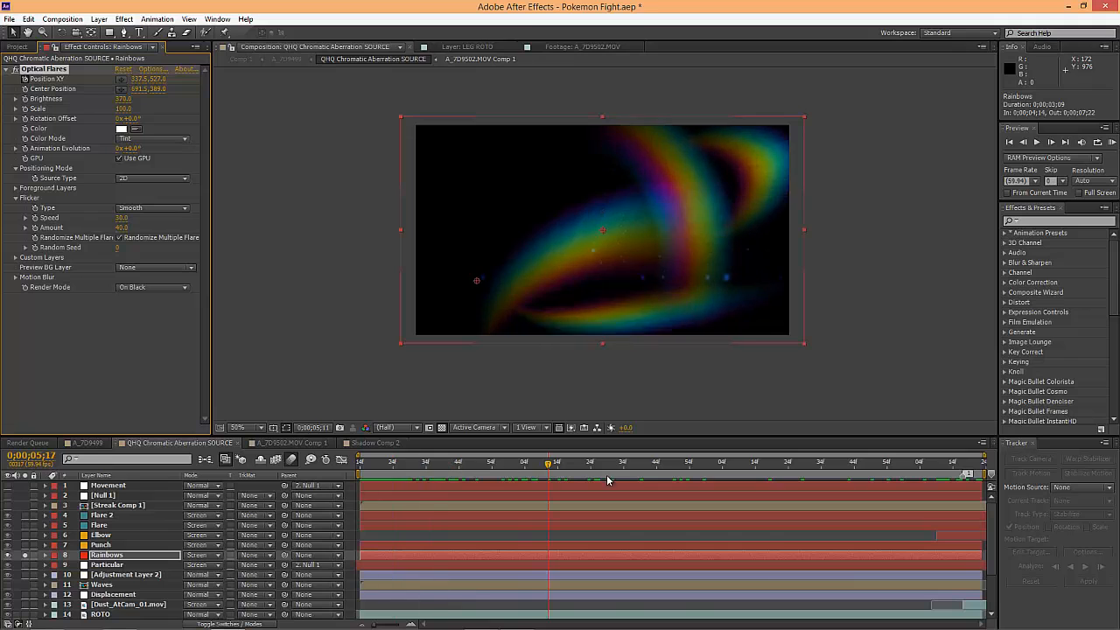
{"action": "left_click_drag", "start_coordinate": [602, 467], "coordinate": [781, 495]}
{"action": "left_click", "coordinate": [25, 555]}
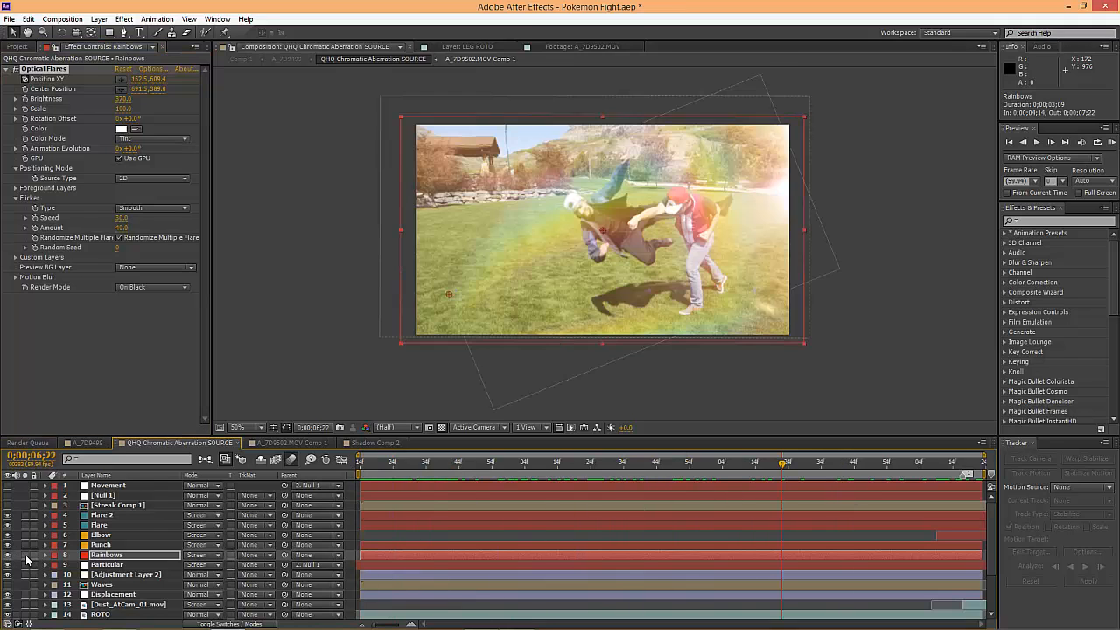
- Compare the Rainbows layer soloed at 0;00;05;53 with the full composite up to 0;00;06;37, and deselect the layer
{"action": "left_click", "coordinate": [26, 556]}
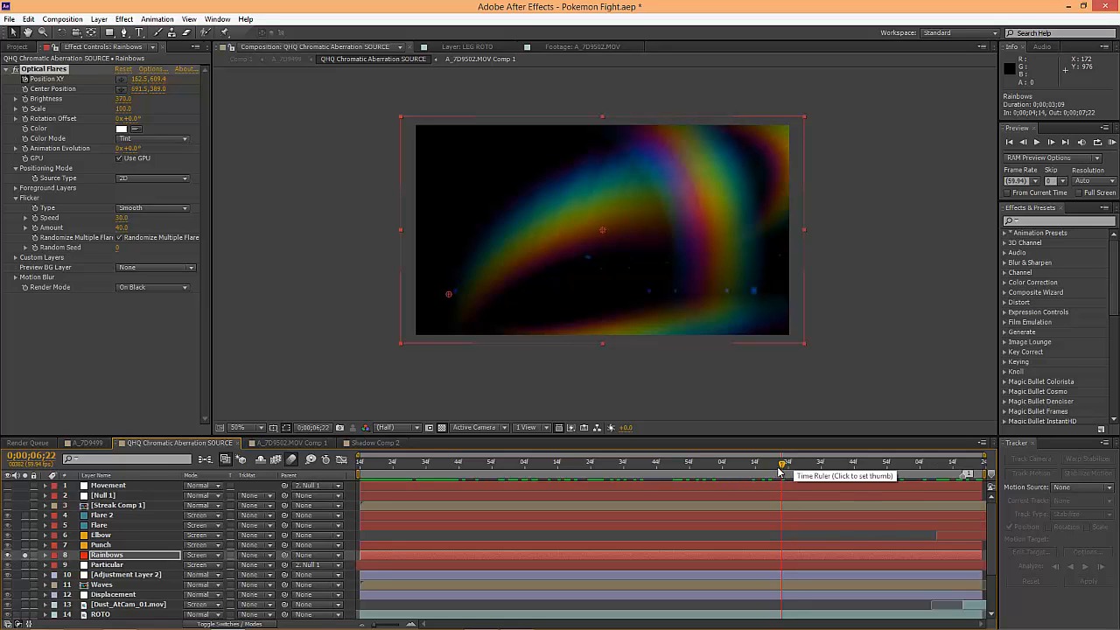
{"action": "left_click_drag", "start_coordinate": [781, 466], "coordinate": [676, 479]}
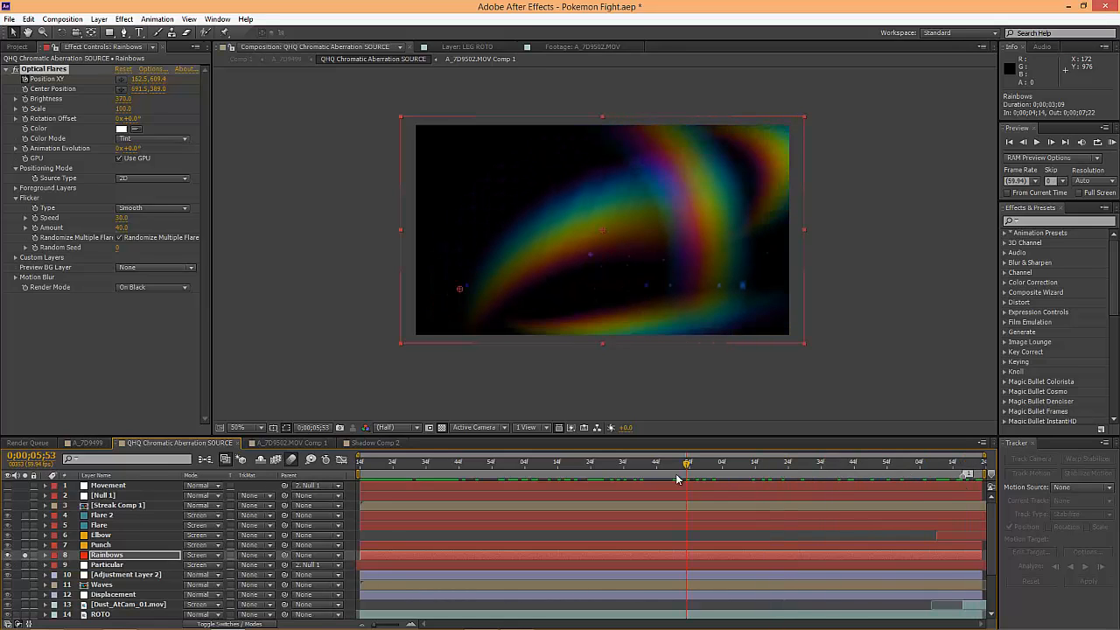
{"action": "left_click", "coordinate": [26, 556]}
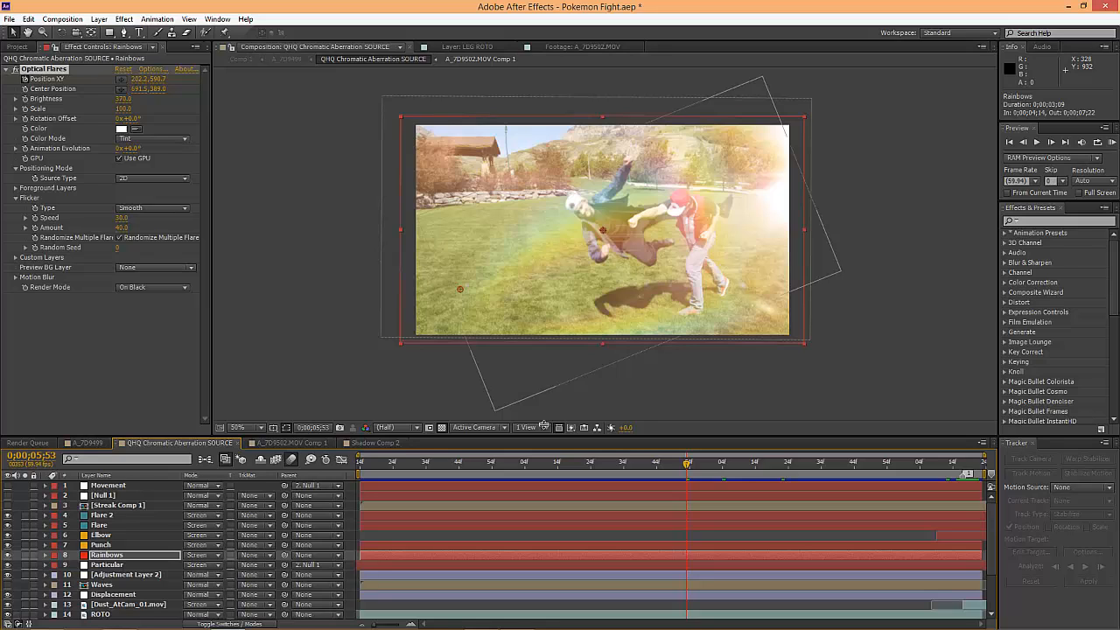
{"action": "left_click_drag", "start_coordinate": [683, 470], "coordinate": [824, 477]}
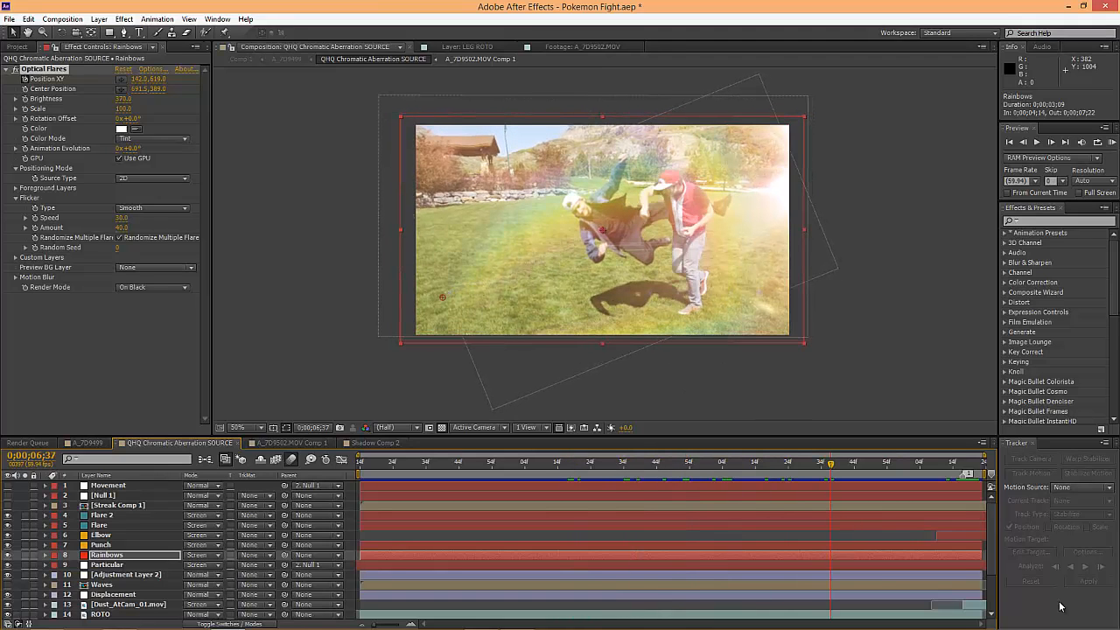
{"action": "left_click", "coordinate": [17, 558]}
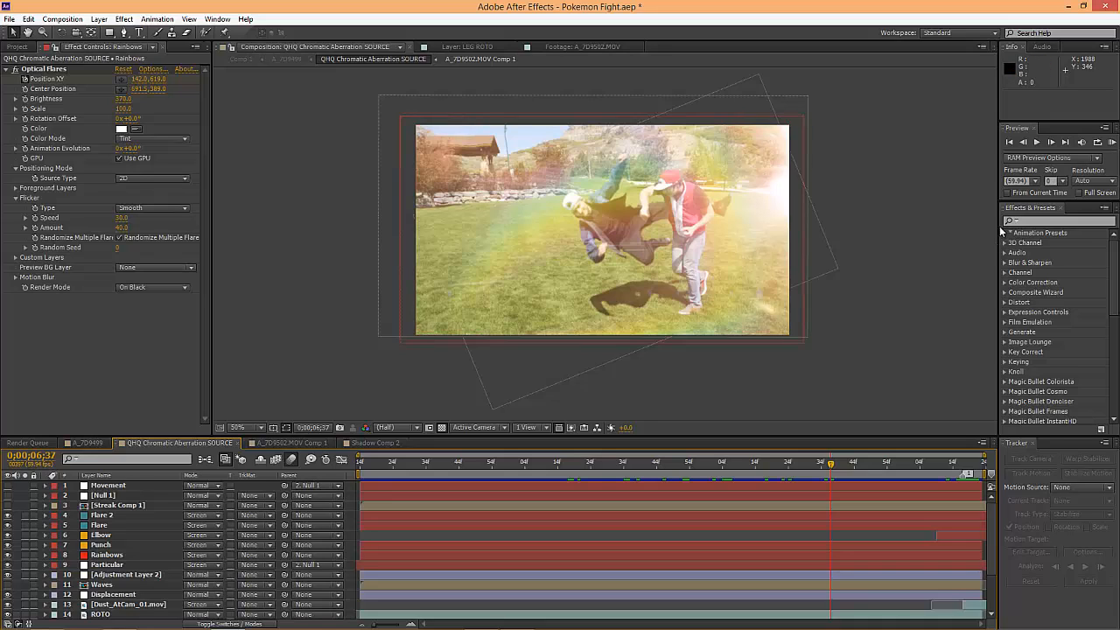
- Go to 0;00;04;43, solo Rainbows while scrubbing to 0;00;05;28, and unsolo it to review the full composite
{"action": "left_click", "coordinate": [384, 464]}
{"action": "left_click_drag", "start_coordinate": [384, 463], "coordinate": [456, 468]}
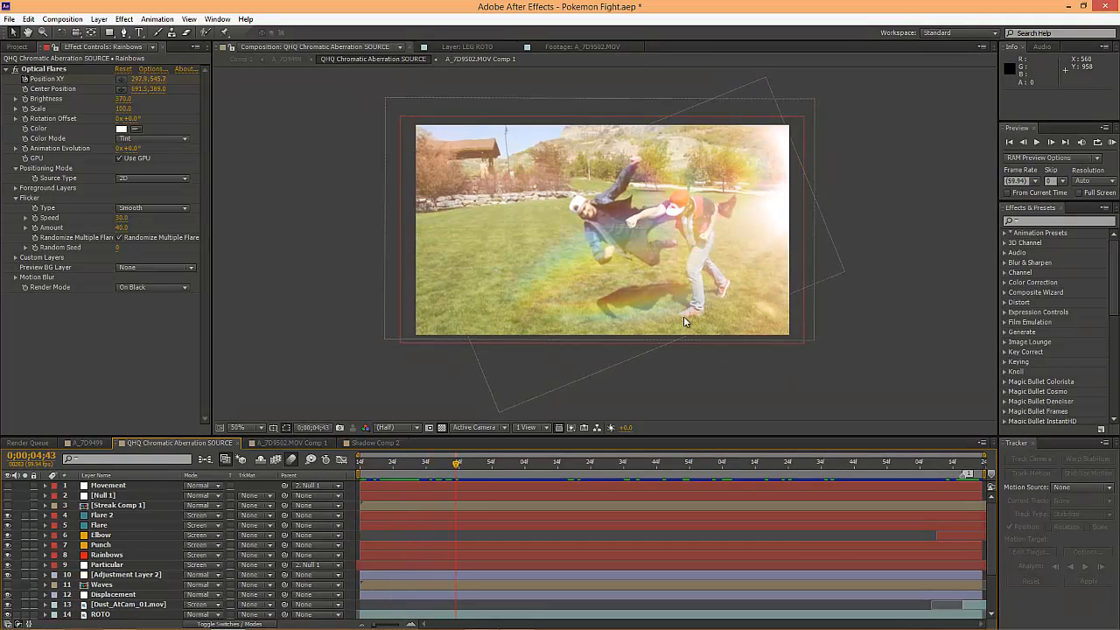
{"action": "left_click", "coordinate": [24, 554]}
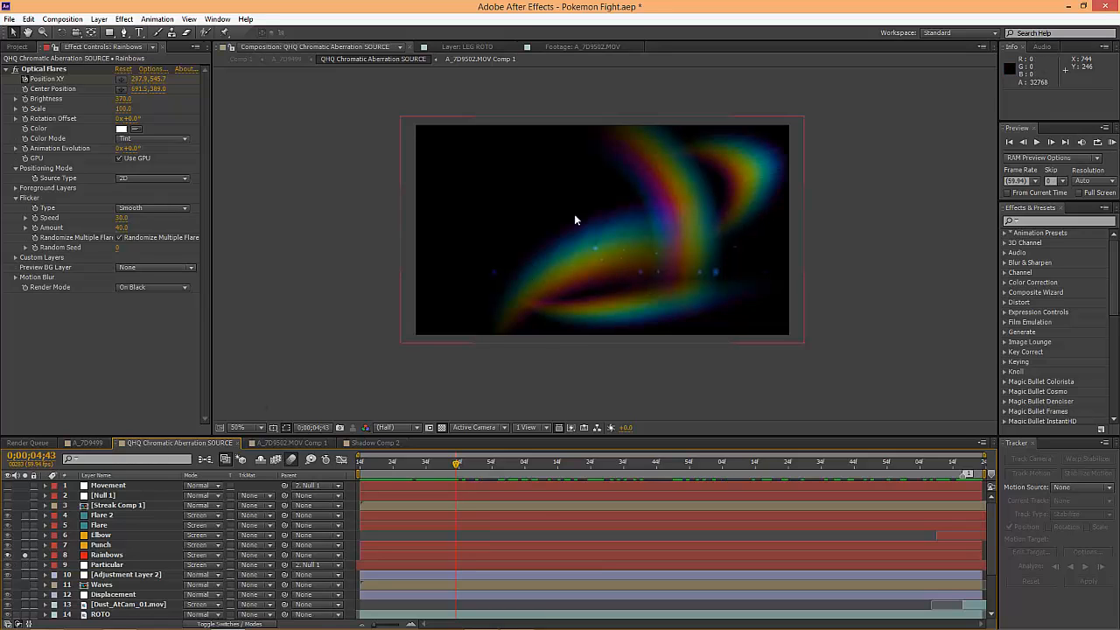
{"action": "left_click_drag", "start_coordinate": [467, 467], "coordinate": [604, 497]}
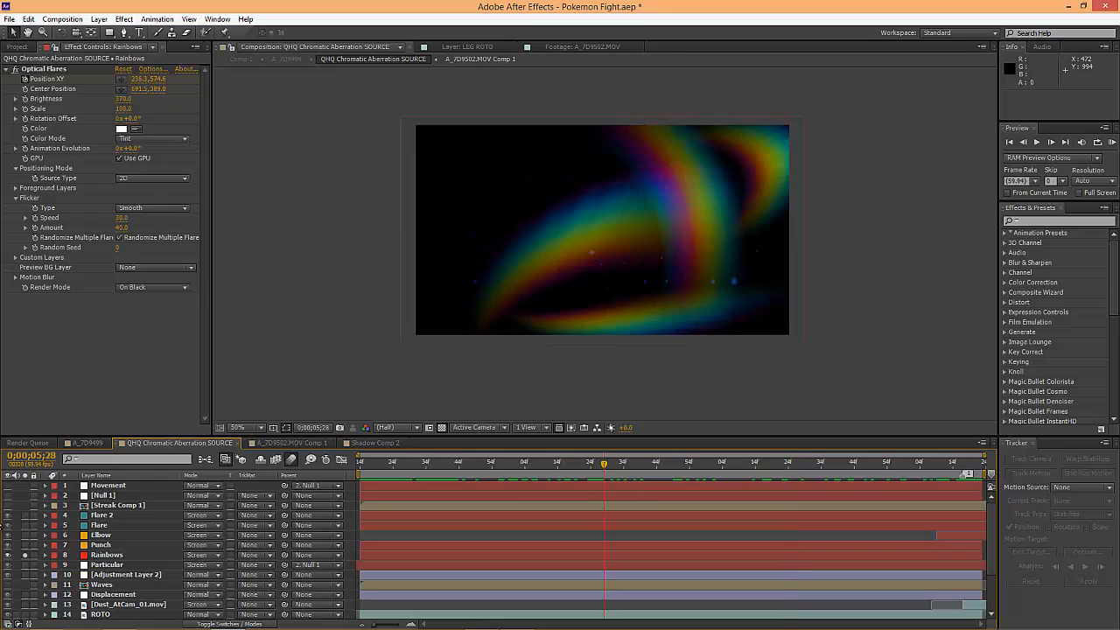
{"action": "left_click", "coordinate": [24, 556]}
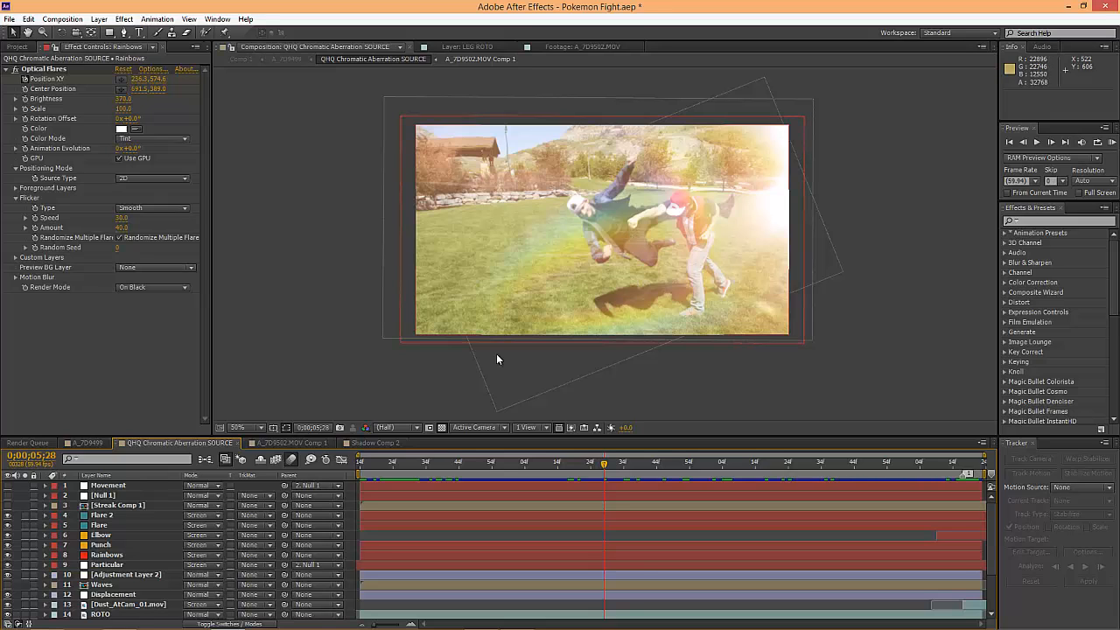
- Solo the Particular layer, scrub to 0;00;05;22, and compare its streaks with the full composite by toggling the solo
{"action": "left_click", "coordinate": [26, 565]}
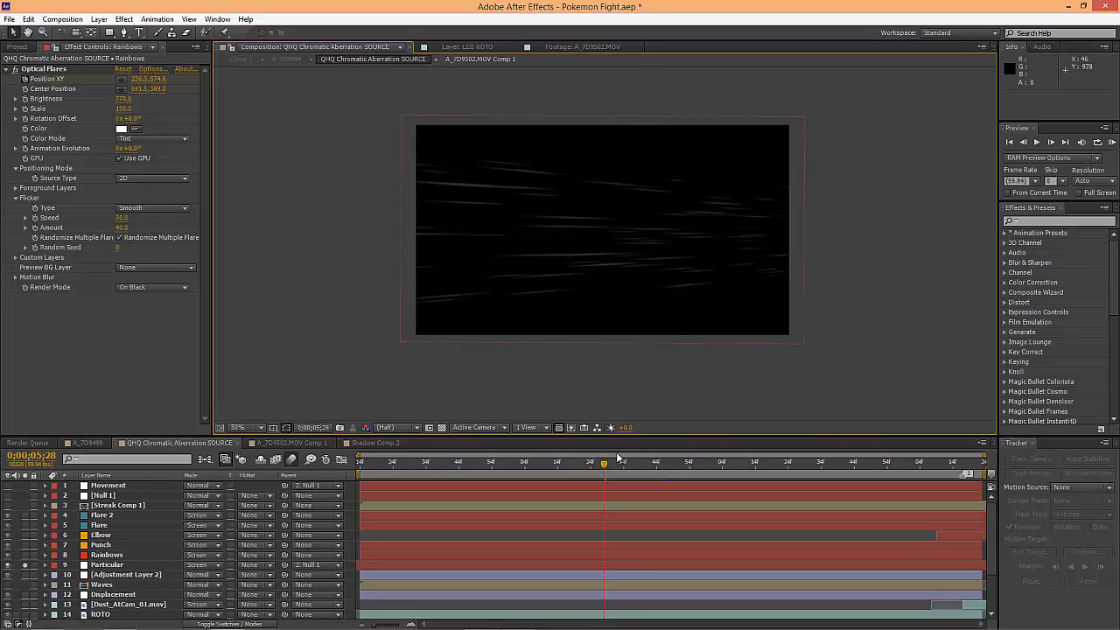
{"action": "mouse_move", "coordinate": [604, 466]}
{"action": "left_mouse_down"}
{"action": "mouse_move", "coordinate": [942, 477]}
{"action": "mouse_move", "coordinate": [340, 460]}
{"action": "mouse_move", "coordinate": [465, 502]}
{"action": "mouse_move", "coordinate": [584, 497]}
{"action": "left_mouse_up"}
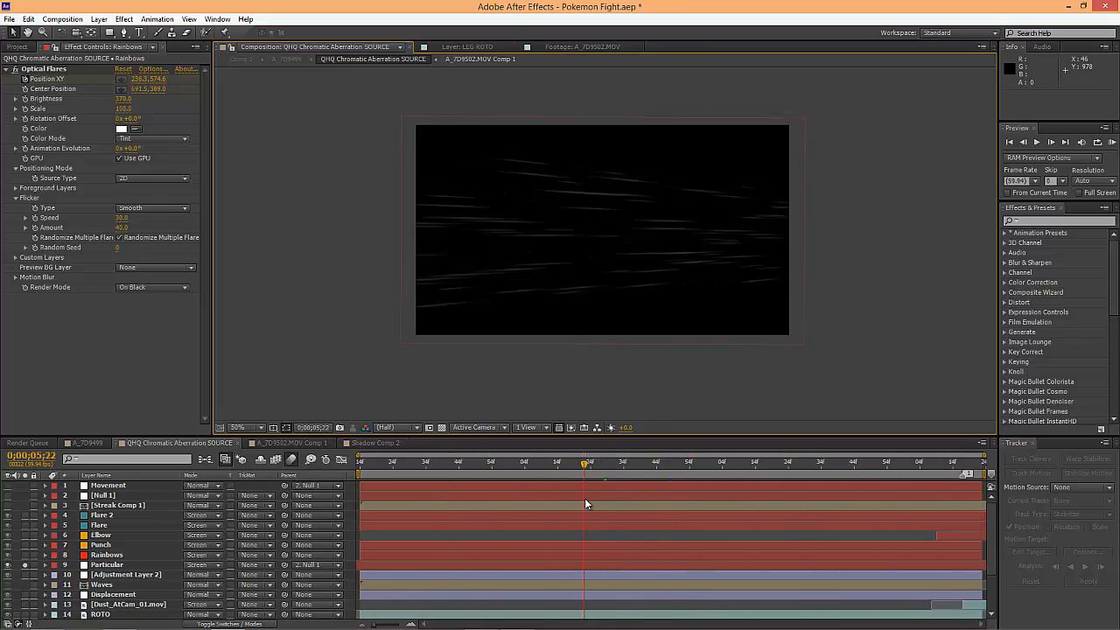
{"action": "left_click", "coordinate": [51, 70]}
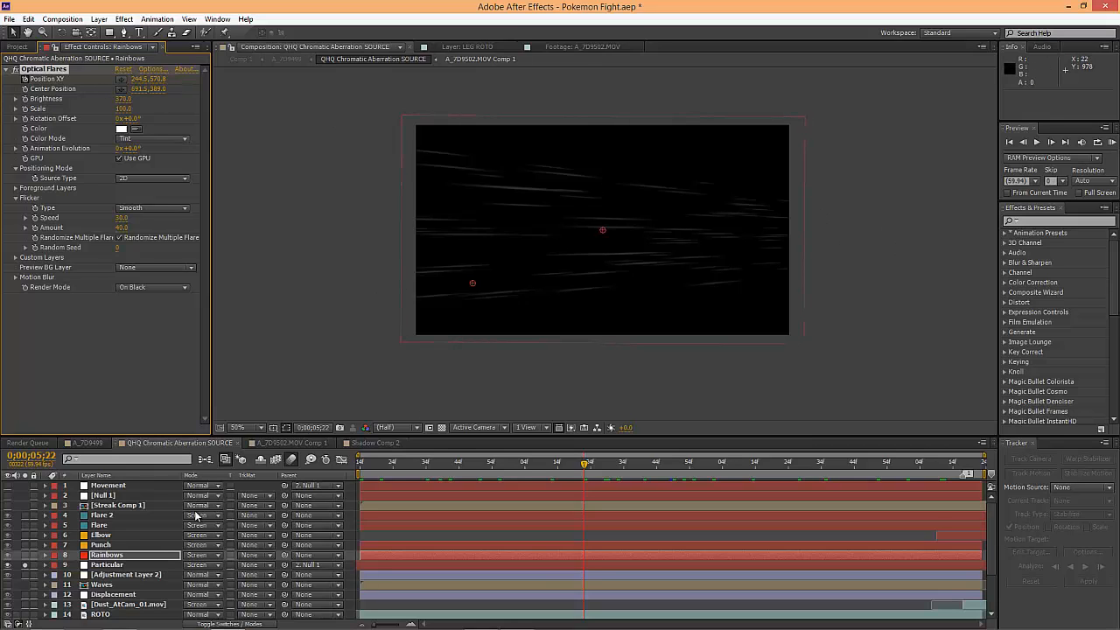
{"action": "left_click", "coordinate": [25, 565]}
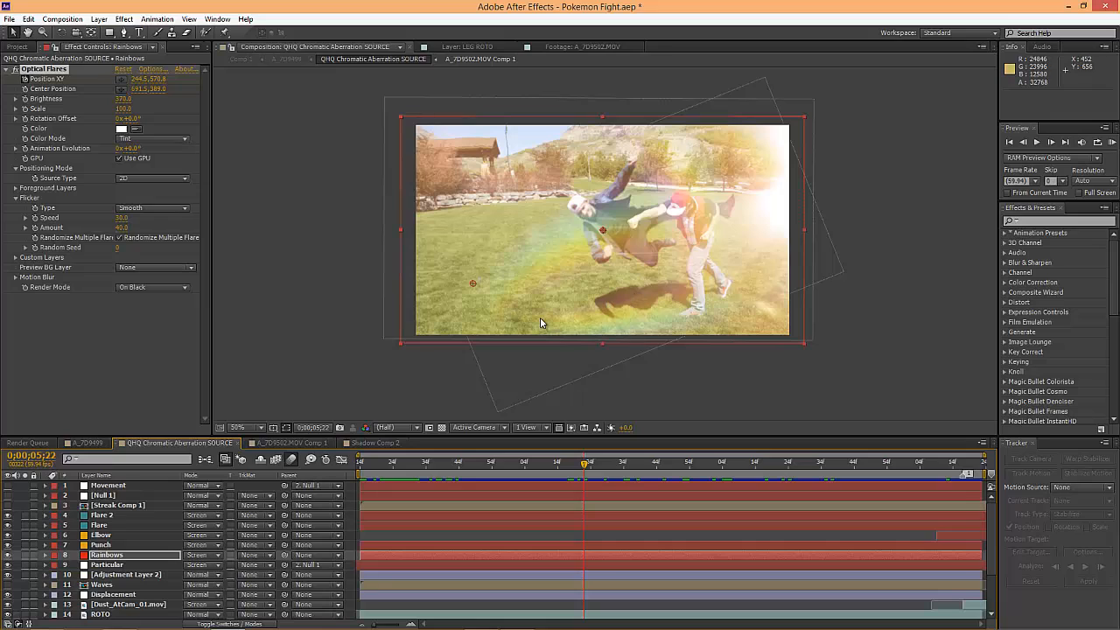
{"action": "left_click", "coordinate": [25, 565]}
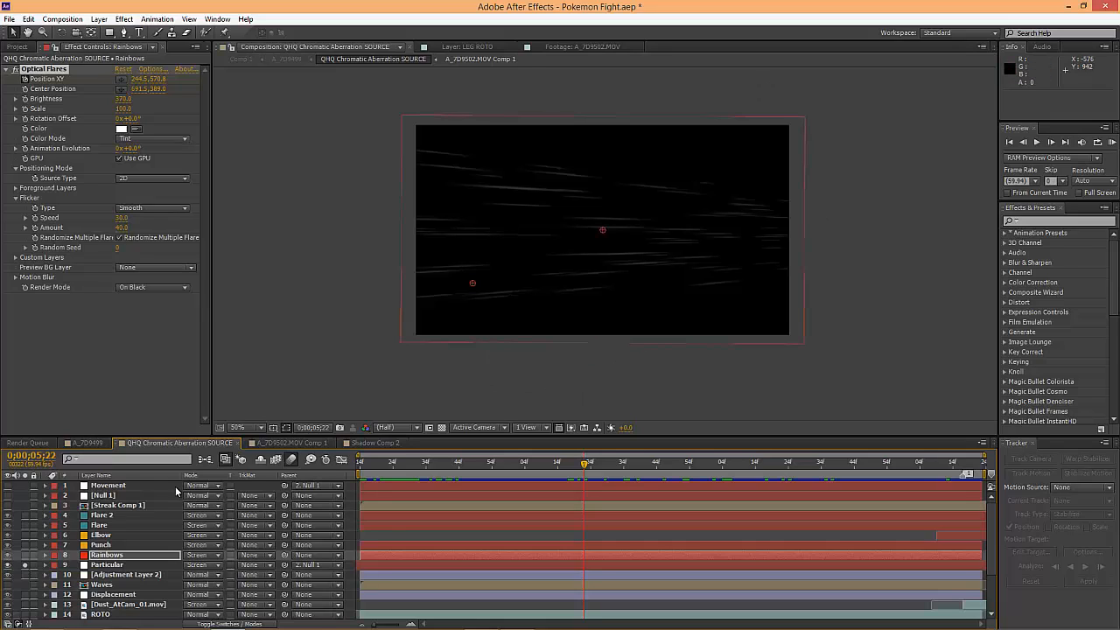
- Scrub the soloed Particular streaks forward to 0;00;07;19, and unsolo the layer
{"action": "mouse_move", "coordinate": [581, 461]}
{"action": "left_mouse_down"}
{"action": "mouse_move", "coordinate": [522, 463]}
{"action": "mouse_move", "coordinate": [548, 463]}
{"action": "left_mouse_up"}
{"action": "mouse_move", "coordinate": [631, 461]}
{"action": "left_mouse_down"}
{"action": "mouse_move", "coordinate": [849, 466]}
{"action": "mouse_move", "coordinate": [949, 486]}
{"action": "mouse_move", "coordinate": [968, 463]}
{"action": "left_mouse_up"}
{"action": "left_click", "coordinate": [24, 565]}
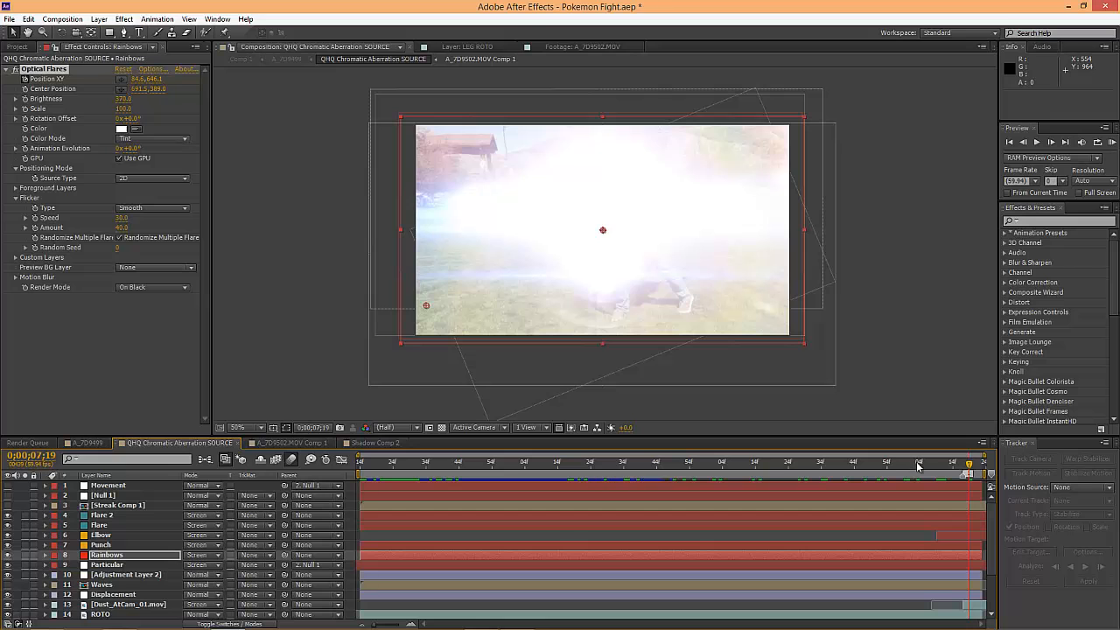
- Review the full composite by scrubbing back to 0;00;05;09 and forward to 0;00;07;22
{"action": "left_click_drag", "start_coordinate": [917, 465], "coordinate": [618, 482]}
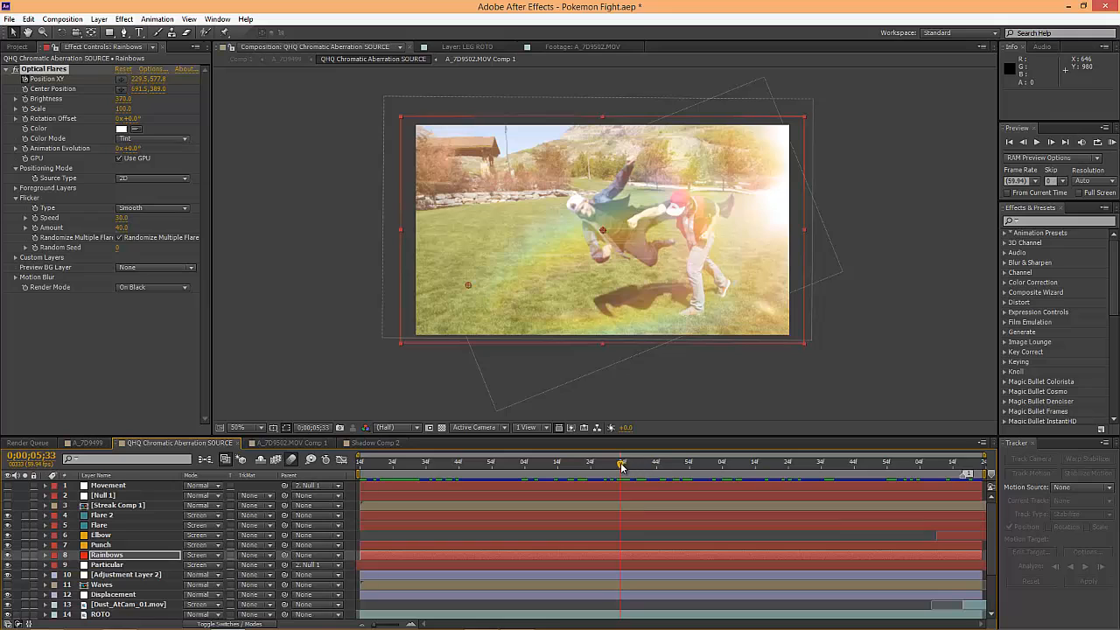
{"action": "left_click_drag", "start_coordinate": [618, 471], "coordinate": [541, 476]}
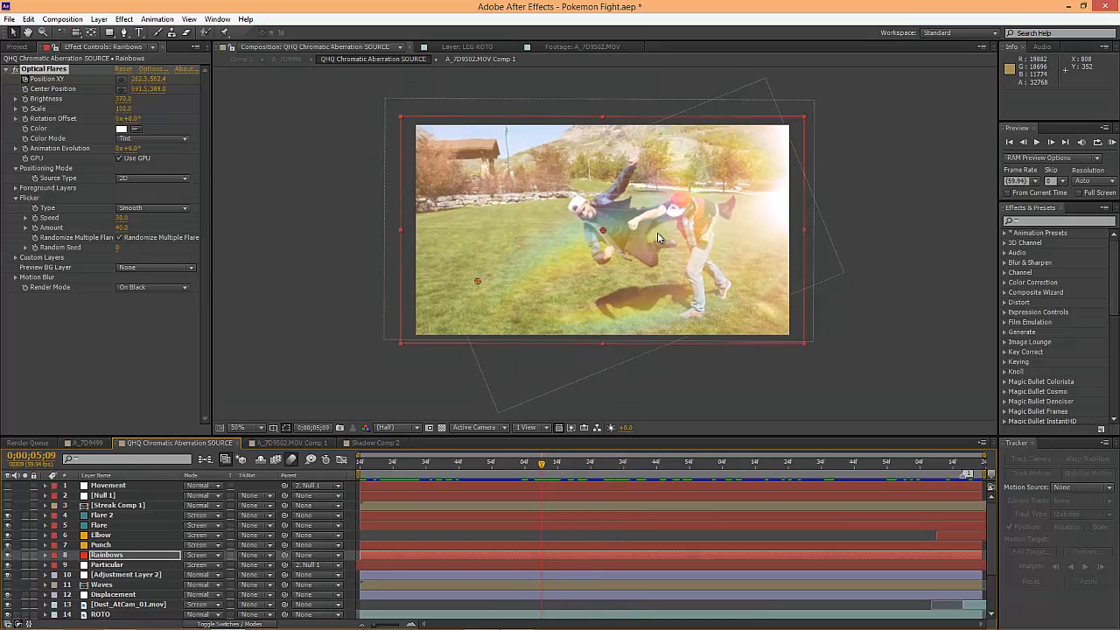
{"action": "left_click_drag", "start_coordinate": [542, 468], "coordinate": [547, 468]}
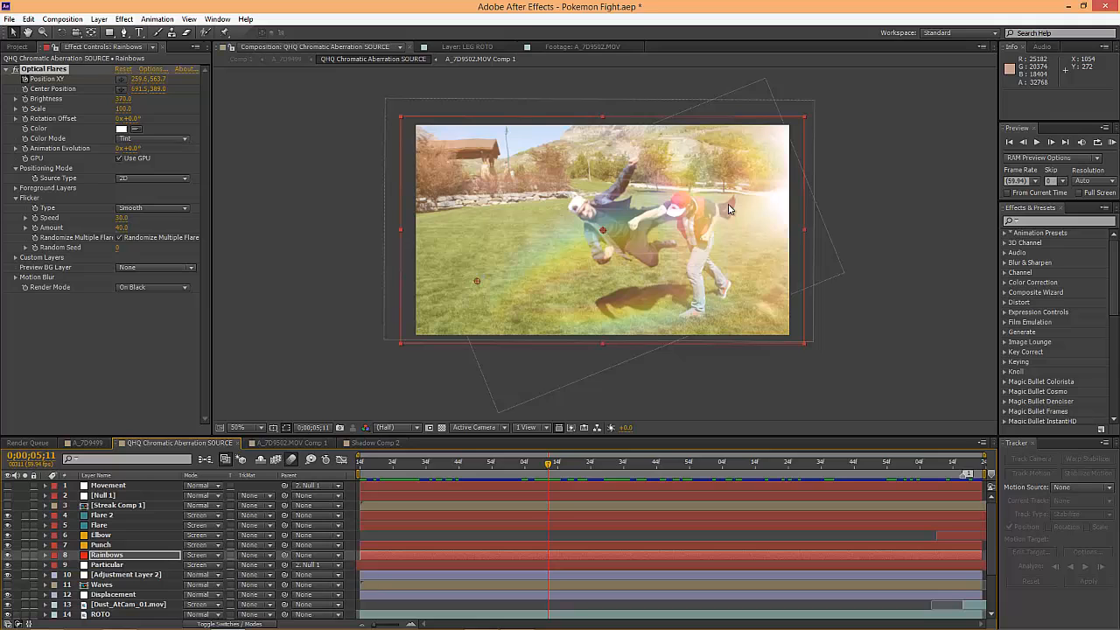
{"action": "left_click_drag", "start_coordinate": [836, 470], "coordinate": [980, 483]}
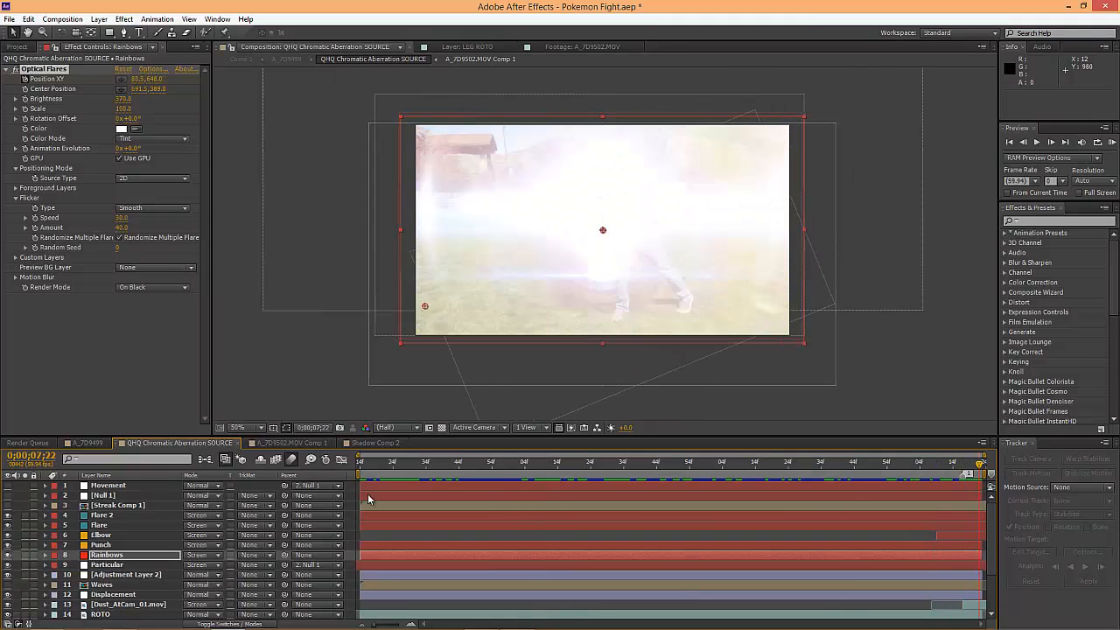
- Solo the Dirt_Charge_23.mov layer, scrub its dirt burst up to 0;00;07;22, and unsolo and deselect the layer
{"action": "scroll", "coordinate": [160, 561], "scroll_direction": "down", "scroll_amount": 2}
{"action": "left_click", "coordinate": [127, 573]}
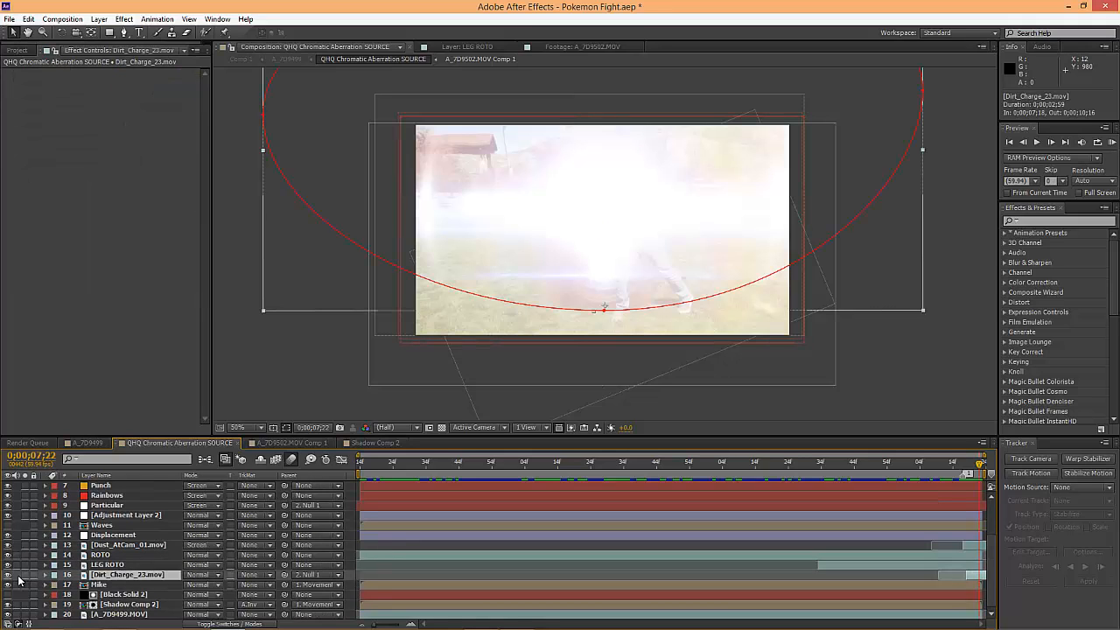
{"action": "left_click", "coordinate": [25, 575]}
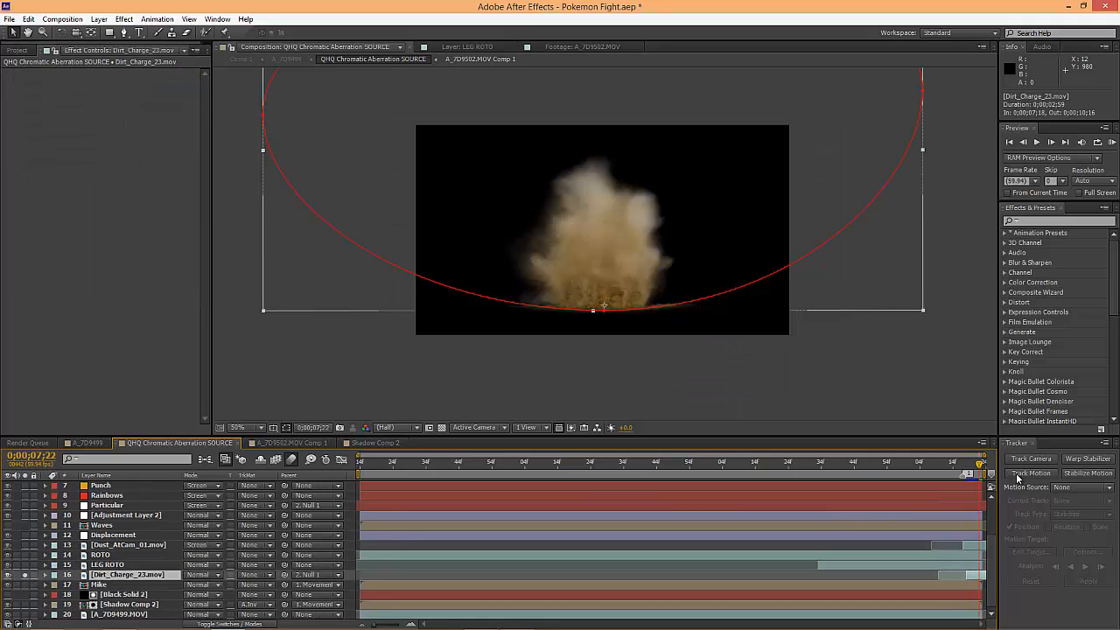
{"action": "left_click_drag", "start_coordinate": [981, 470], "coordinate": [969, 474]}
{"action": "left_click_drag", "start_coordinate": [942, 479], "coordinate": [982, 492]}
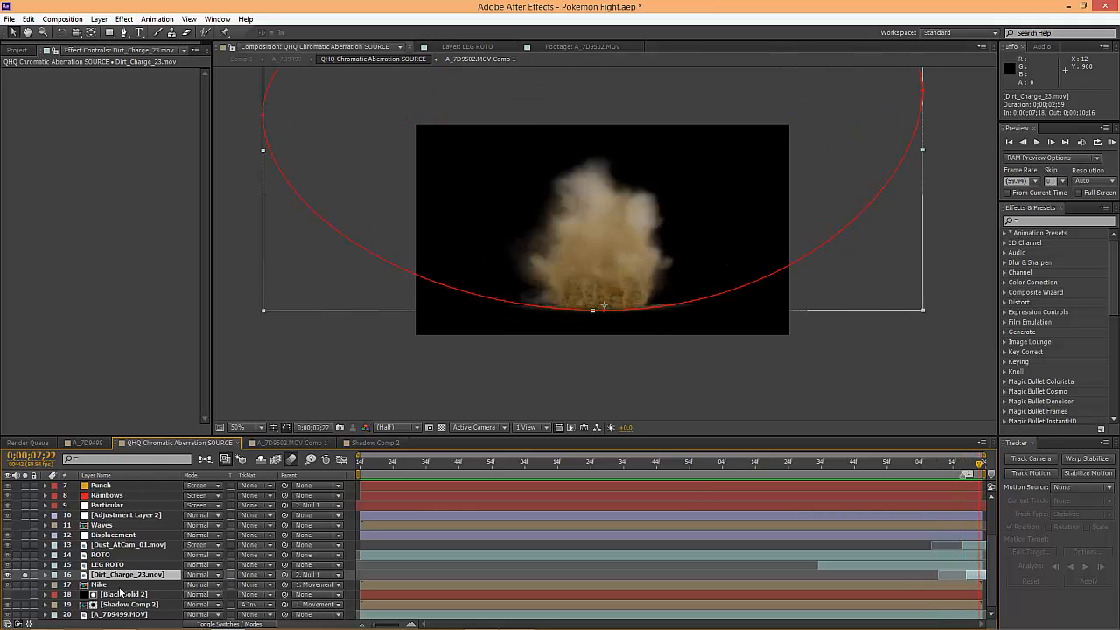
{"action": "left_click", "coordinate": [25, 575]}
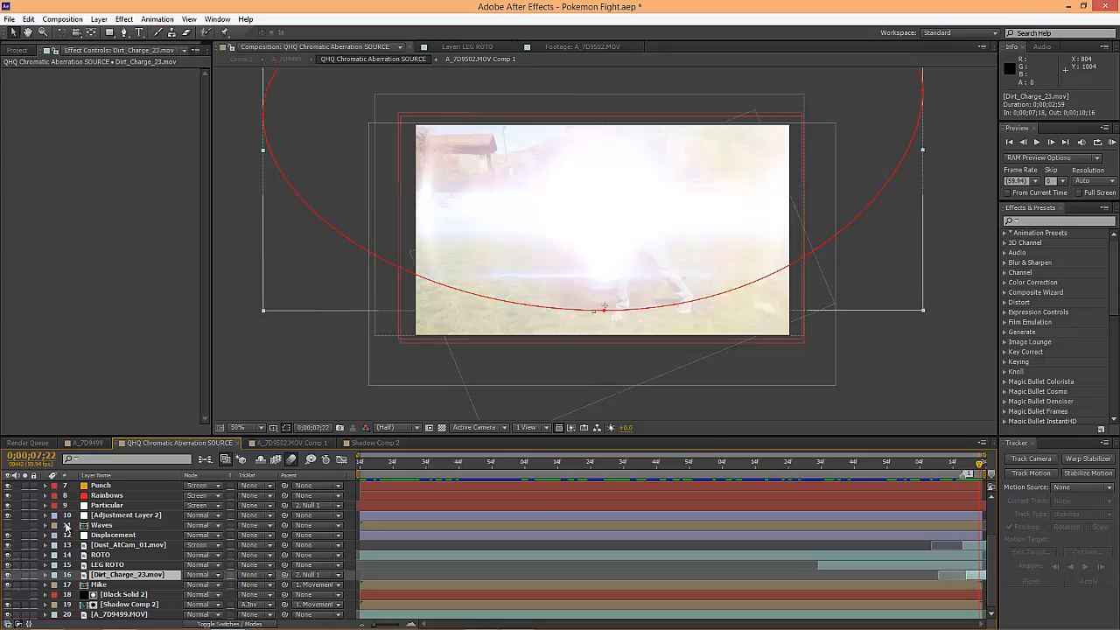
{"action": "left_click", "coordinate": [19, 580]}
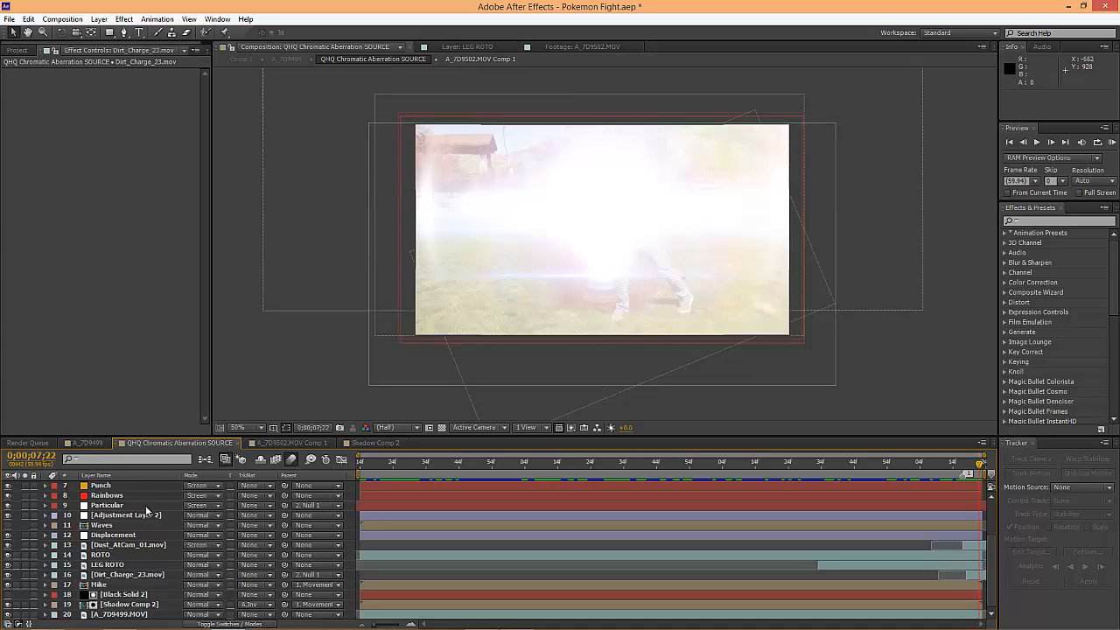
- Open the A_7D9499 composition, show the upper QHQ Chromatic Aberration SOURCE layer's effects, and widen the layer name column to reveal full names
{"action": "left_click", "coordinate": [77, 443]}
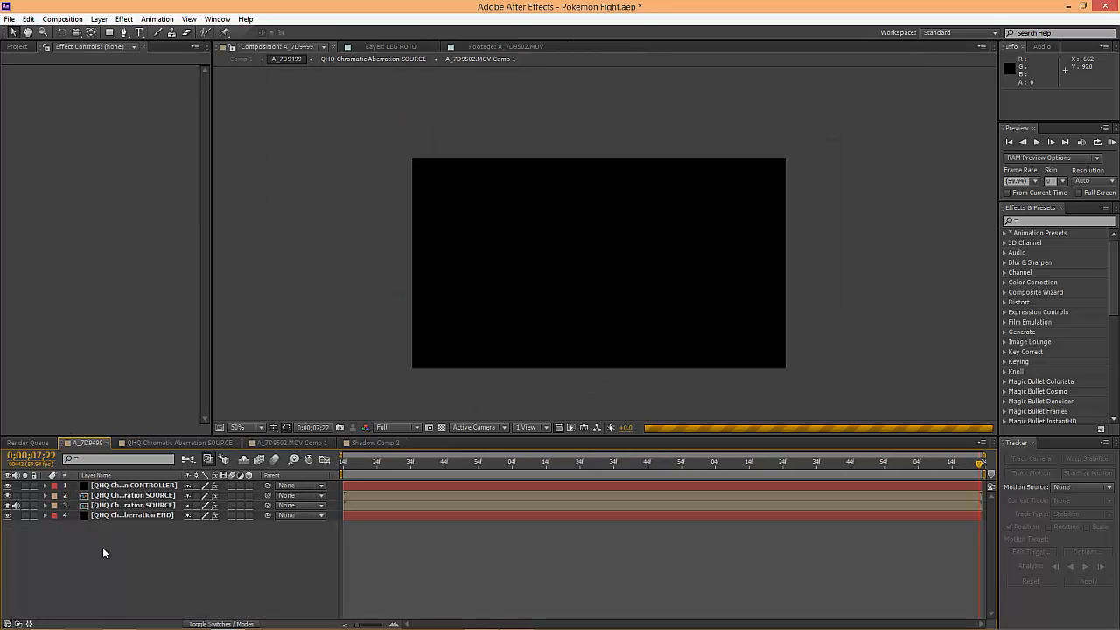
{"action": "left_click", "coordinate": [105, 496]}
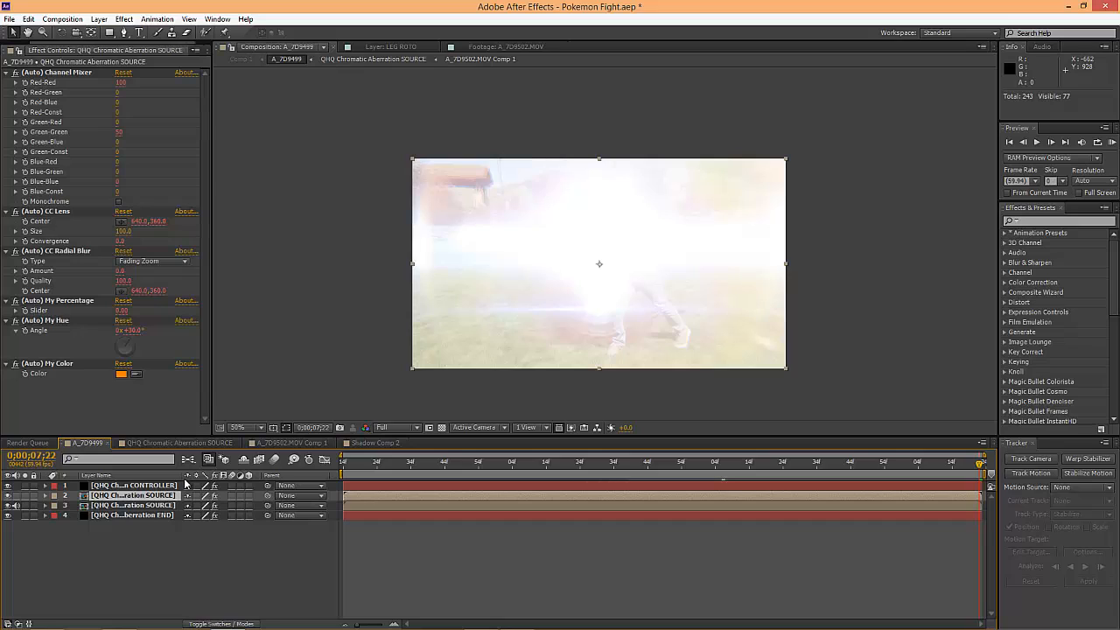
{"action": "left_click_drag", "start_coordinate": [186, 476], "coordinate": [255, 476]}
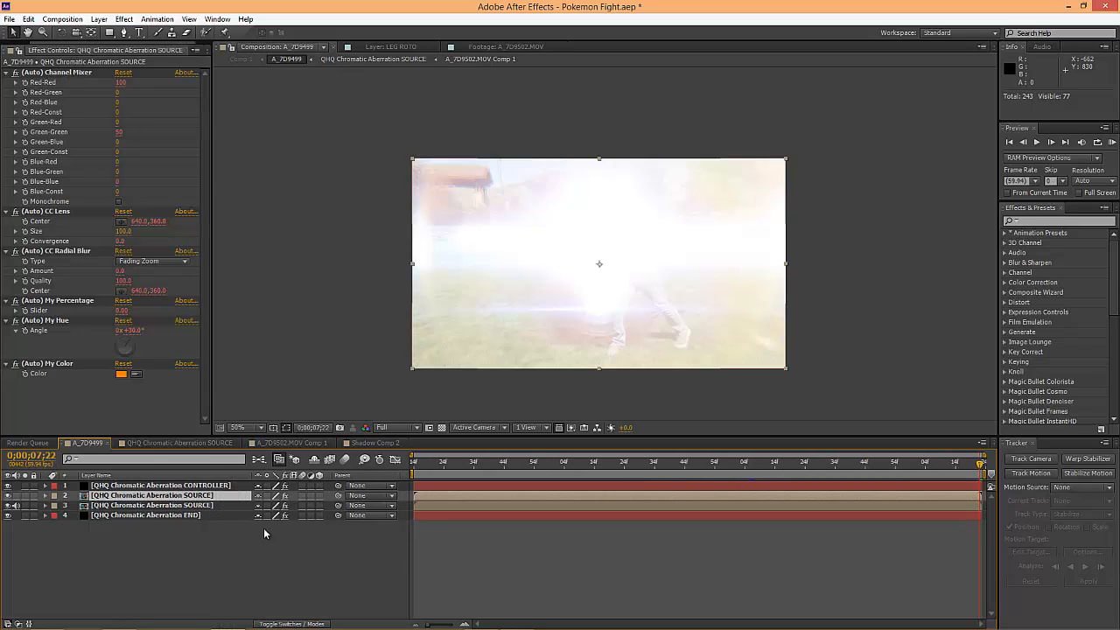
{"action": "left_click", "coordinate": [179, 561]}
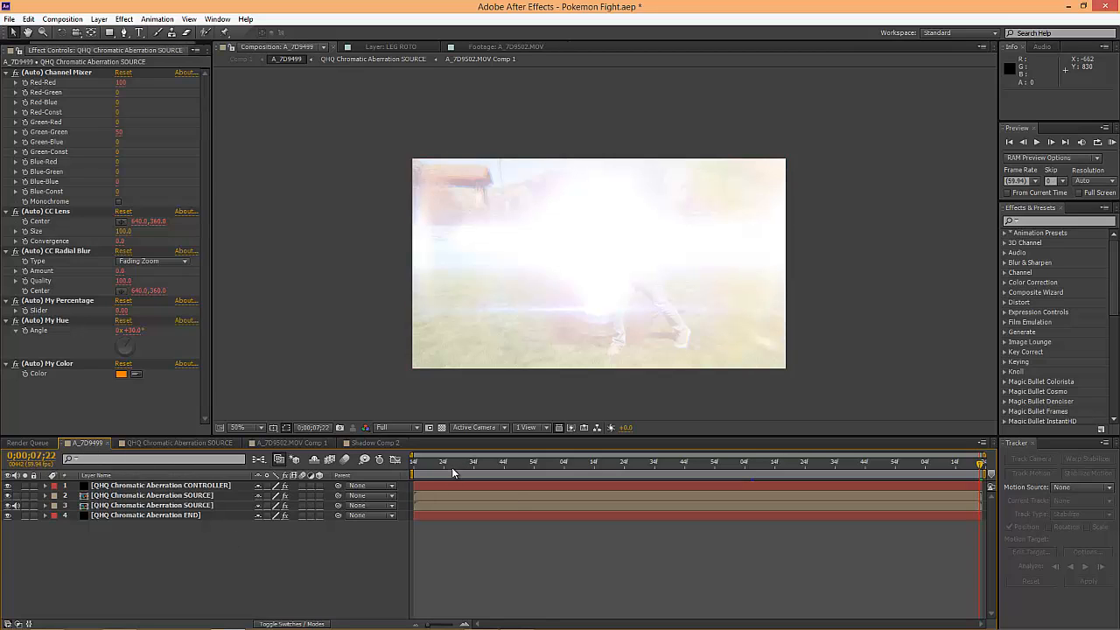
- Go to 0;00;05;44 and examine the chromatic aberration at 100% around the roof, rocks, grass and both fighters
{"action": "left_click_drag", "start_coordinate": [452, 467], "coordinate": [684, 481]}
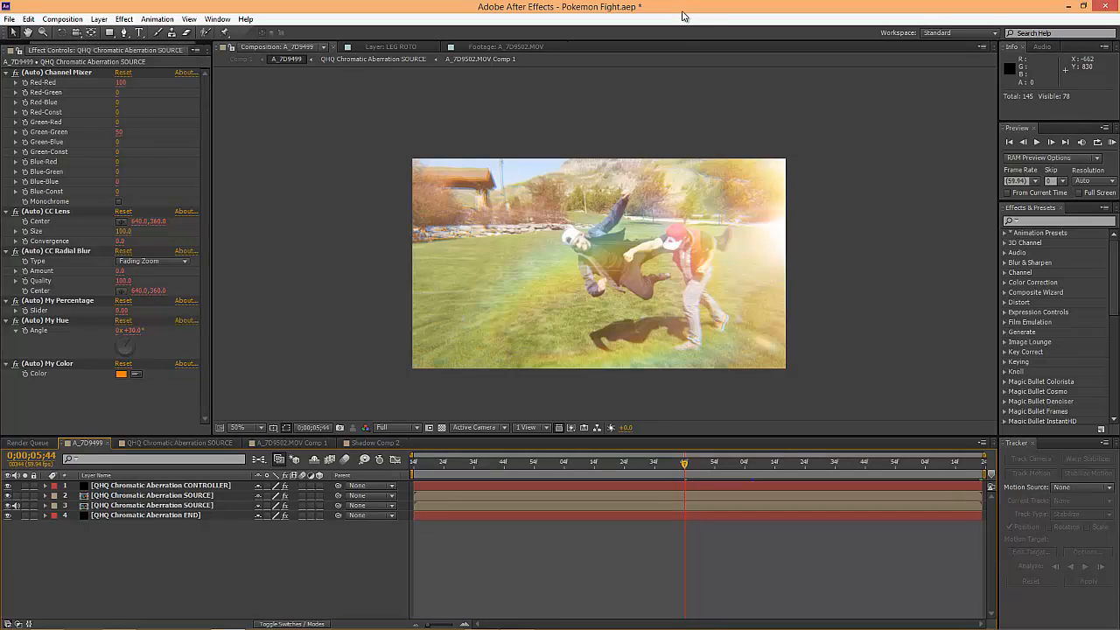
{"action": "scroll", "coordinate": [473, 266], "scroll_direction": "up", "scroll_amount": 1}
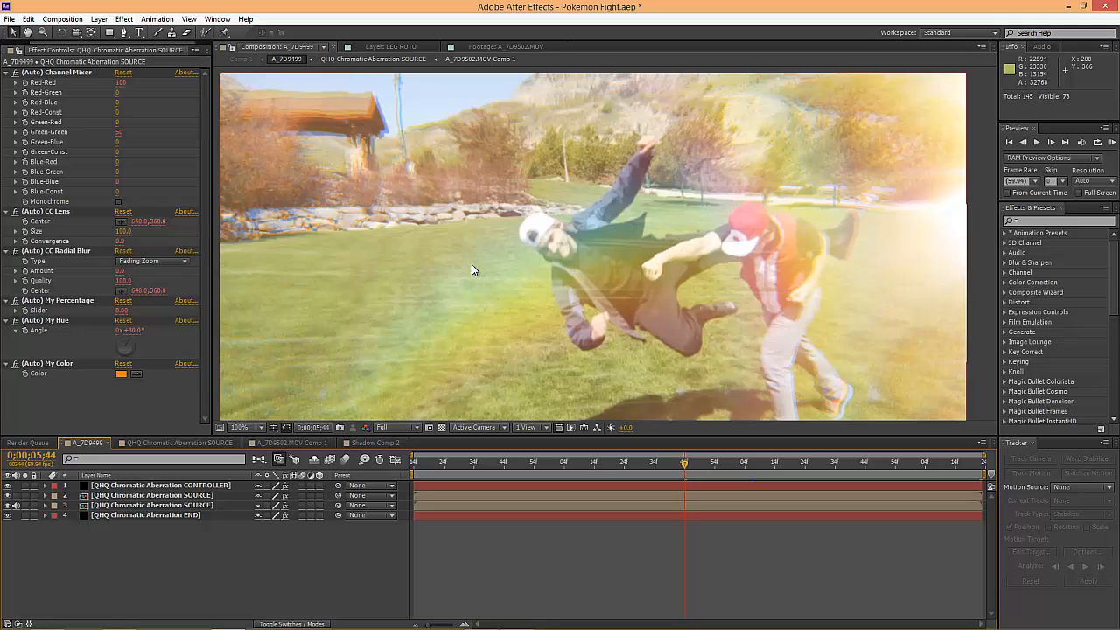
{"action": "left_click_drag", "start_coordinate": [381, 137], "coordinate": [495, 213]}
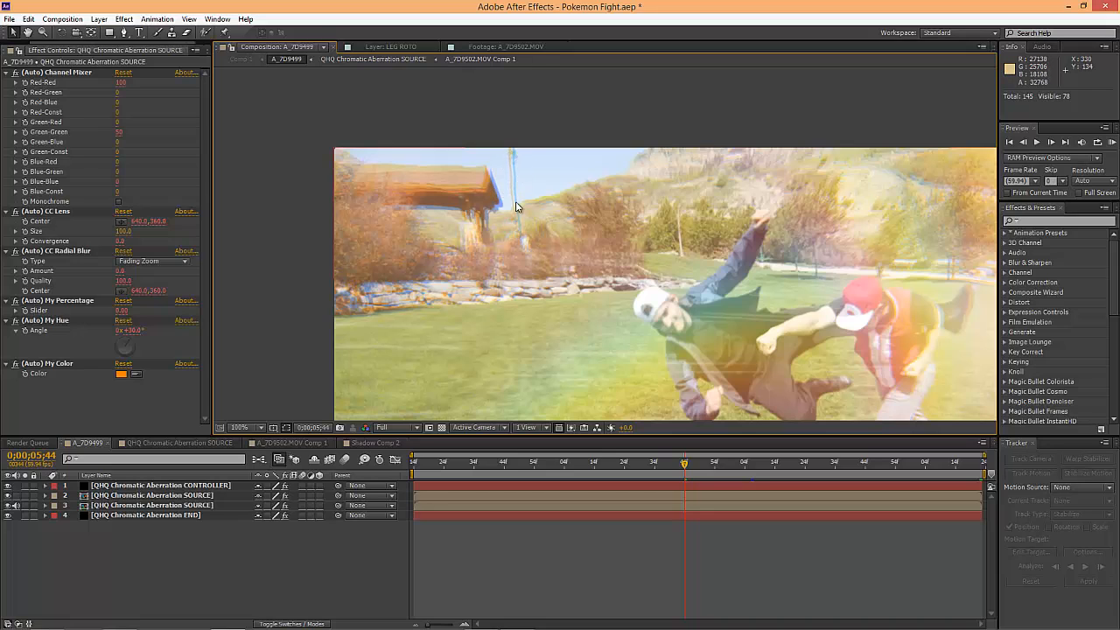
{"action": "scroll", "coordinate": [716, 296], "scroll_direction": "down", "scroll_amount": 3}
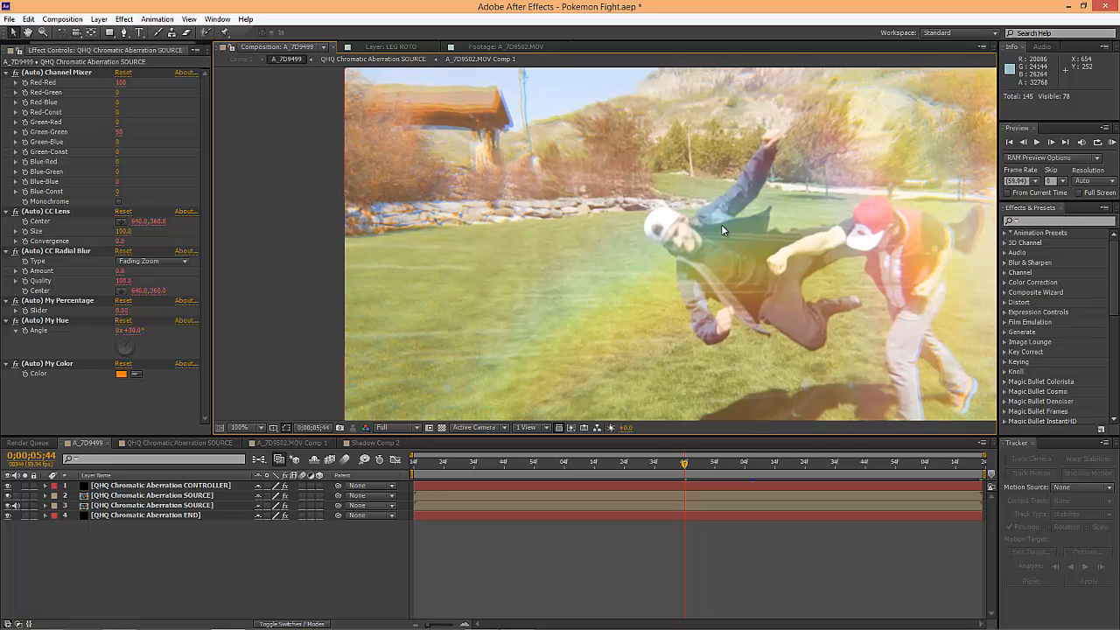
{"action": "scroll", "coordinate": [720, 224], "scroll_direction": "down", "scroll_amount": 3}
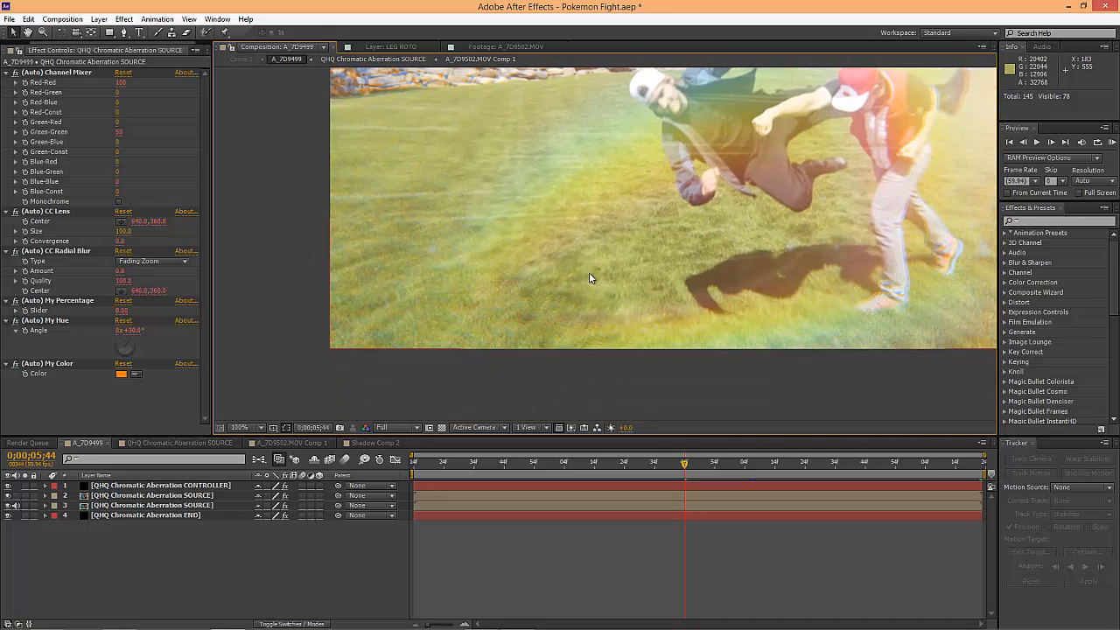
{"action": "left_click_drag", "start_coordinate": [803, 186], "coordinate": [604, 389]}
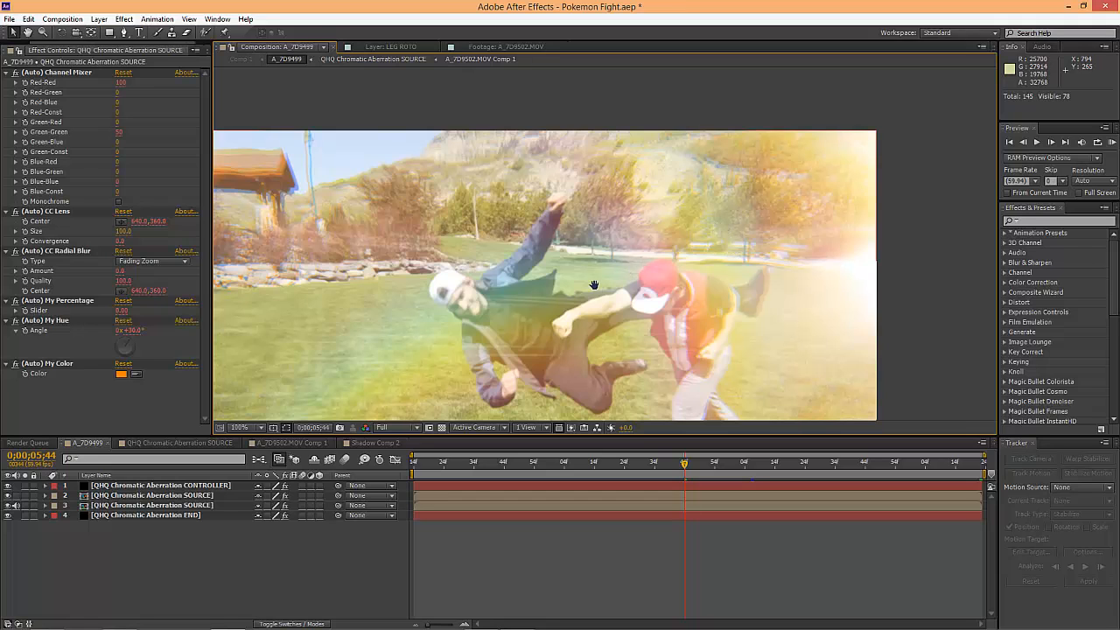
{"action": "left_click_drag", "start_coordinate": [593, 285], "coordinate": [711, 235]}
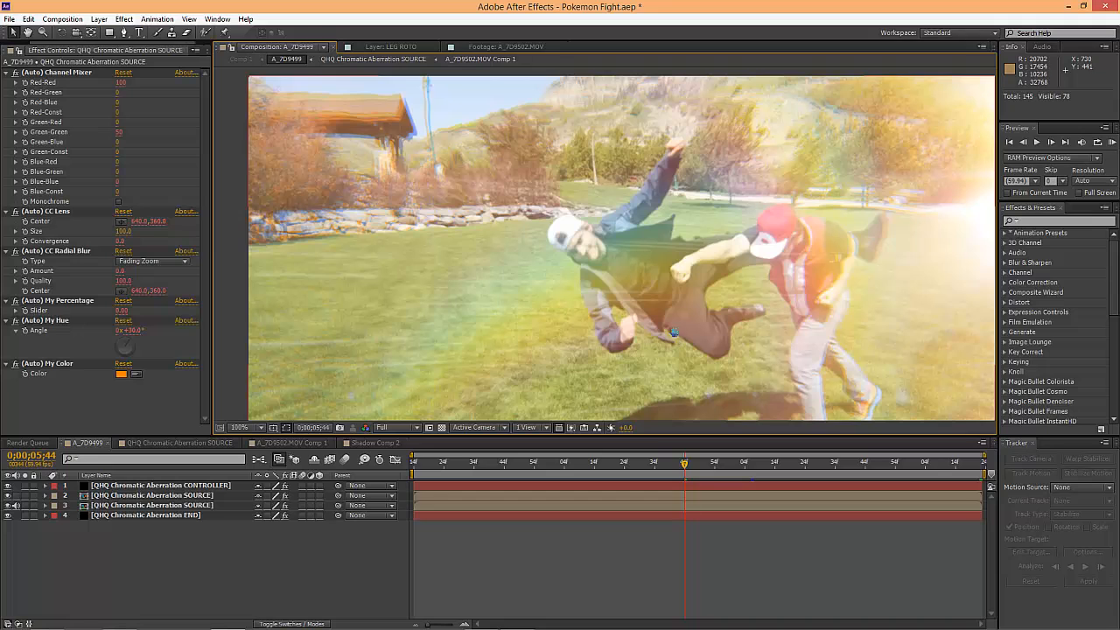
{"action": "left_click_drag", "start_coordinate": [674, 332], "coordinate": [635, 279]}
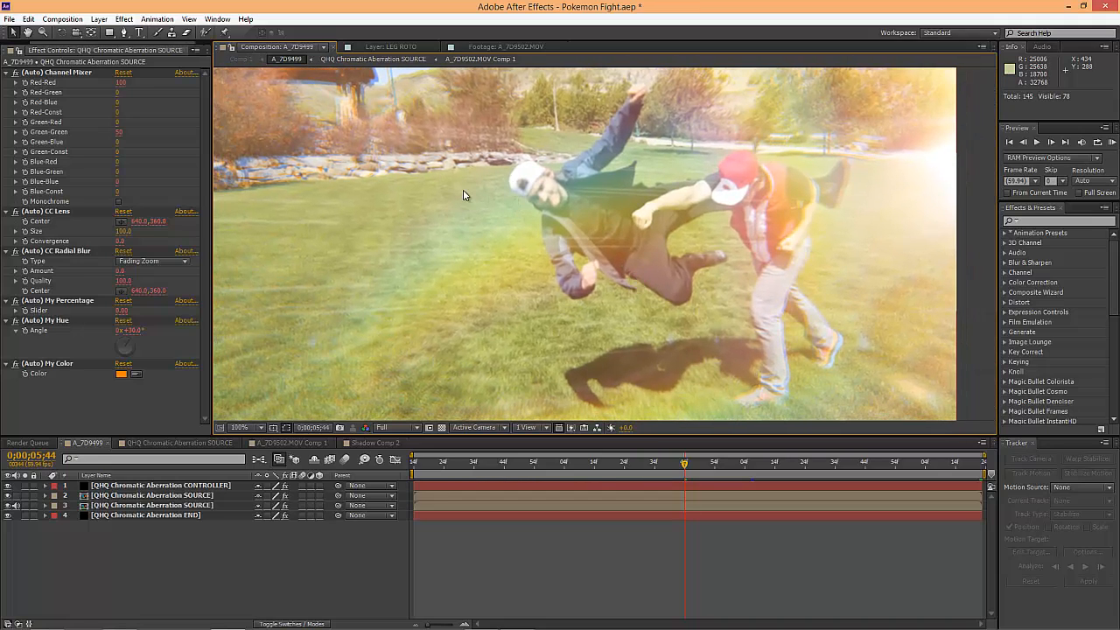
{"action": "left_click_drag", "start_coordinate": [516, 154], "coordinate": [520, 121]}
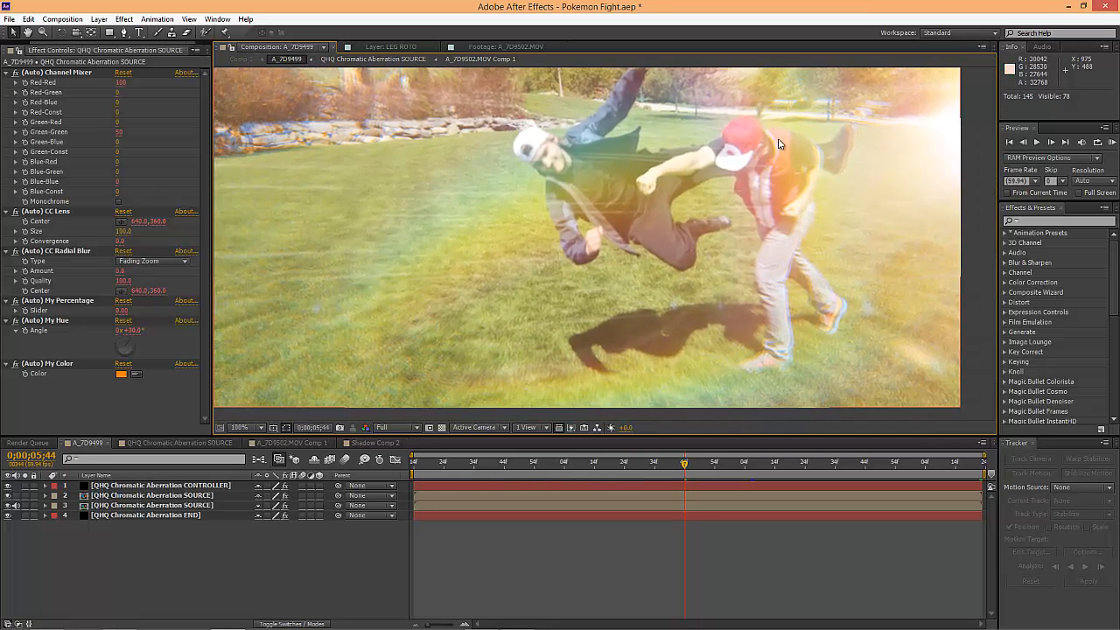
{"action": "left_click_drag", "start_coordinate": [747, 168], "coordinate": [704, 214]}
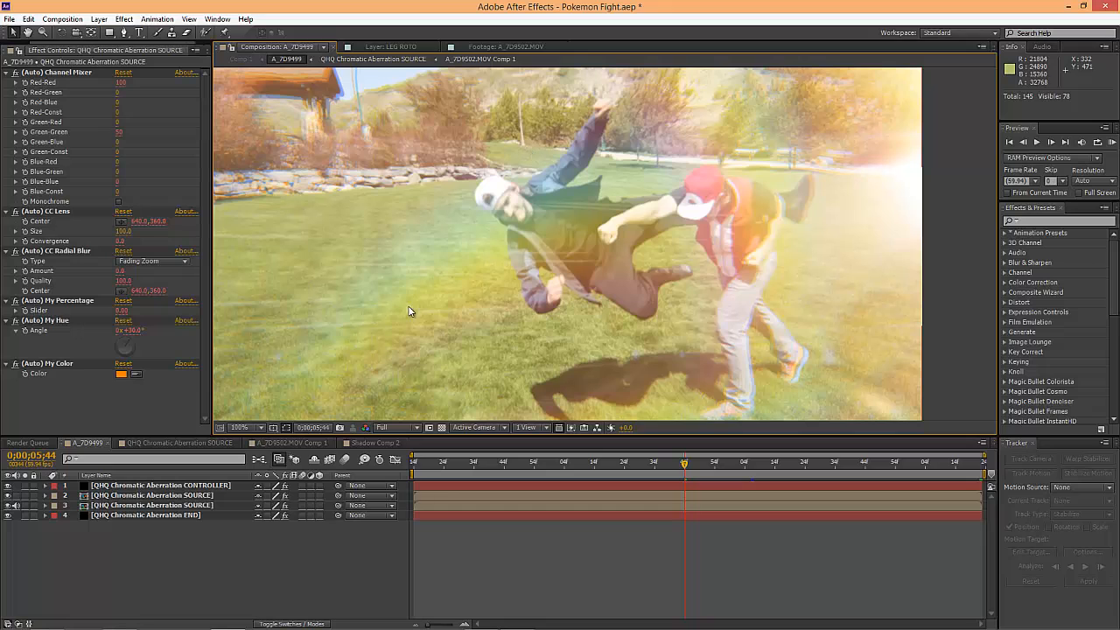
{"action": "left_click_drag", "start_coordinate": [788, 301], "coordinate": [763, 243]}
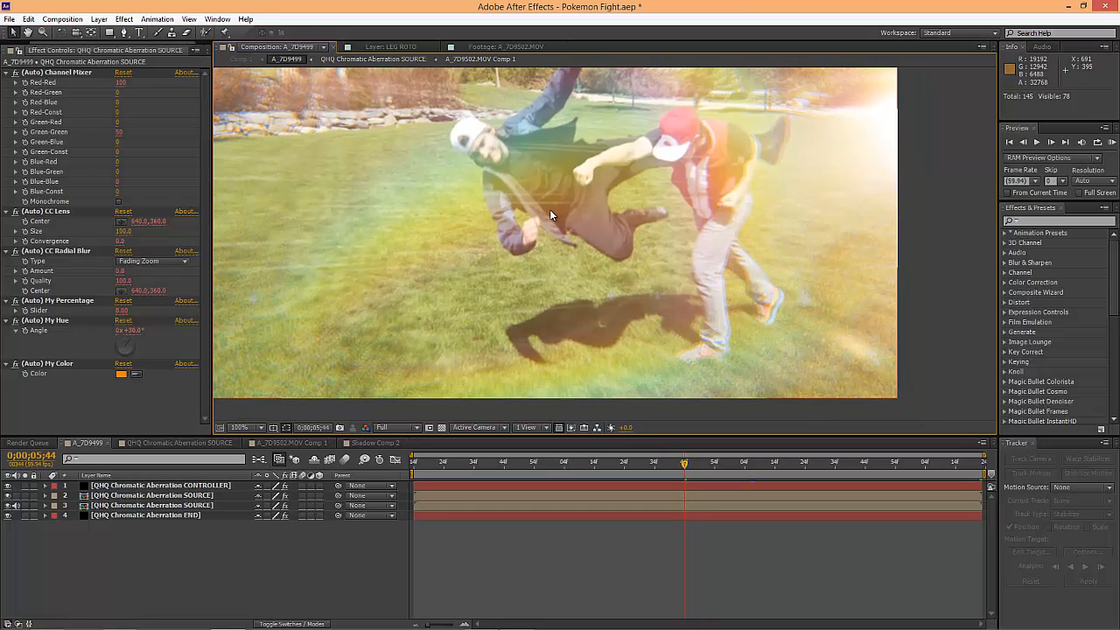
{"action": "left_click_drag", "start_coordinate": [549, 210], "coordinate": [628, 275]}
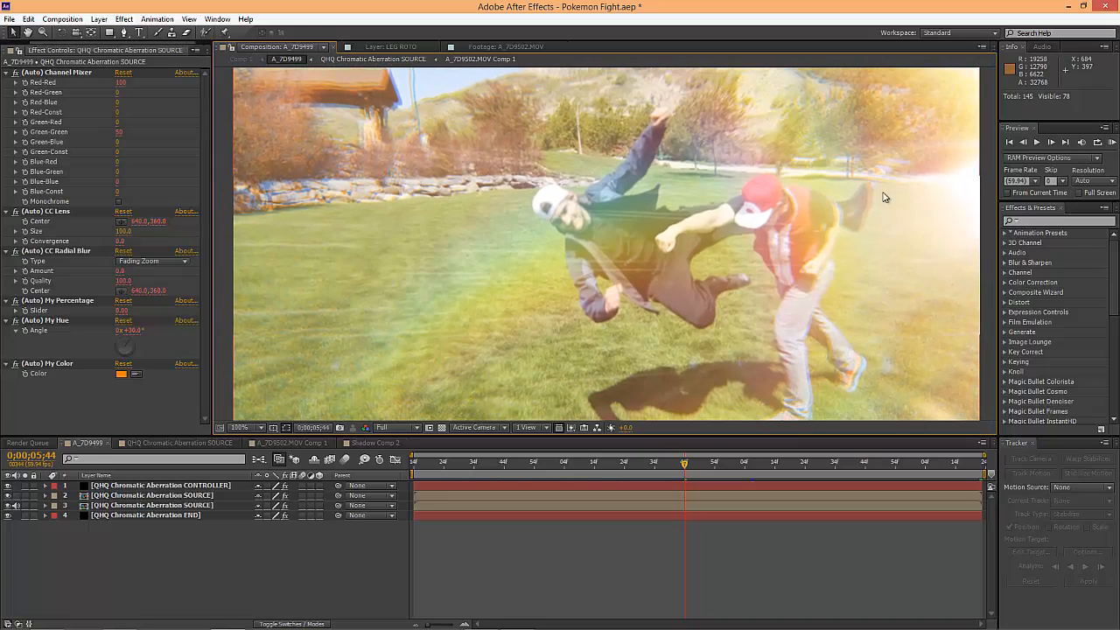
- RAM preview A_7D9499 and compare its frame at 0;00;04;49 with the QHQ Chromatic Aberration SOURCE composition, ending with the whole frame at 50%
{"action": "left_click", "coordinate": [1110, 142]}
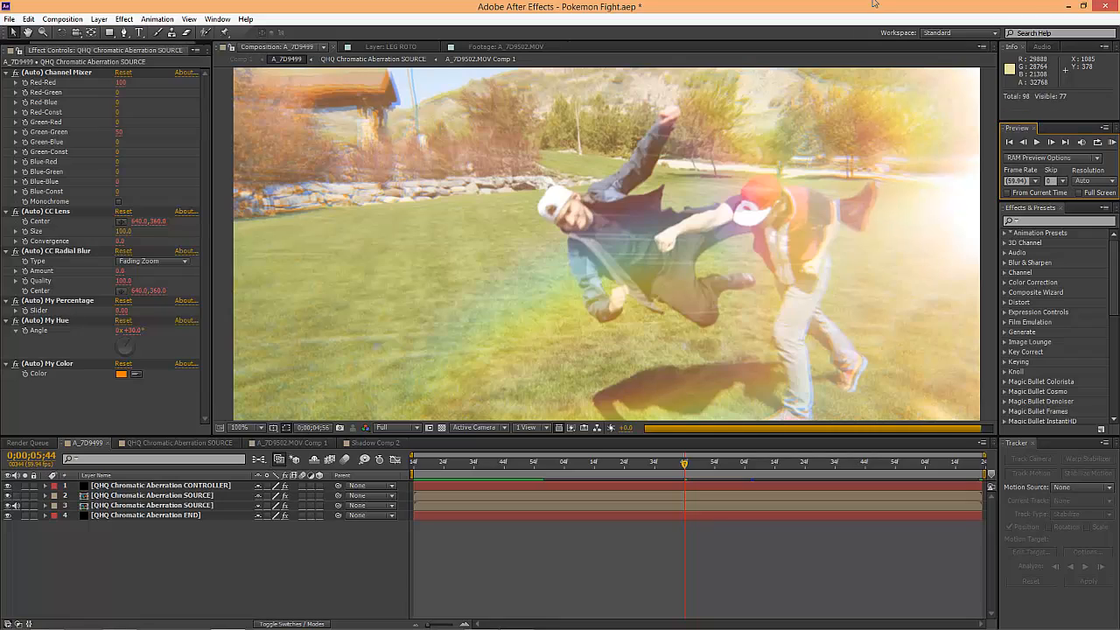
{"action": "key", "text": "space"}
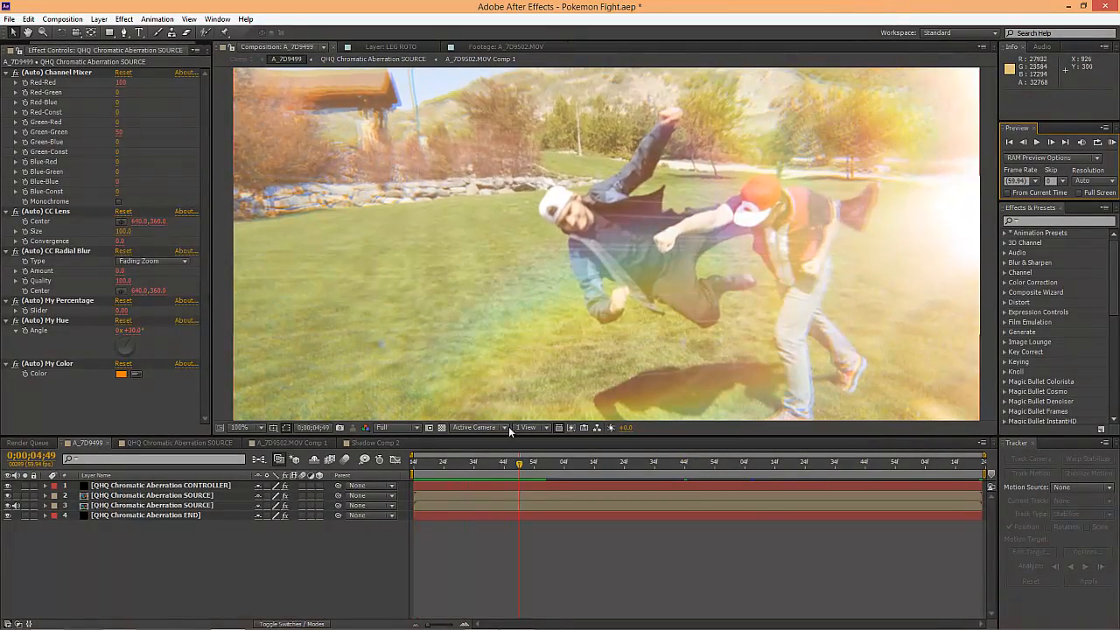
{"action": "left_click", "coordinate": [181, 444]}
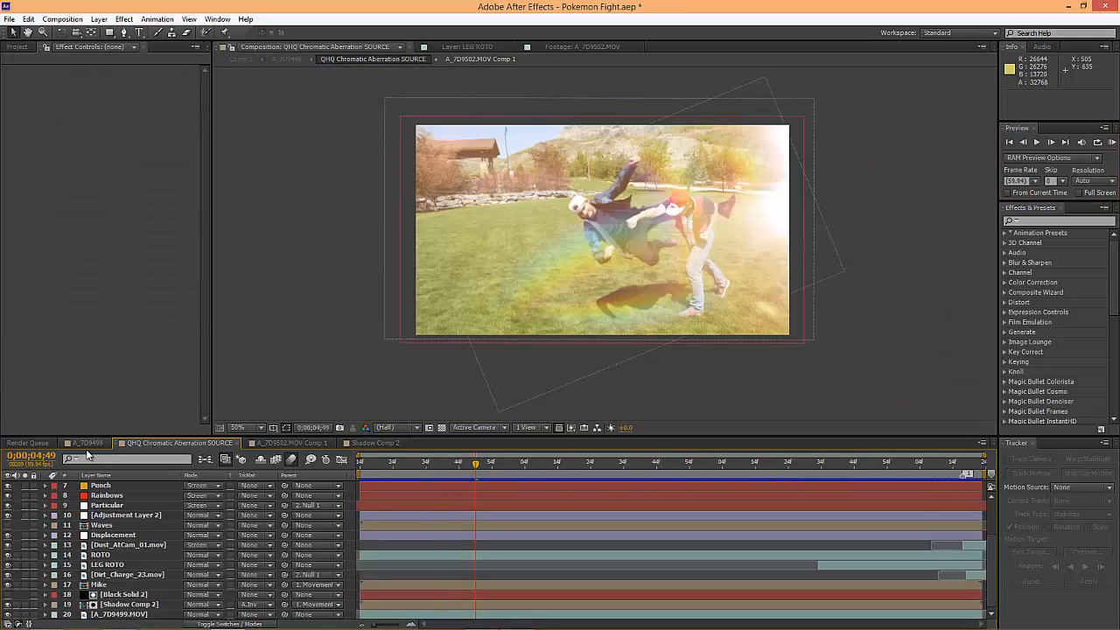
{"action": "left_click", "coordinate": [87, 443]}
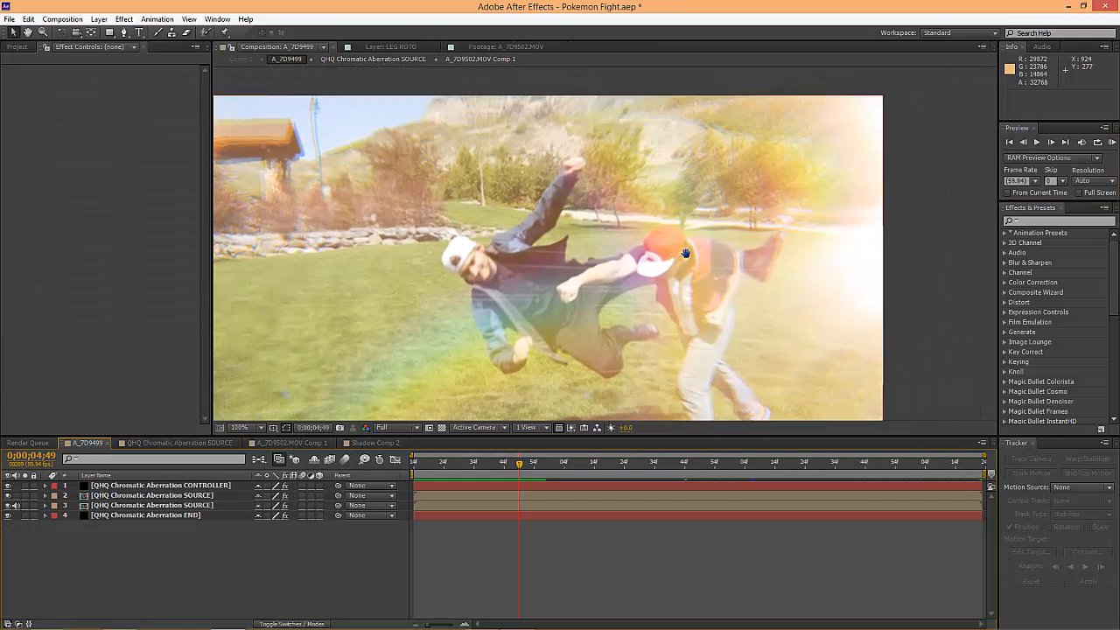
{"action": "scroll", "coordinate": [686, 253], "scroll_direction": "down", "scroll_amount": 2}
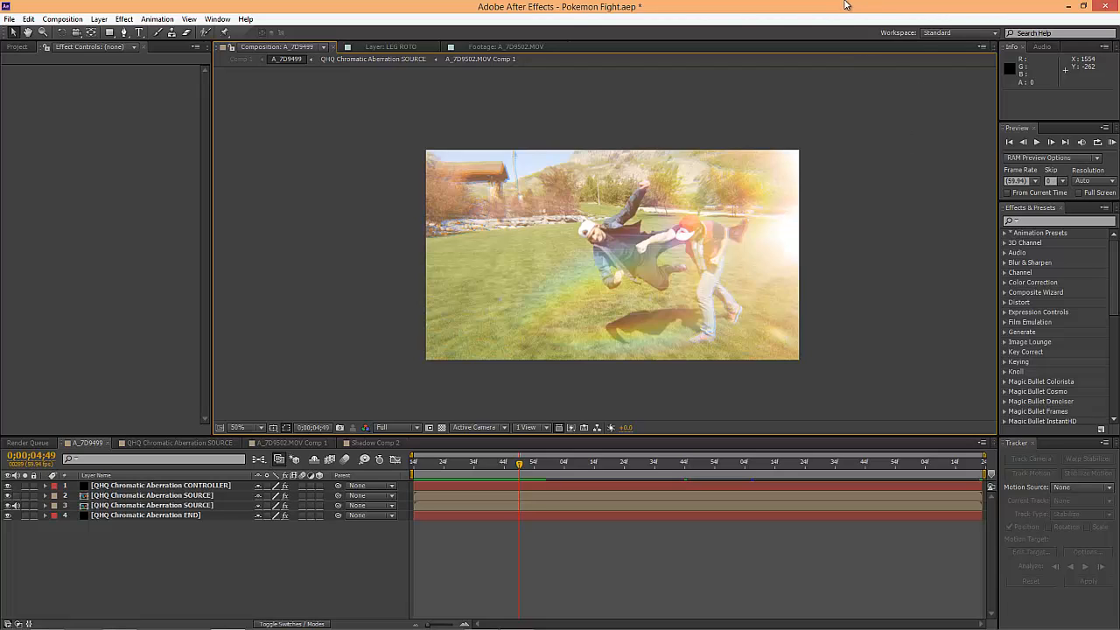
- Review the QHQ Chromatic Aberration SOURCE and A_7D9502.MOV Comp 1 compositions, returning to the full layered shot
{"action": "left_click", "coordinate": [199, 444]}
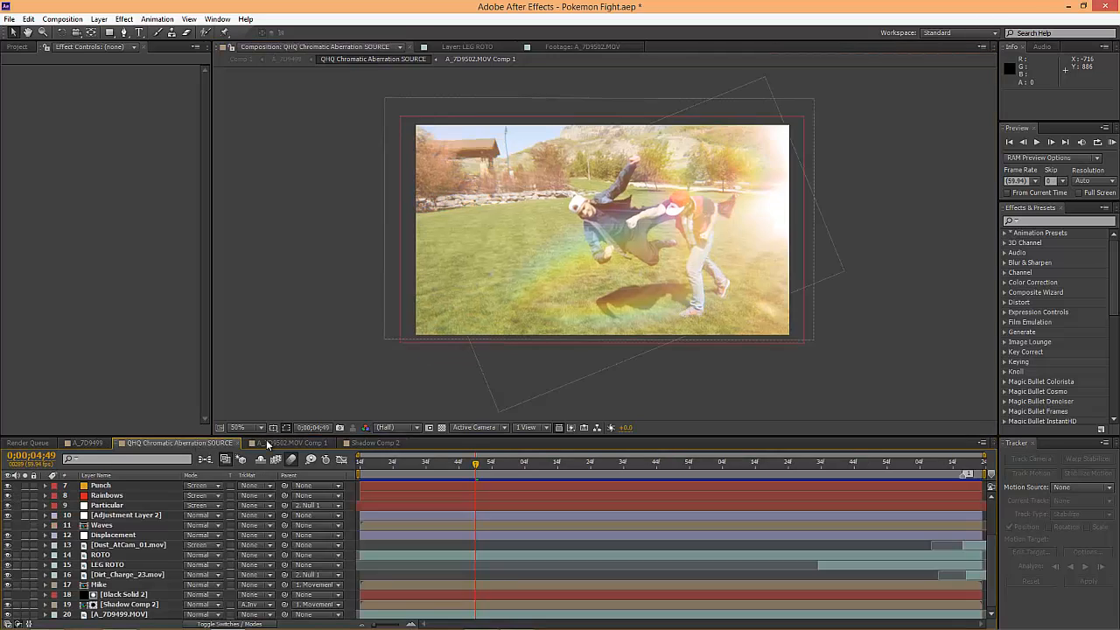
{"action": "left_click", "coordinate": [269, 443]}
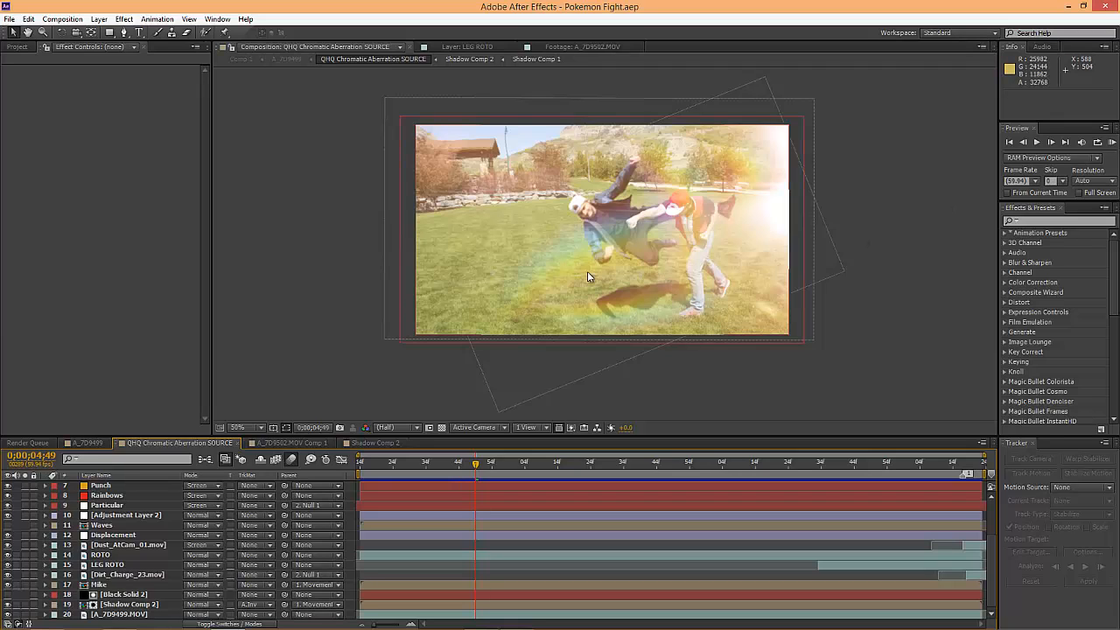
{"action": "mouse_move", "coordinate": [567, 225]}
{"action": "left_mouse_down"}
{"action": "mouse_move", "coordinate": [572, 243]}
{"action": "mouse_move", "coordinate": [591, 250]}
{"action": "mouse_move", "coordinate": [579, 244]}
{"action": "left_mouse_up"}
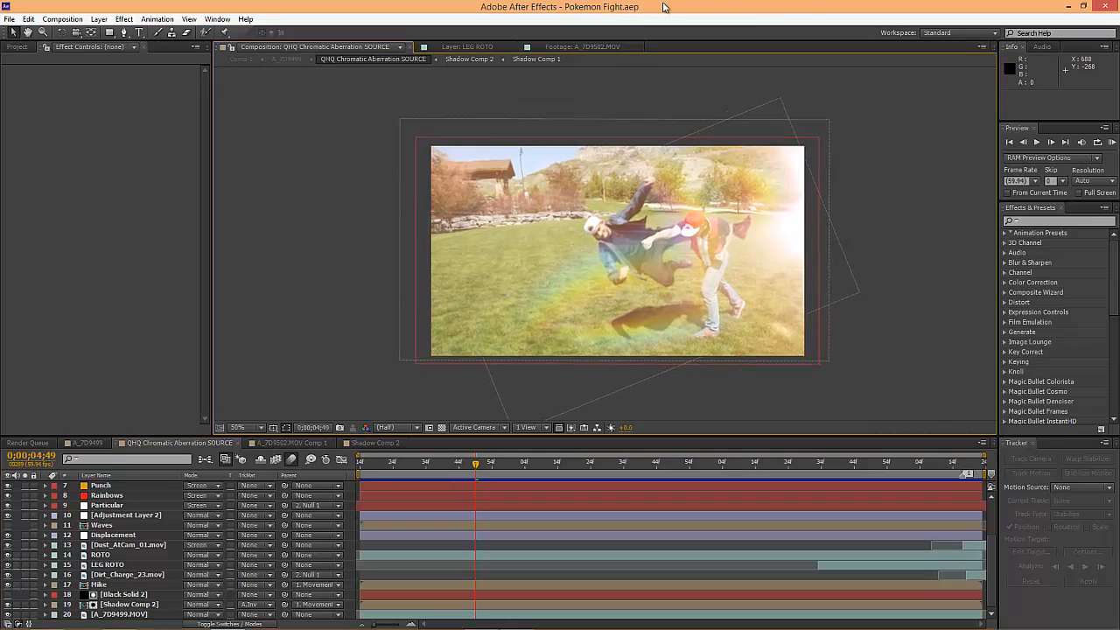